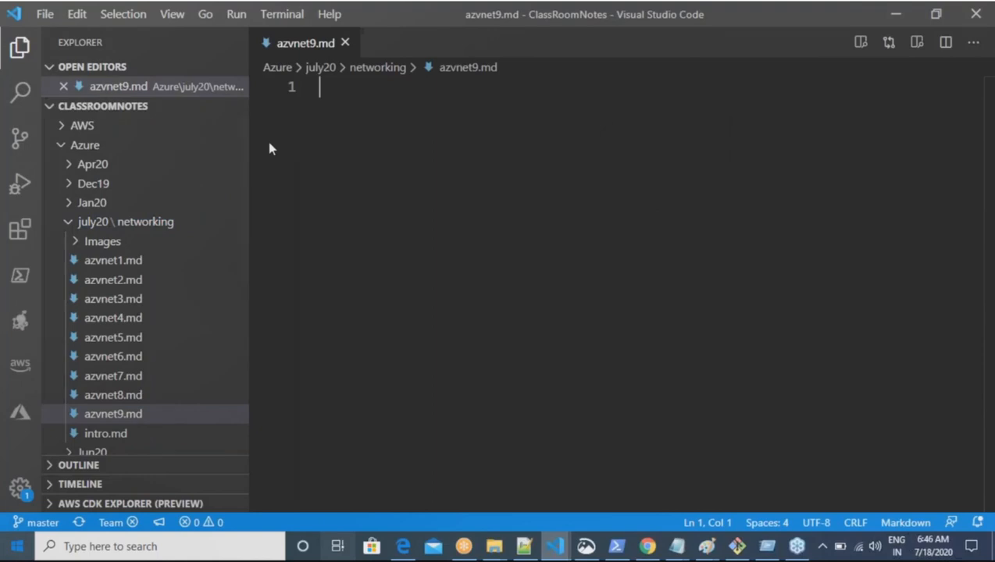
# Step: Add the level-two heading "## Azure CLI" on the first line of azvnet9.md and hide the file explorer
pyautogui.write('###')
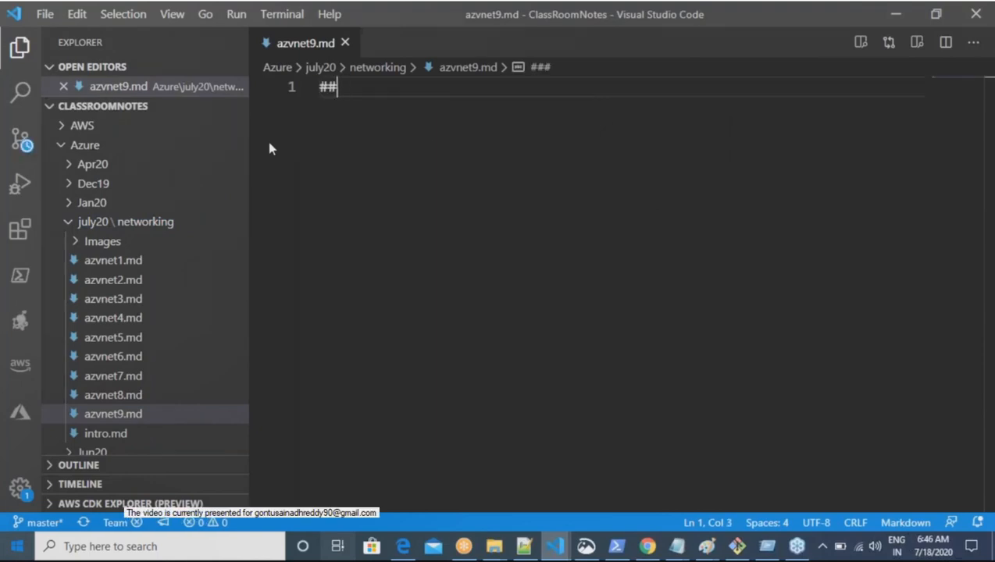
pyautogui.press('BackSpace')
pyautogui.write('Azure ')
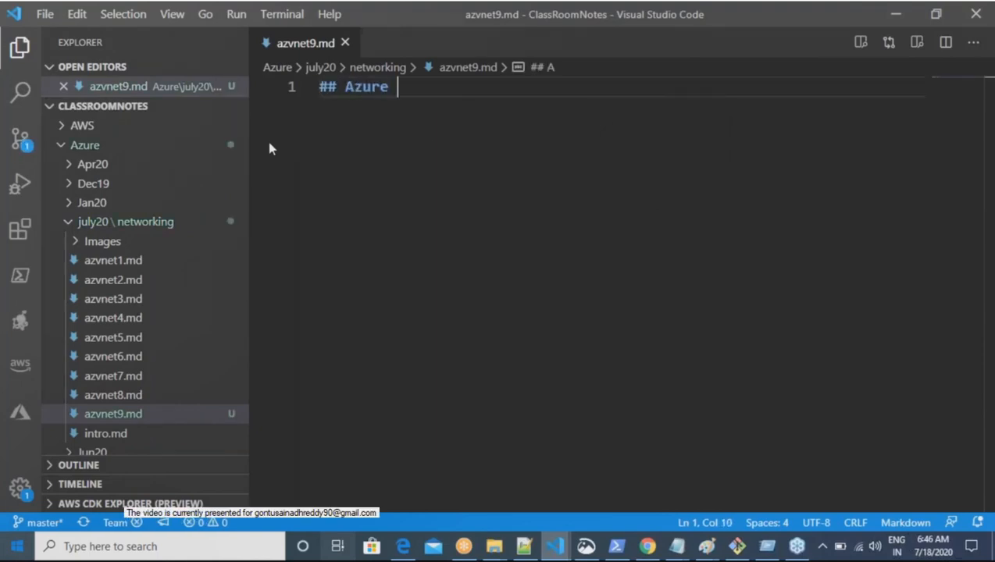
pyautogui.write('CLI')
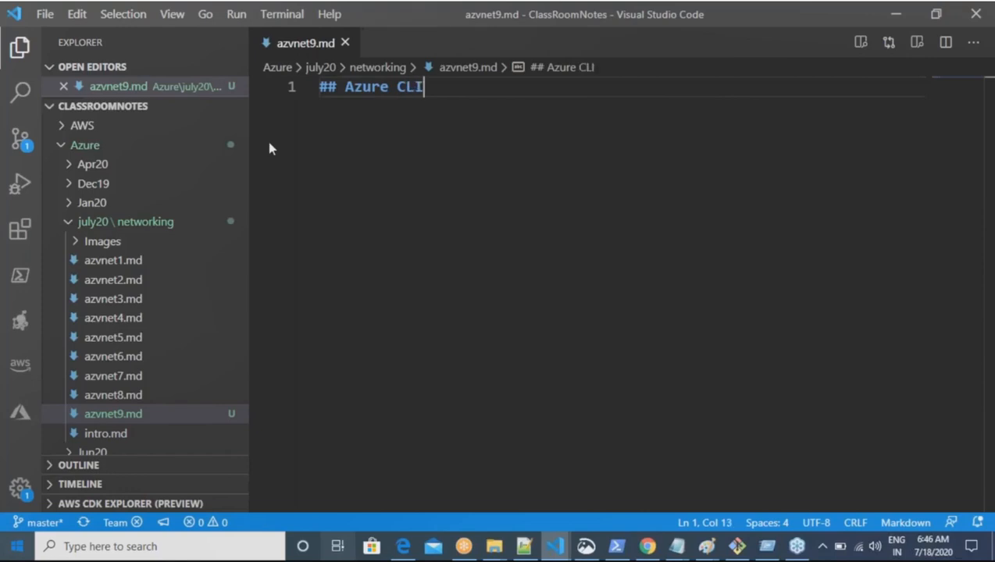
pyautogui.press('Return')
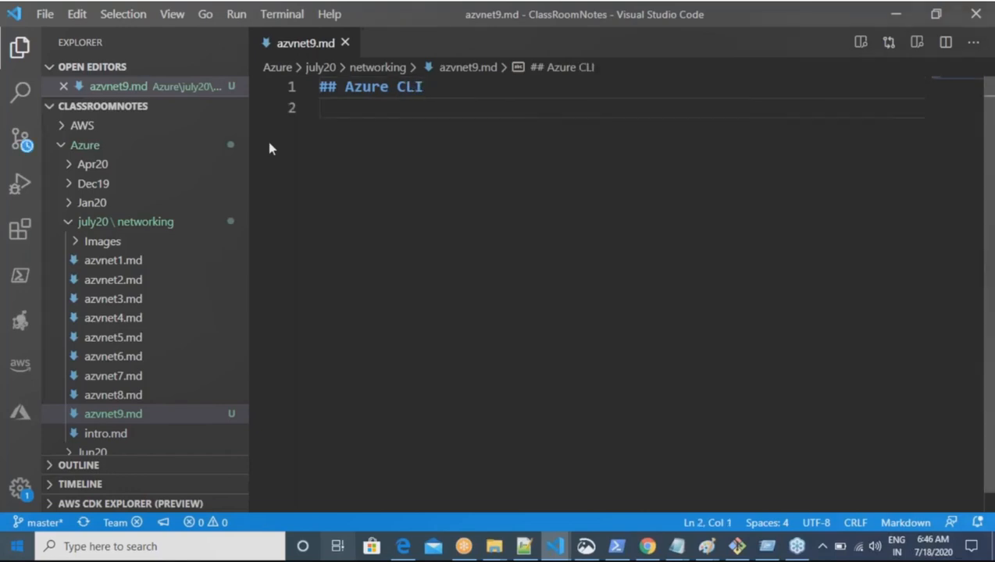
pyautogui.click(20, 47)
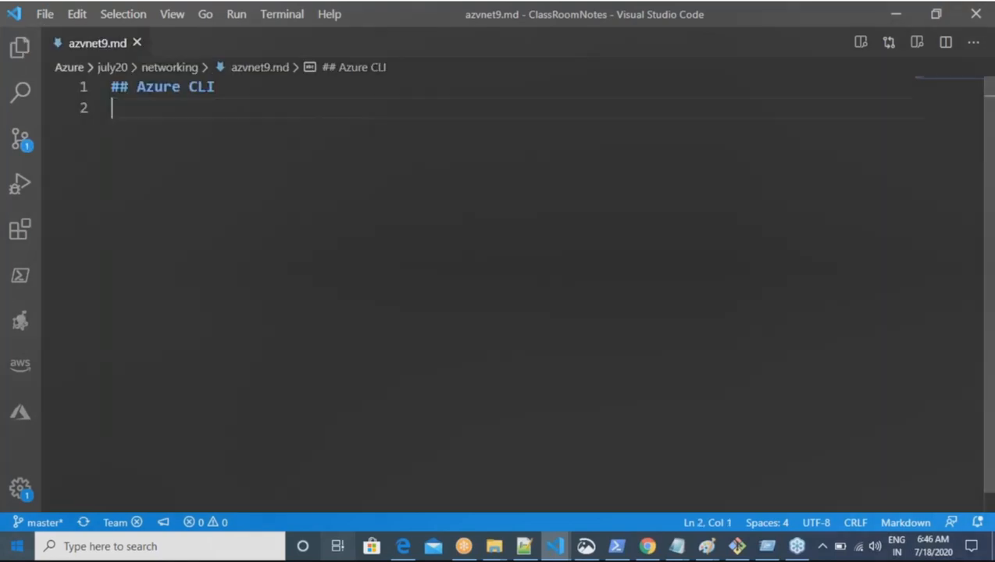
# Step: Write the bullet "* Azure cli is organized to be easy to build command line" under the heading and start a new line
pyautogui.write('*')
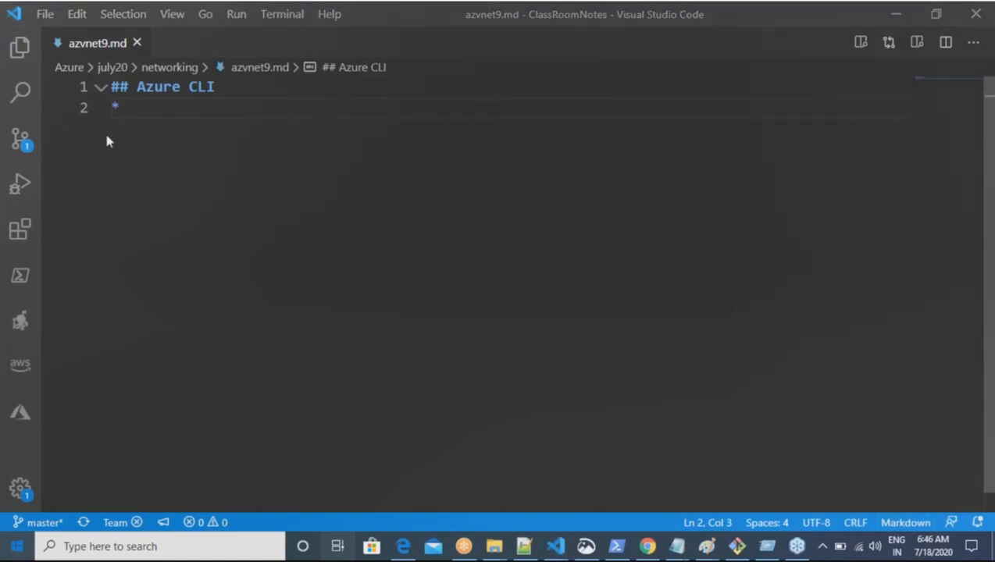
pyautogui.click(144, 111)
pyautogui.write('Azur')
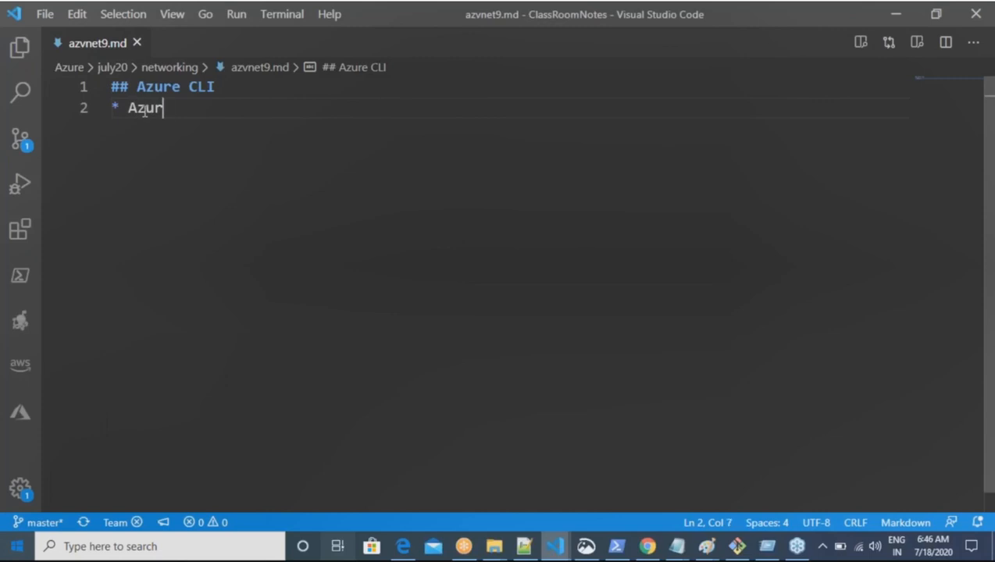
pyautogui.write('e cli is ')
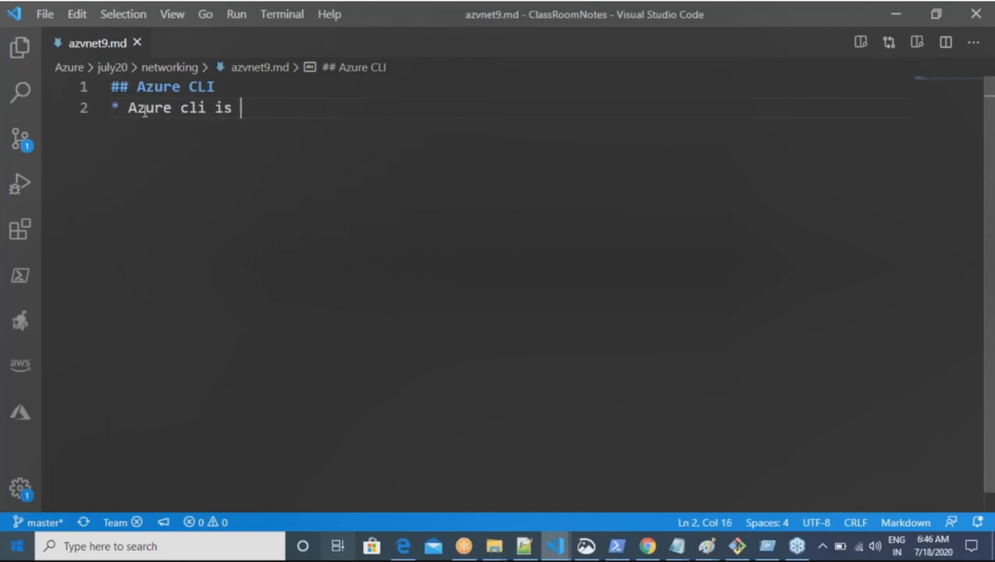
pyautogui.write('organi')
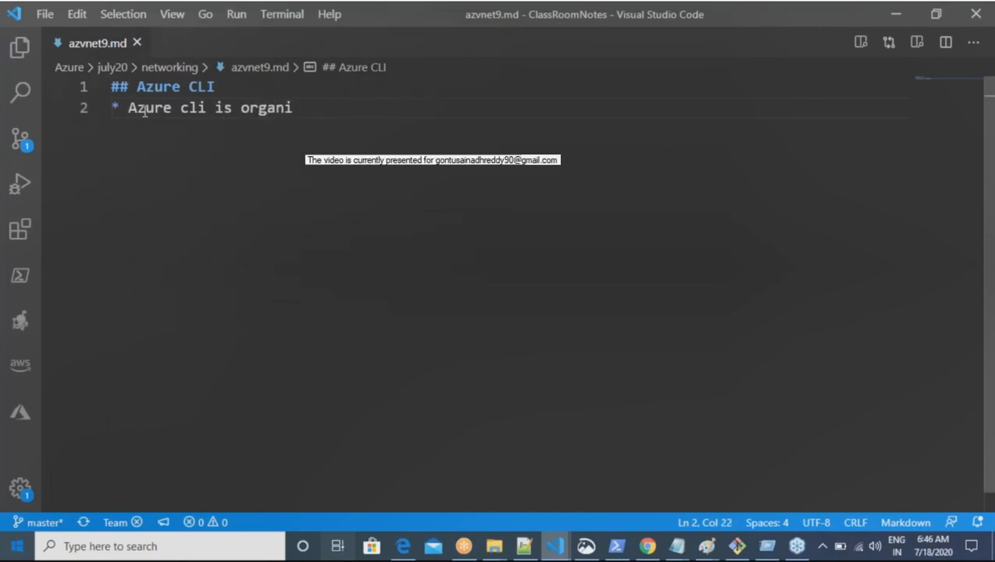
pyautogui.write('zed to be e')
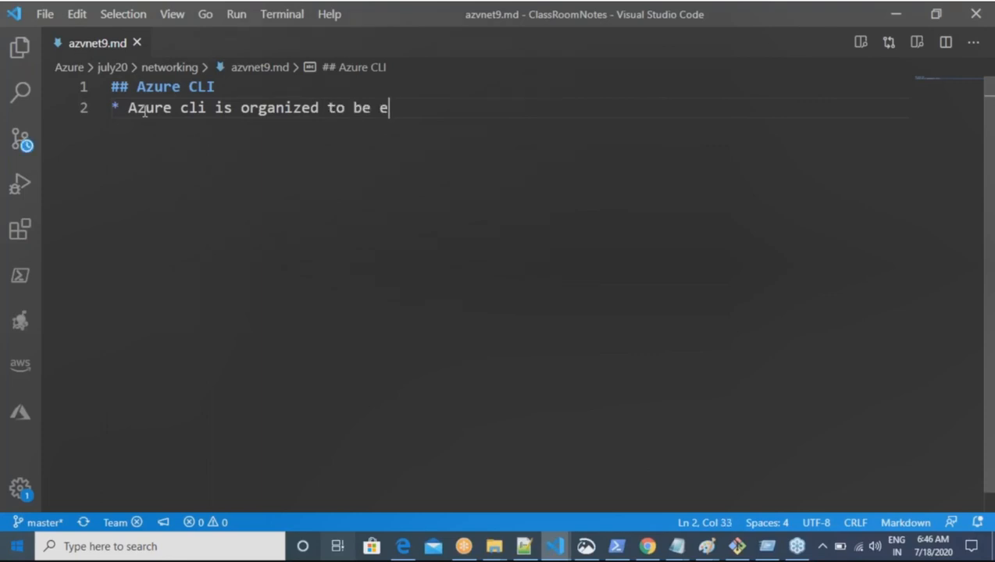
pyautogui.write('asy to ')
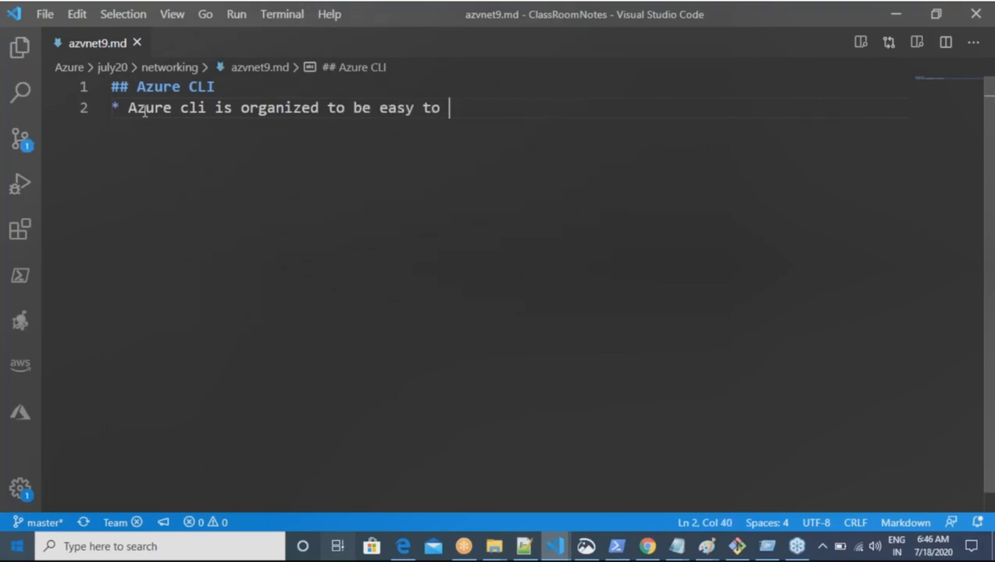
pyautogui.write('build command line')
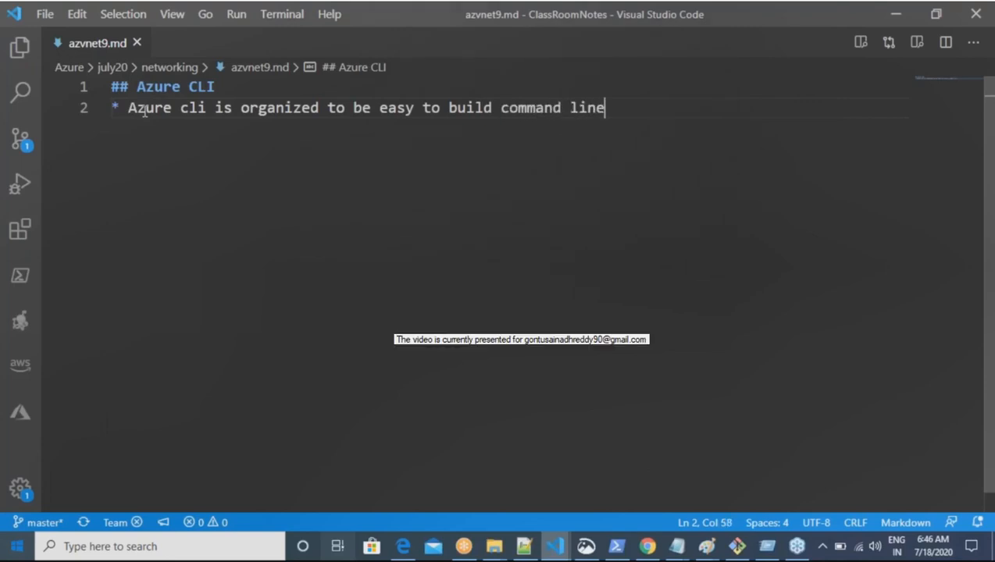
pyautogui.press('Return')
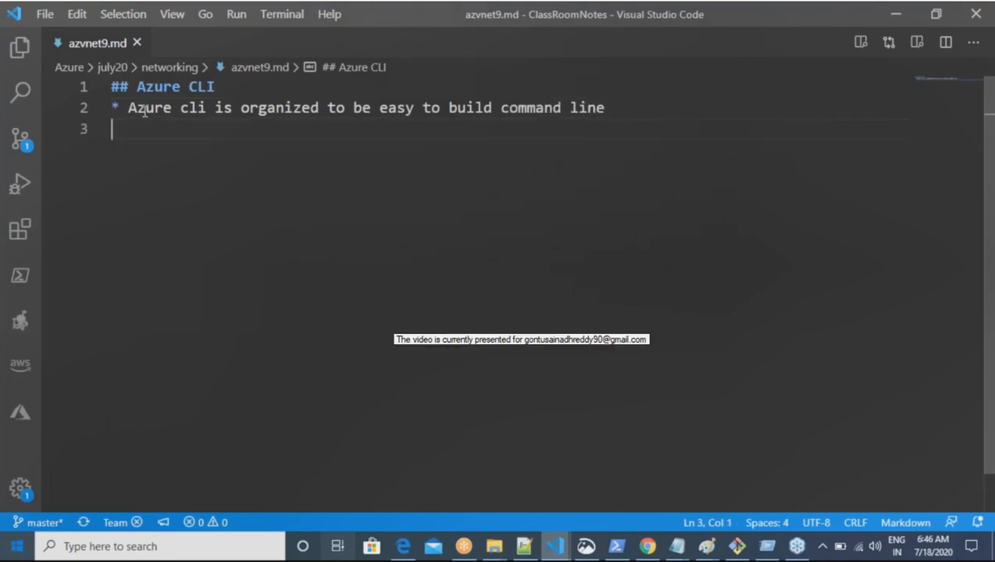
# Step: Add a triple-backtick code block below the bullet containing the line "az <service> <subservice> action"
pyautogui.write('```')
pyautogui.press('Return')
pyautogui.write('```')
pyautogui.hotkey('ctrl', 'shift', 'Return')
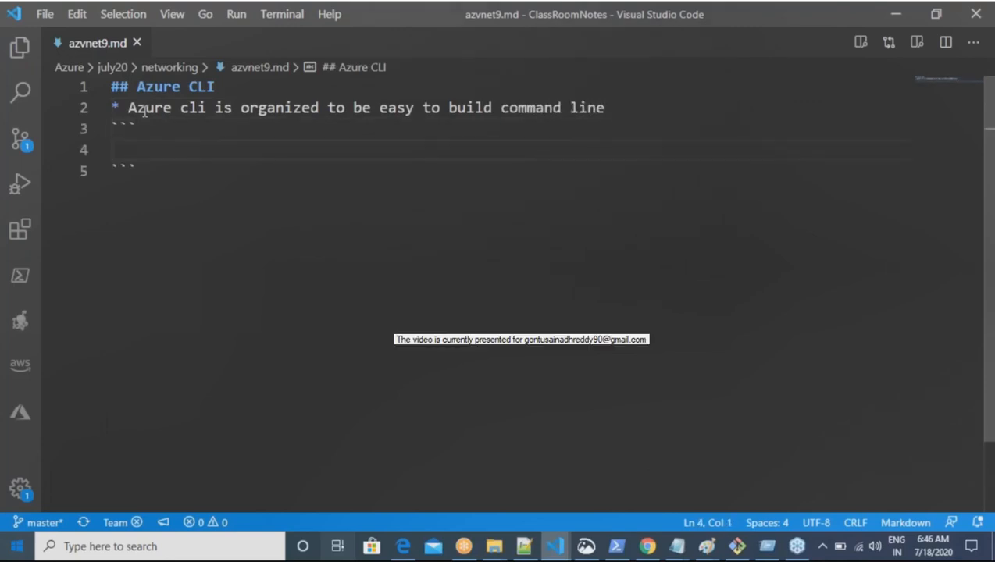
pyautogui.write('az <ser')
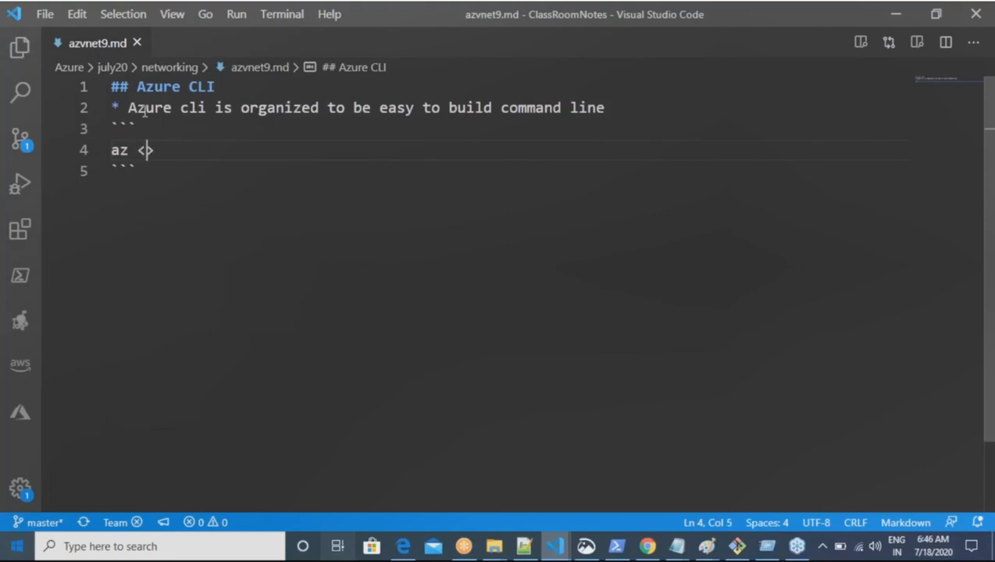
pyautogui.write('vice')
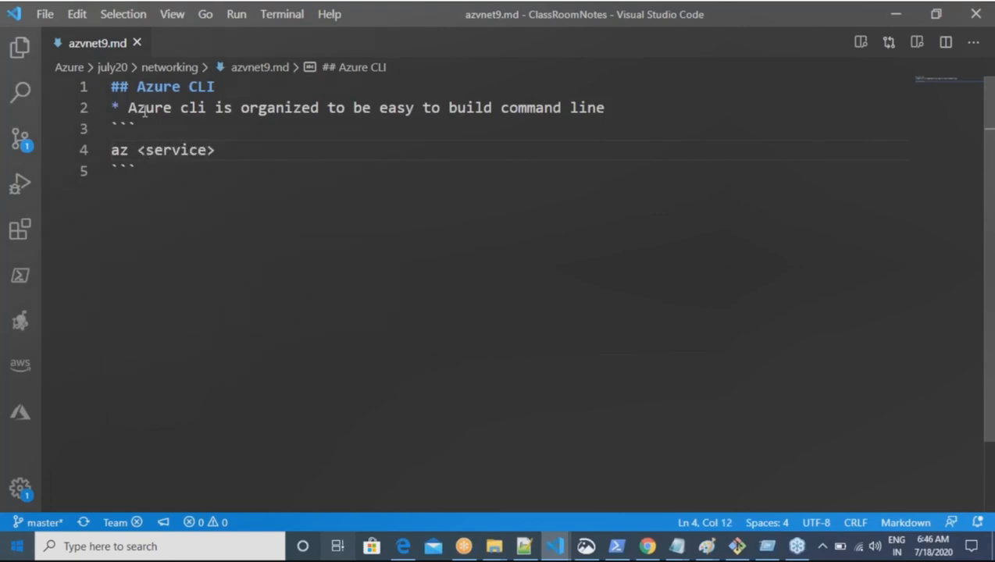
pyautogui.write('> <sub')
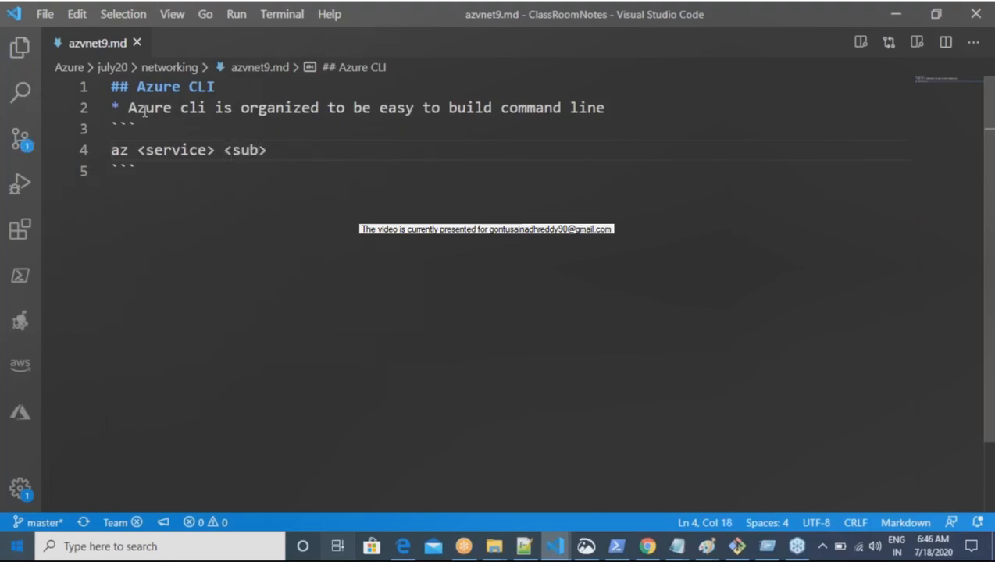
pyautogui.write('service')
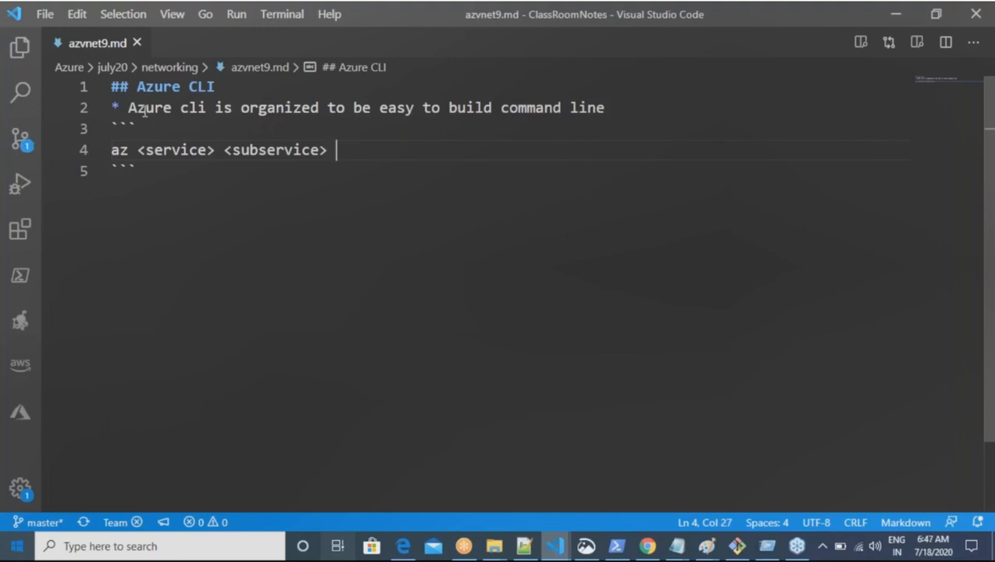
pyautogui.write('action')
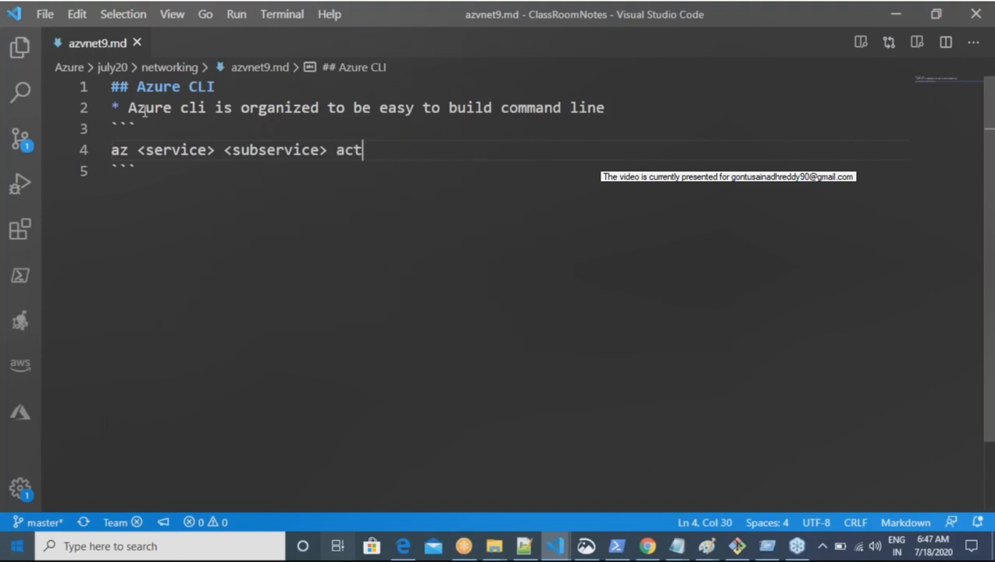
# Step: Enclose the word "action" in the syntax line in angle brackets so it reads "<action>"
pyautogui.press('Left')
pyautogui.press('Left')
pyautogui.press('Left')
pyautogui.press('Left')
pyautogui.press('Left')
pyautogui.press('Left')
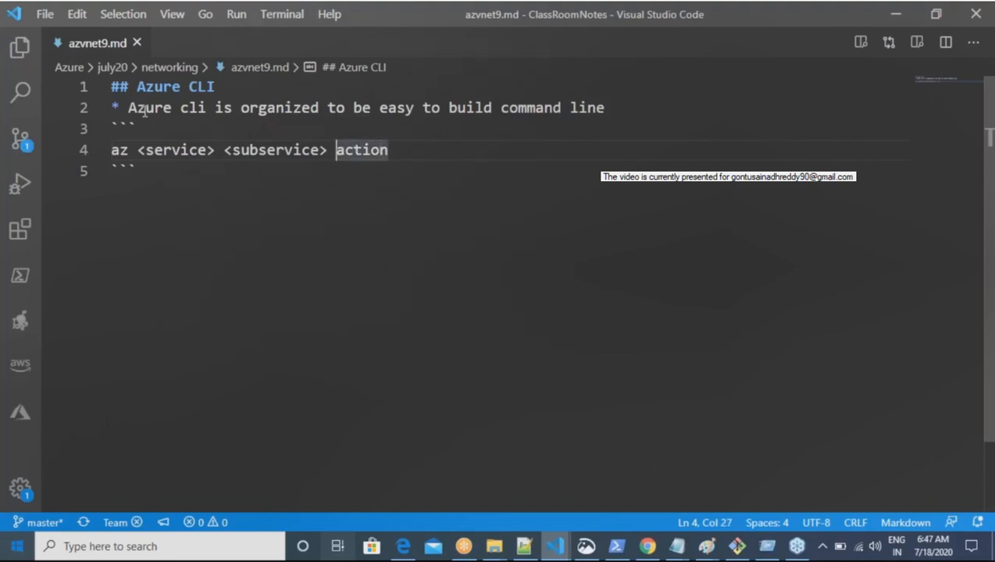
pyautogui.write('<')
pyautogui.press('Right')
pyautogui.press('Right')
pyautogui.press('Right')
pyautogui.press('Right')
pyautogui.press('Right')
pyautogui.press('Right')
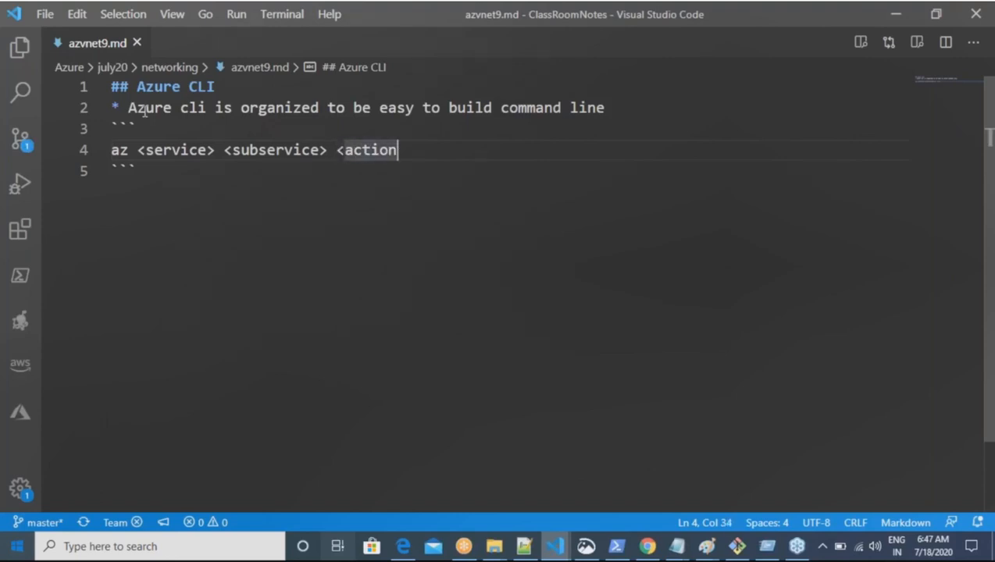
pyautogui.write('> ')
# Step: Append the parameters "--param1 <value1> .... --paramn <value-n>" to the end of the syntax line
pyautogui.write('-')
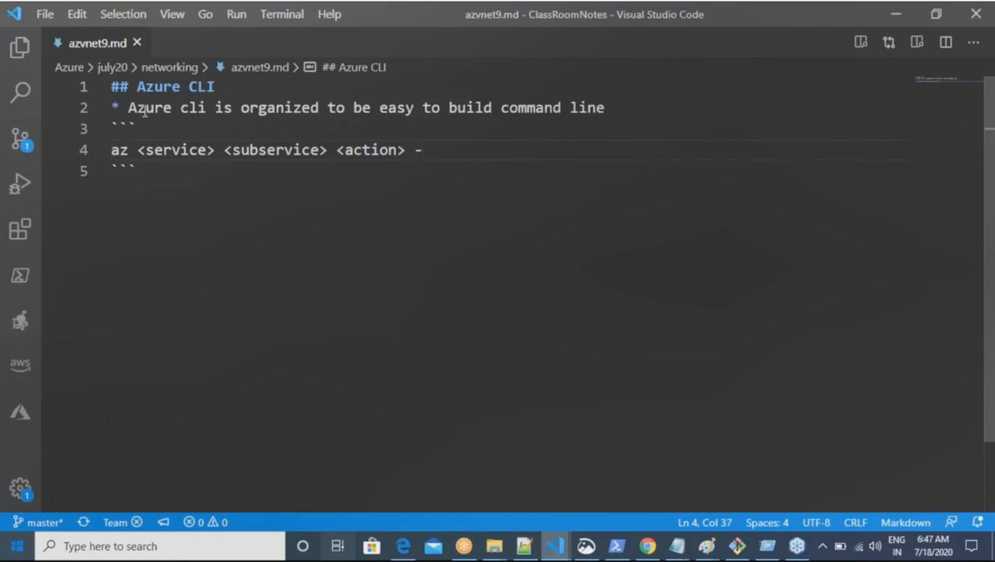
pyautogui.write('-param1 ')
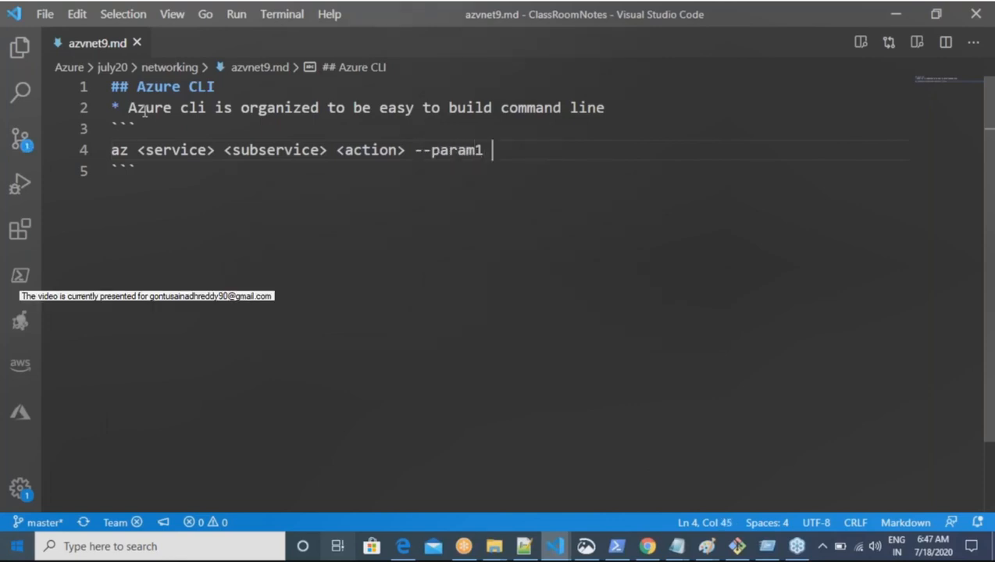
pyautogui.write('<value1')
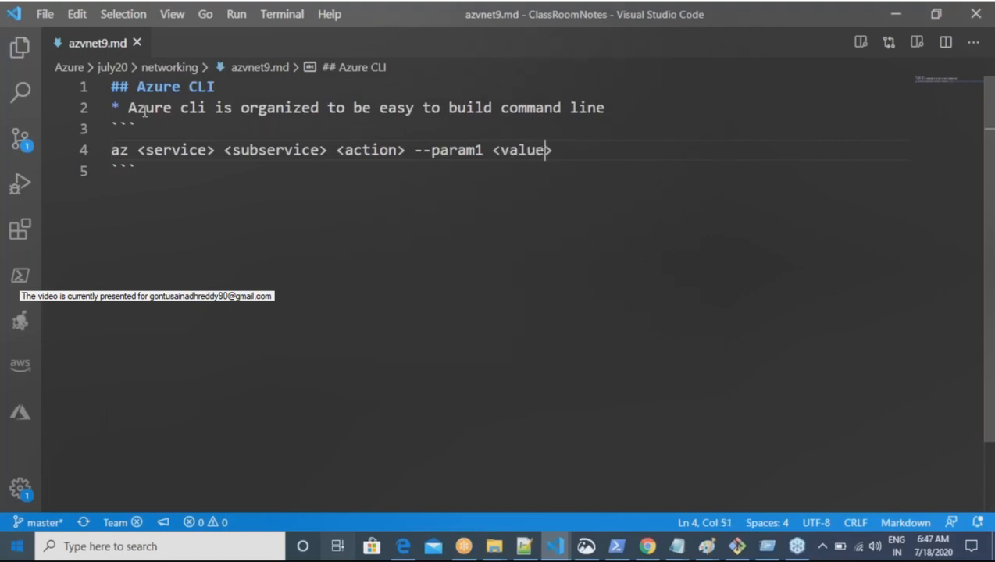
pyautogui.write('> .')
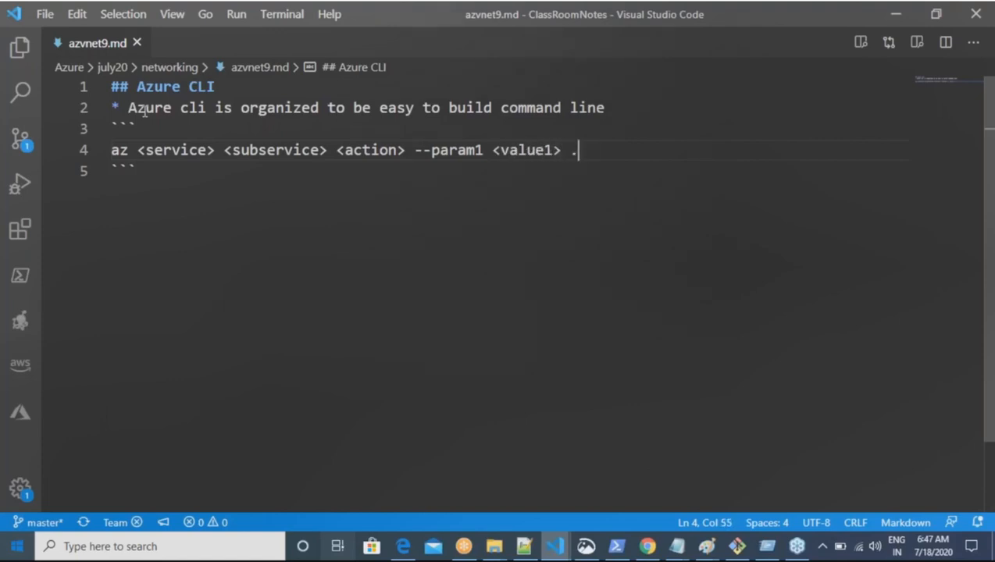
pyautogui.write('... --parm')
pyautogui.press('BackSpace')
pyautogui.press('BackSpace')
pyautogui.write('ramn')
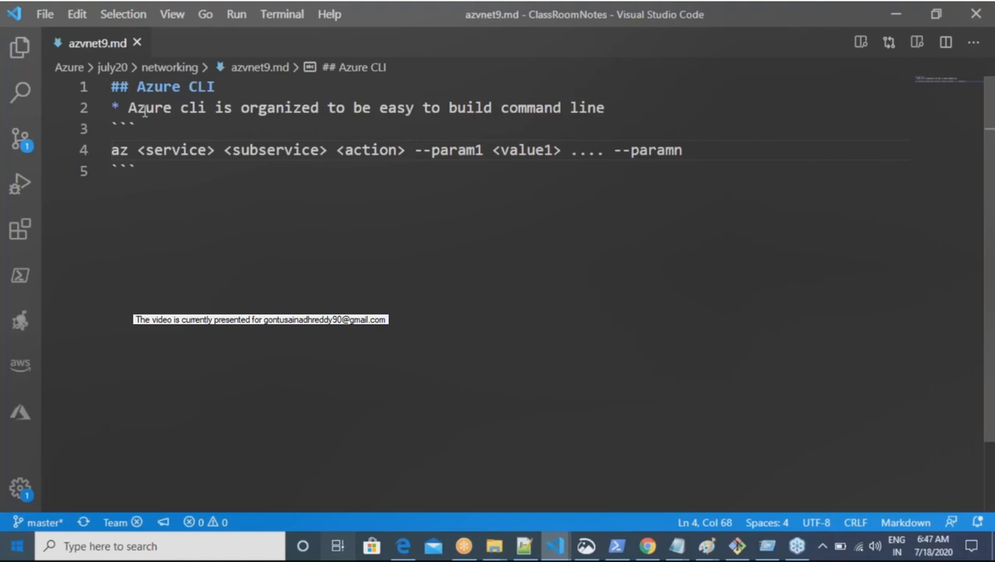
pyautogui.write(' <value-')
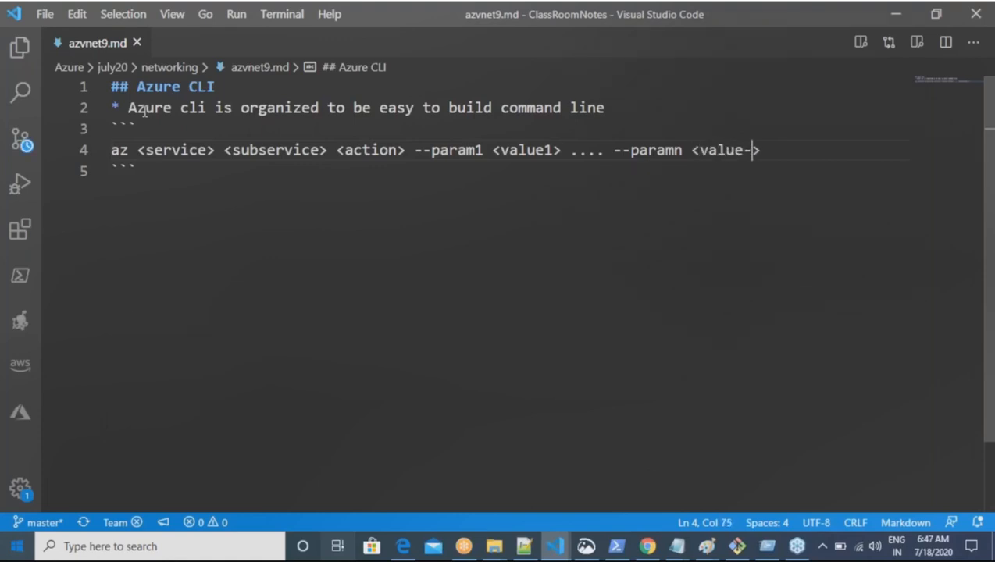
pyautogui.write('n')
pyautogui.press('Left')
pyautogui.press('Left')
pyautogui.press('Left')
pyautogui.press('Left')
pyautogui.press('Left')
pyautogui.press('Left')
pyautogui.press('Left')
pyautogui.press('Left')
pyautogui.press('Down')
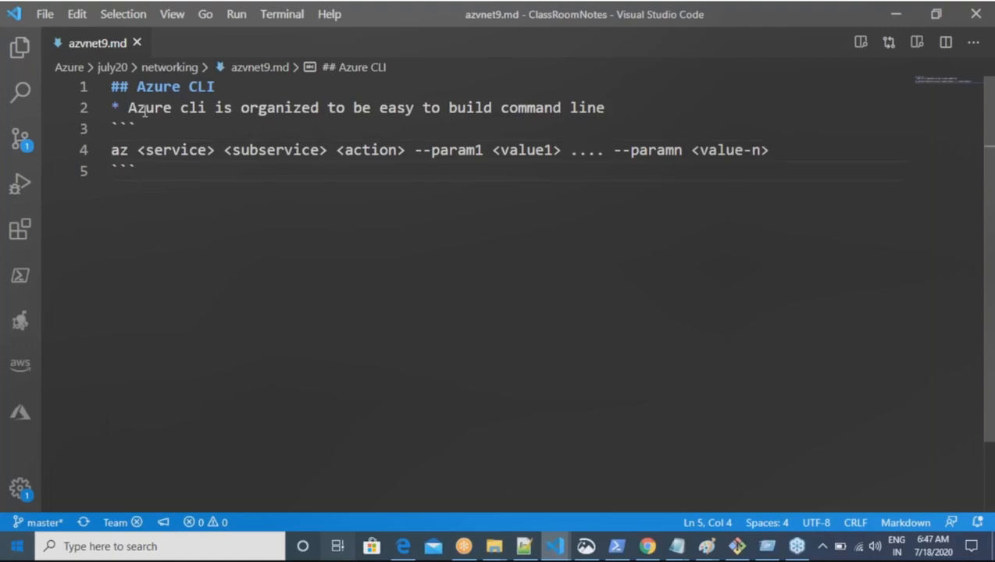
# Step: Add the example command "az group create" on a new line below the syntax line, inside the code block
pyautogui.press('Up')
pyautogui.press('End')
pyautogui.press('Return')
pyautogui.write('a')
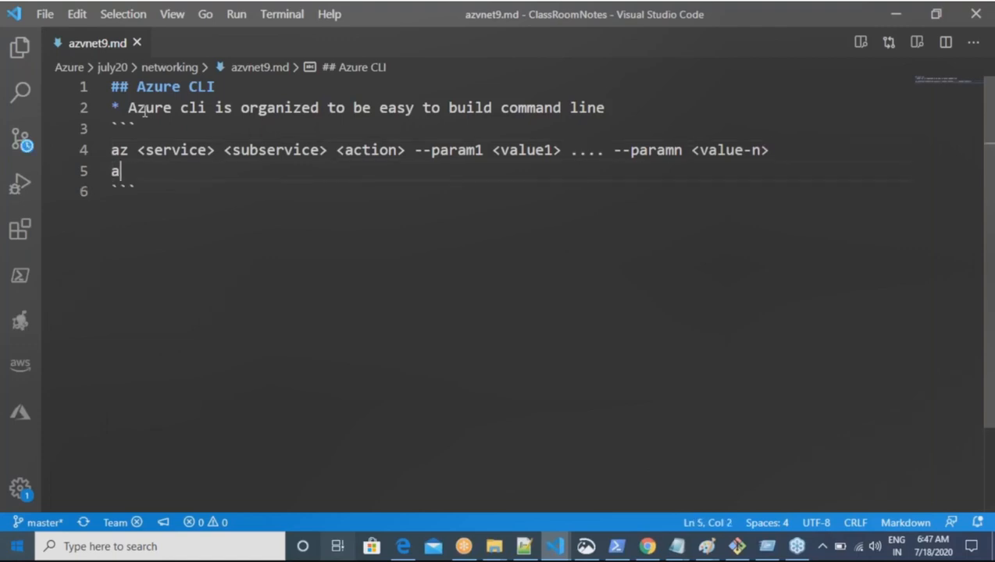
pyautogui.write('z group create')
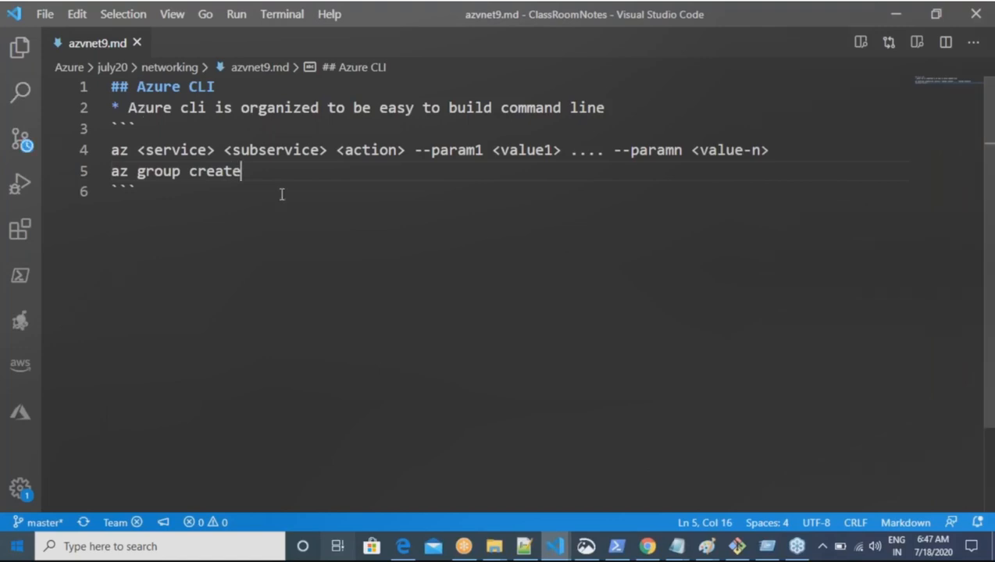
# Step: Mark the subservice as optional in the syntax line by enclosing it in square brackets as "[<subservice>]"
pyautogui.click(222, 149)
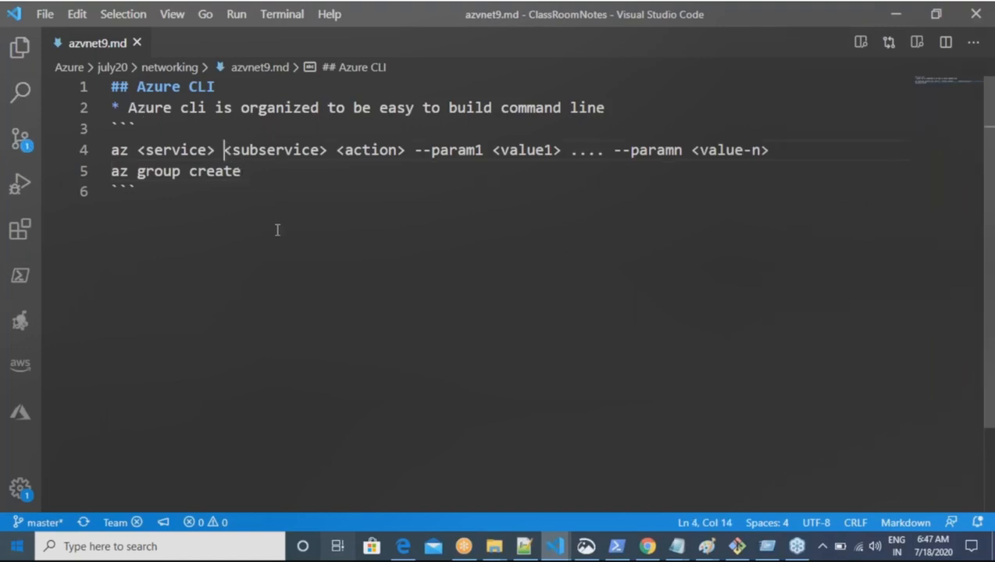
pyautogui.write('[')
pyautogui.press('Right')
pyautogui.press('Right')
pyautogui.press('Right')
pyautogui.press('Right')
pyautogui.press('Right')
pyautogui.press('Right')
pyautogui.press('Right')
pyautogui.press('Right')
pyautogui.press('Right')
pyautogui.press('Right')
pyautogui.press('Right')
pyautogui.press('Right')
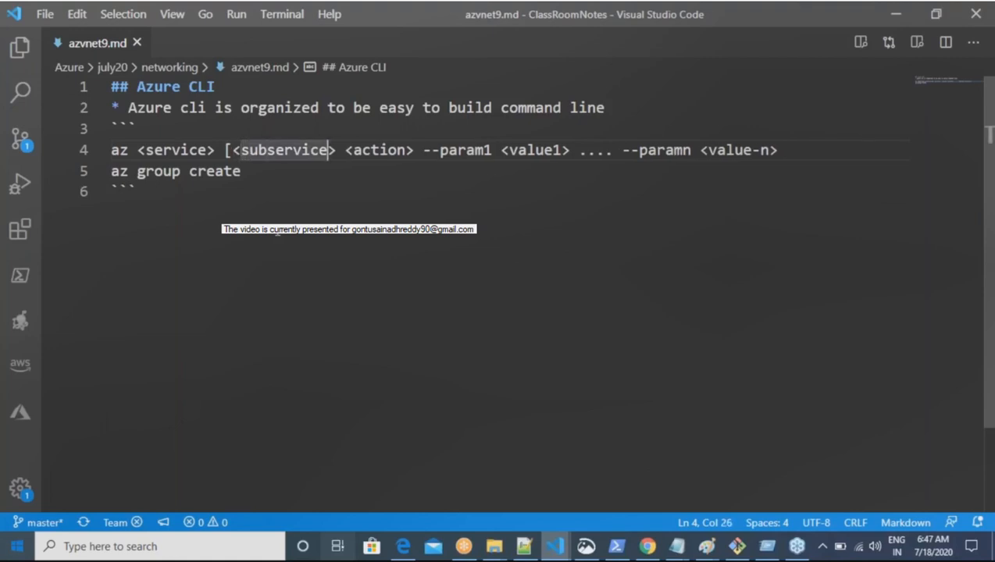
pyautogui.write(']')
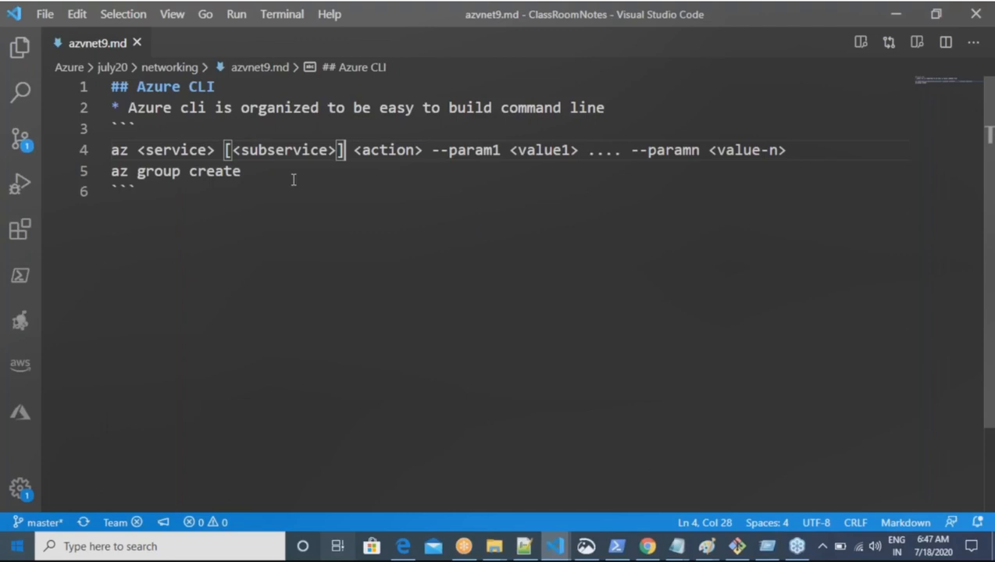
# Step: Complete the "az group create" example with the parameters "--name test --location centralus"
pyautogui.click(258, 171)
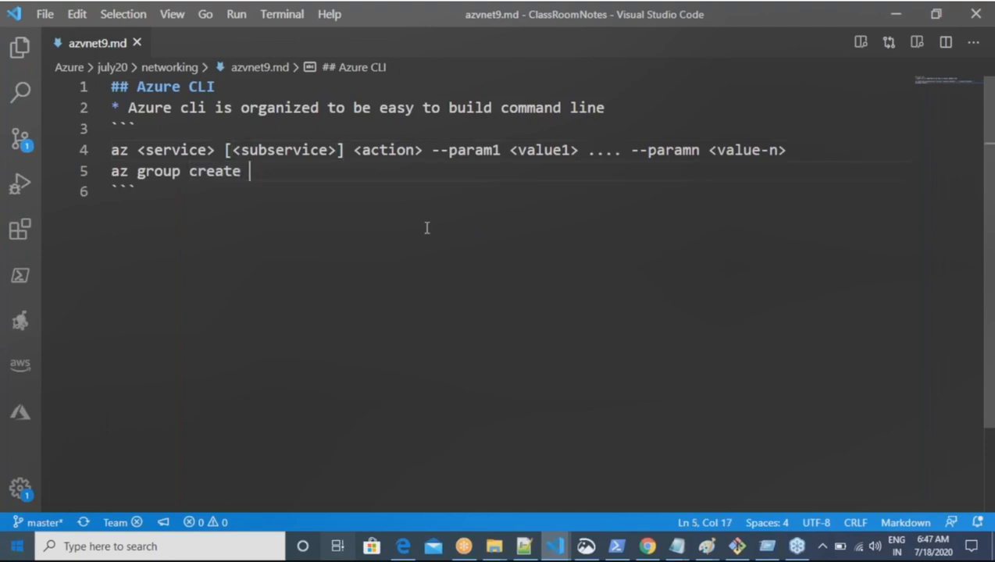
pyautogui.write('--name ')
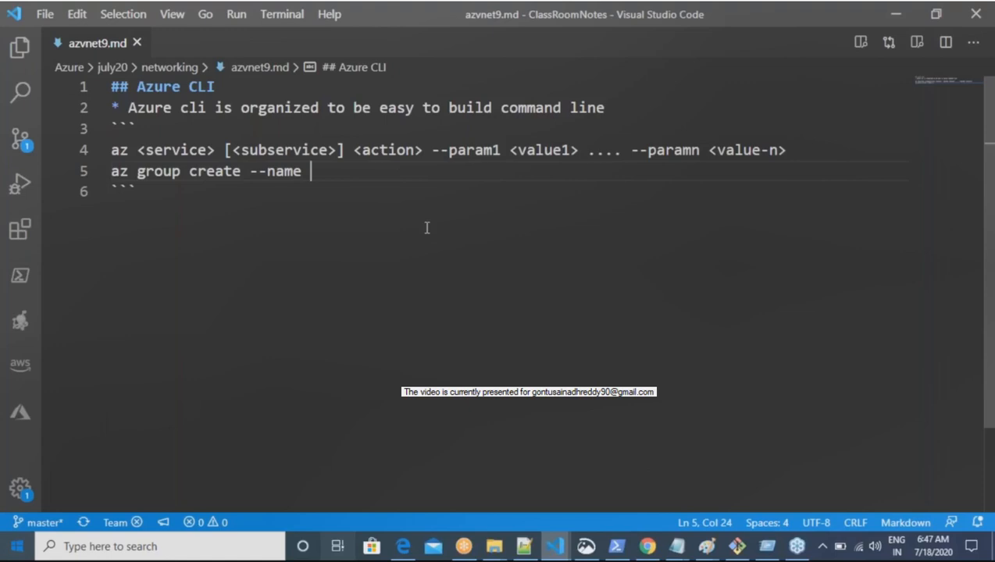
pyautogui.write('test  --location ')
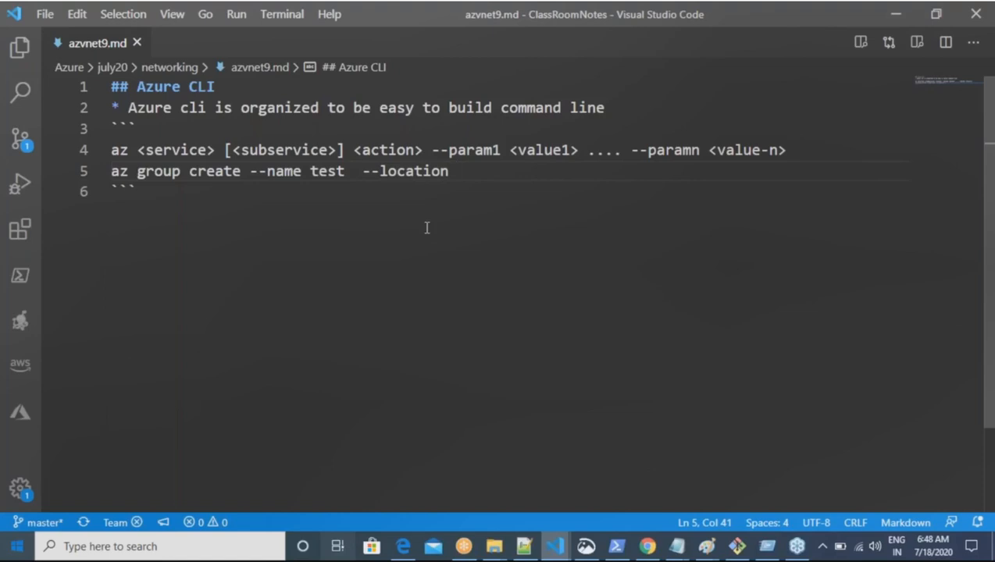
pyautogui.write('centralus')
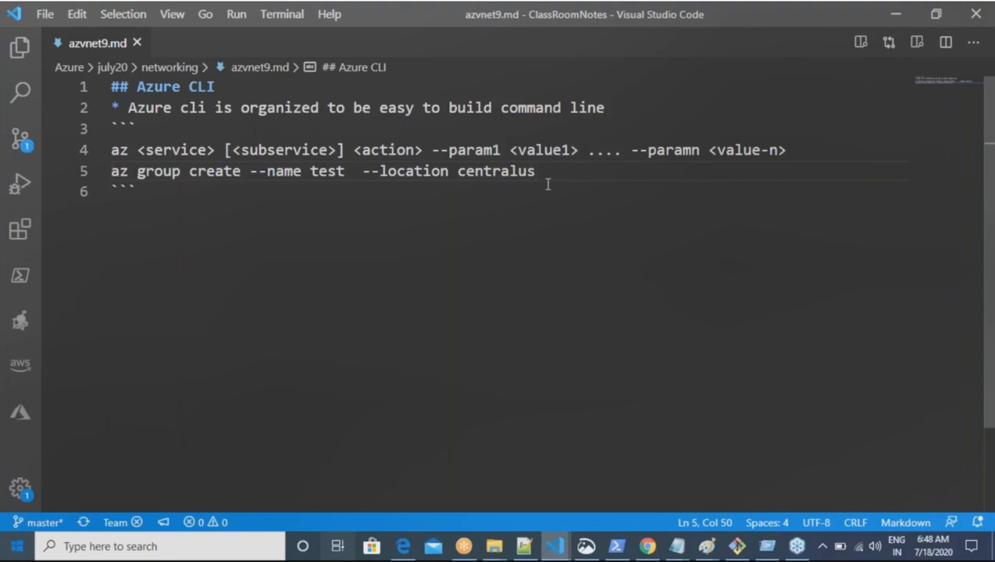
# Step: Add a second example command, "az network vnet list", on a new line below the group example
pyautogui.press('Return')
pyautogui.write('az net')
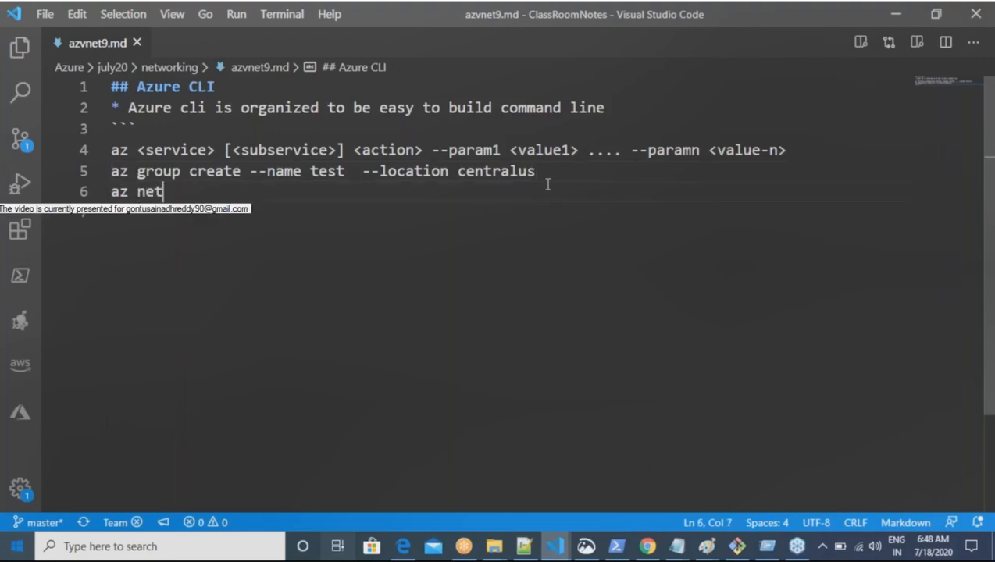
pyautogui.write('work ve')
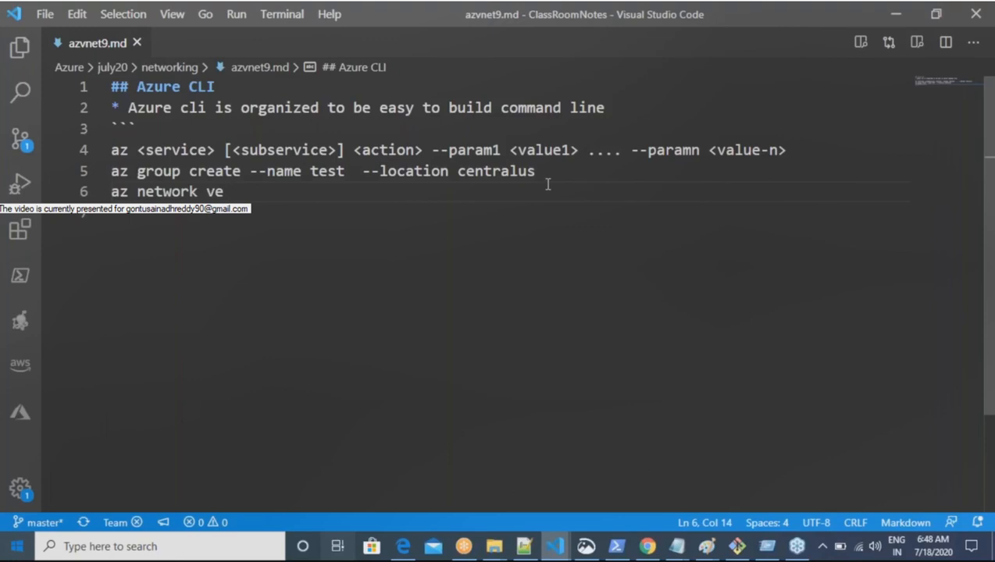
pyautogui.press('BackSpace')
pyautogui.write('net cr')
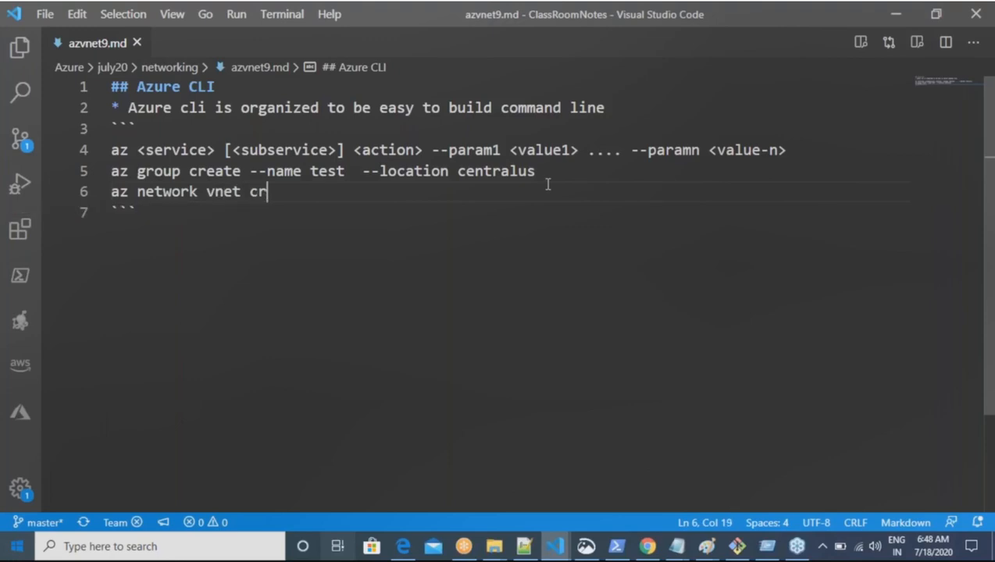
pyautogui.write('eate')
pyautogui.press('BackSpace')
pyautogui.press('BackSpace')
pyautogui.press('BackSpace')
pyautogui.press('BackSpace')
pyautogui.press('BackSpace')
pyautogui.press('BackSpace')
pyautogui.write('list')
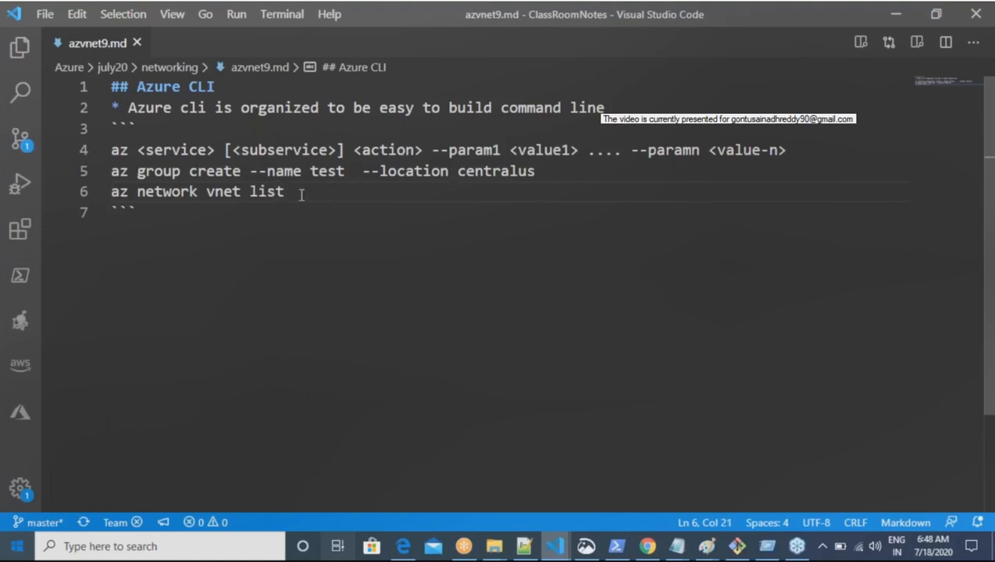
# Step: Add the comment line "# in above examples" below the vnet example, inside the code block
pyautogui.press('Return')
pyautogui.write('# ')
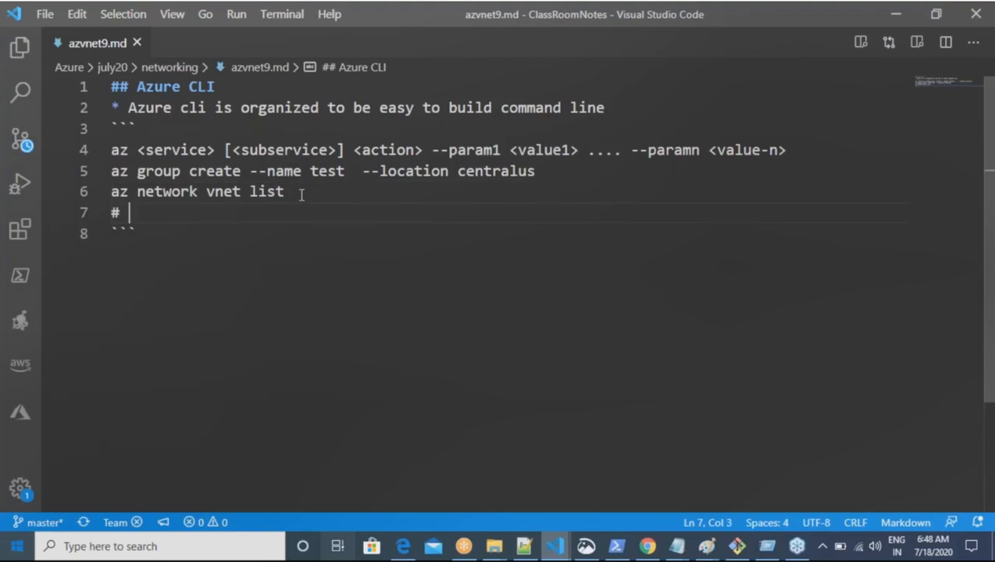
pyautogui.write('in ac')
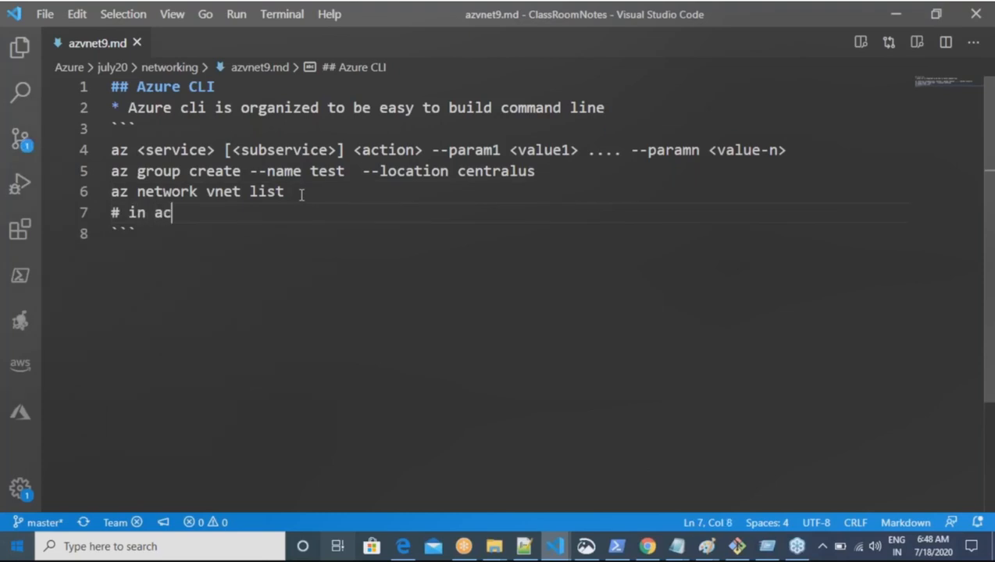
pyautogui.press('BackSpace')
pyautogui.write('vobve')
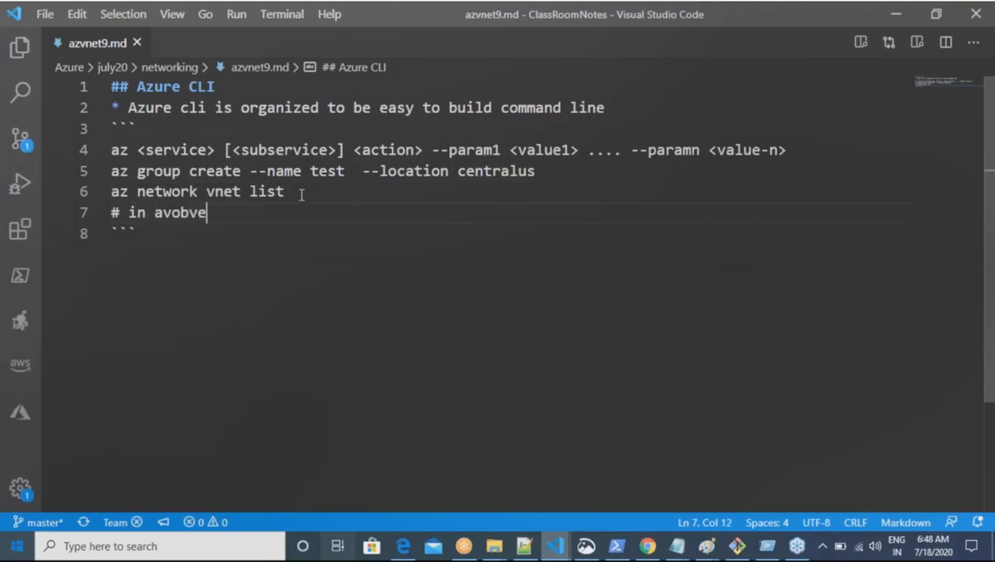
pyautogui.press('BackSpace')
pyautogui.press('BackSpace')
pyautogui.press('BackSpace')
pyautogui.press('BackSpace')
pyautogui.press('BackSpace')
pyautogui.write('bove ea')
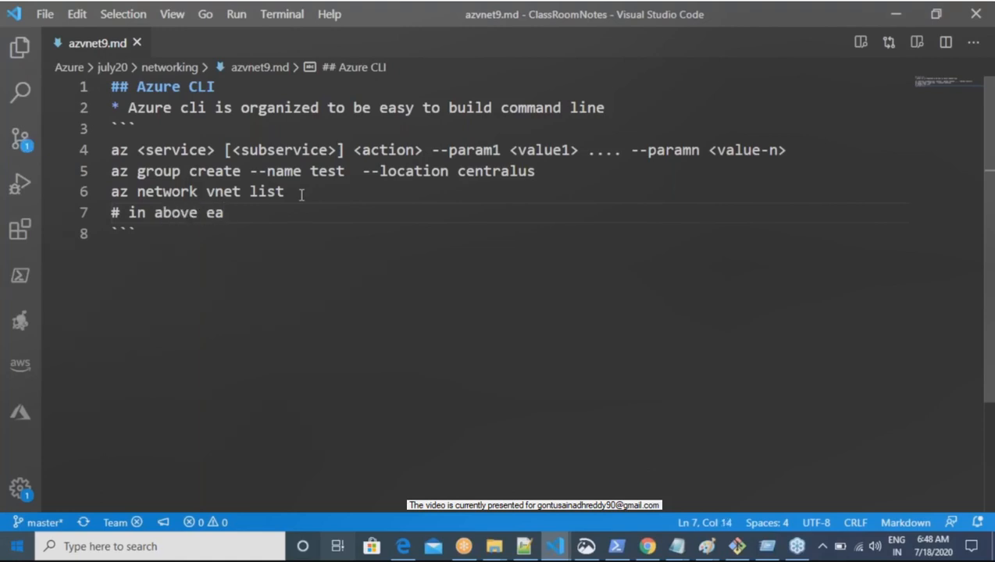
pyautogui.press('BackSpace')
pyautogui.write('xamples')
# Step: Write the explanation "create and test are actions" on a new line under the comment
pyautogui.press('Return')
pyautogui.write('cre')
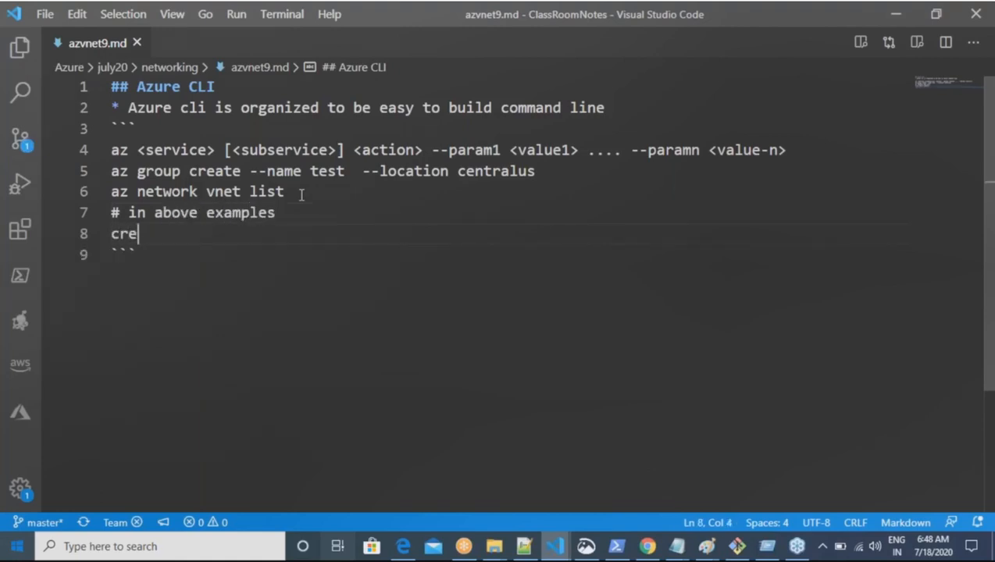
pyautogui.write('ate and')
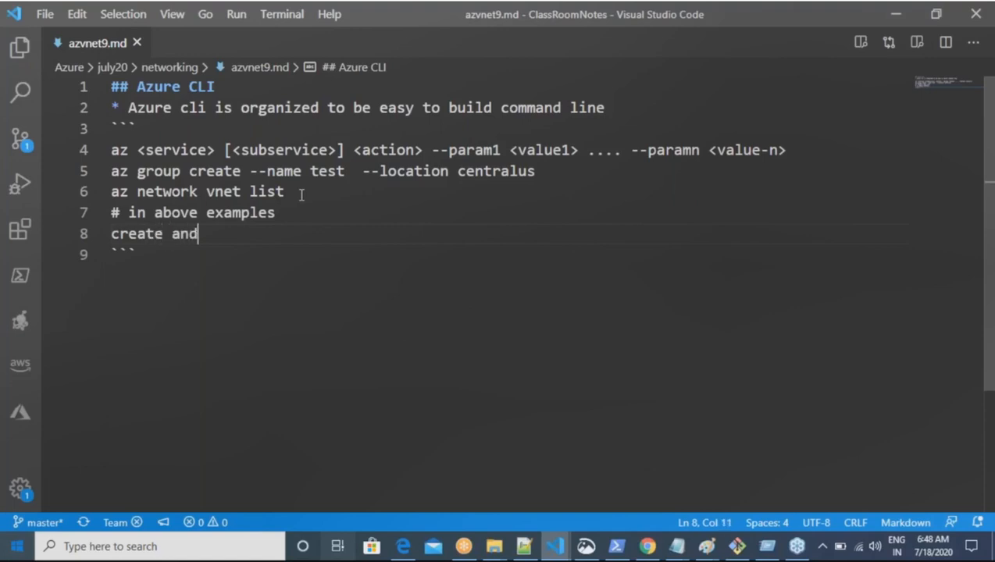
pyautogui.write(' test are actions')
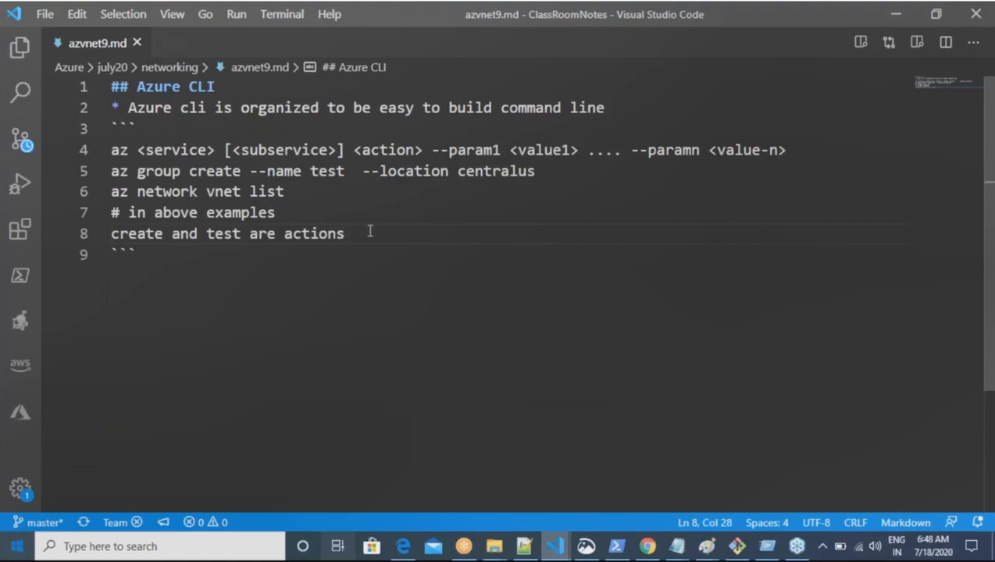
# Step: Highlight "action" in the syntax line, switch to the ex1.azcli window and highlight "network vnet" in the vnet create command
pyautogui.doubleClick(396, 148)
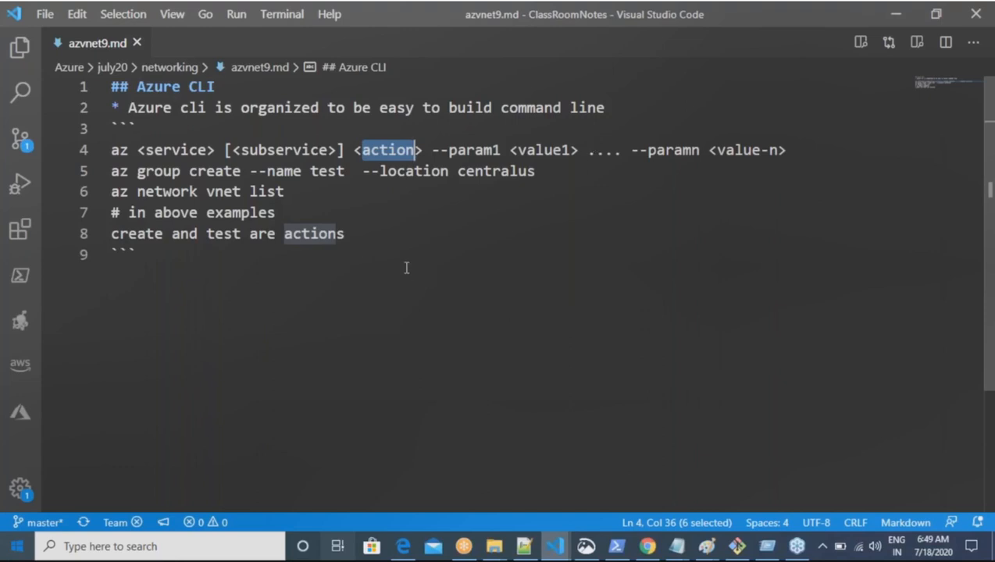
pyautogui.click(564, 545)
pyautogui.click(660, 516)
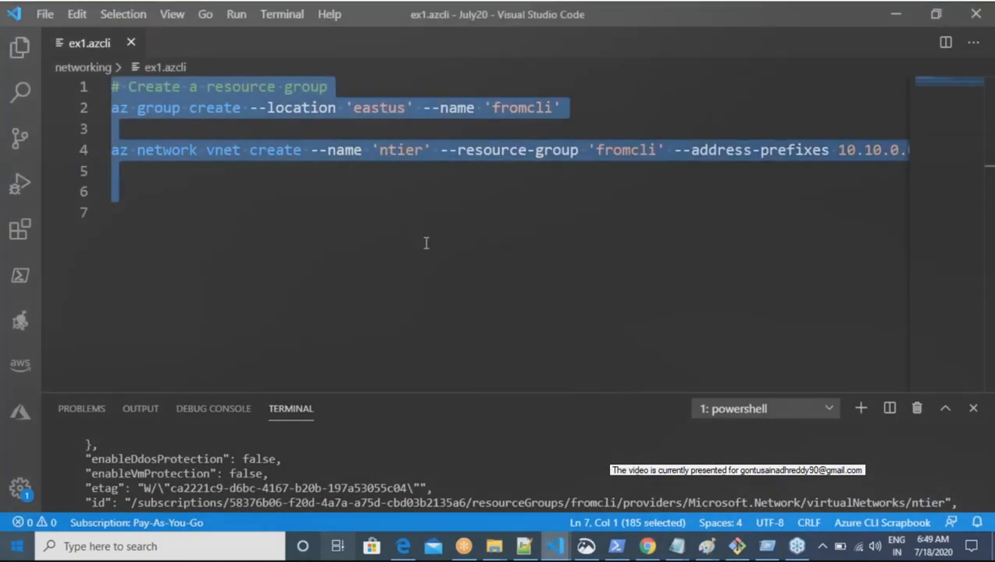
pyautogui.click(422, 242)
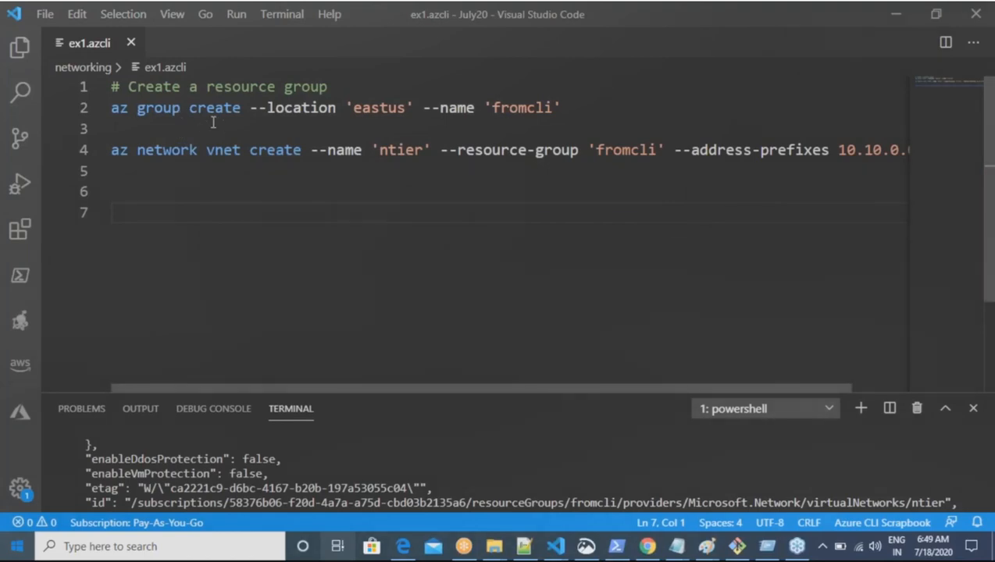
pyautogui.moveTo(137, 150); pyautogui.dragTo(242, 150)
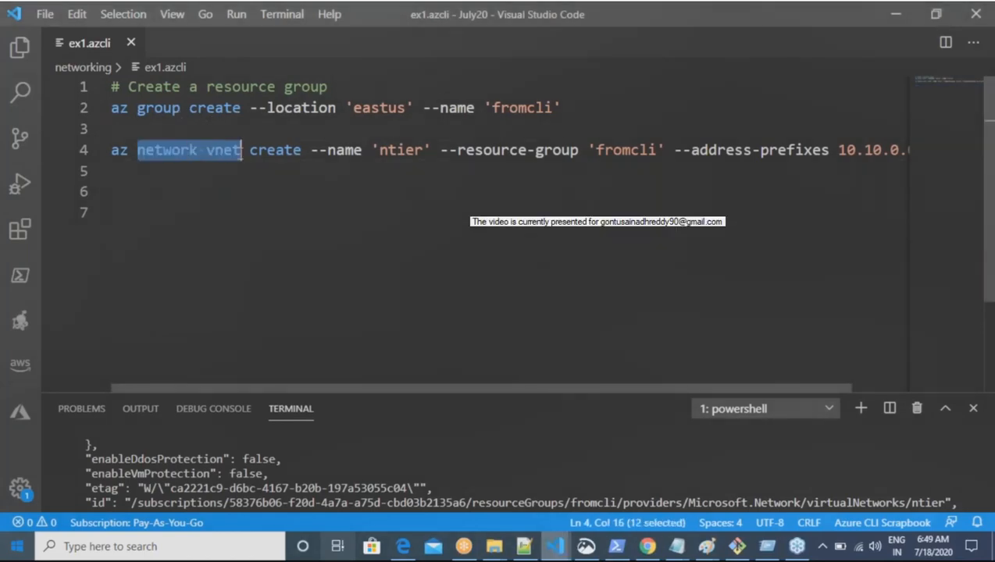
pyautogui.click(984, 59)
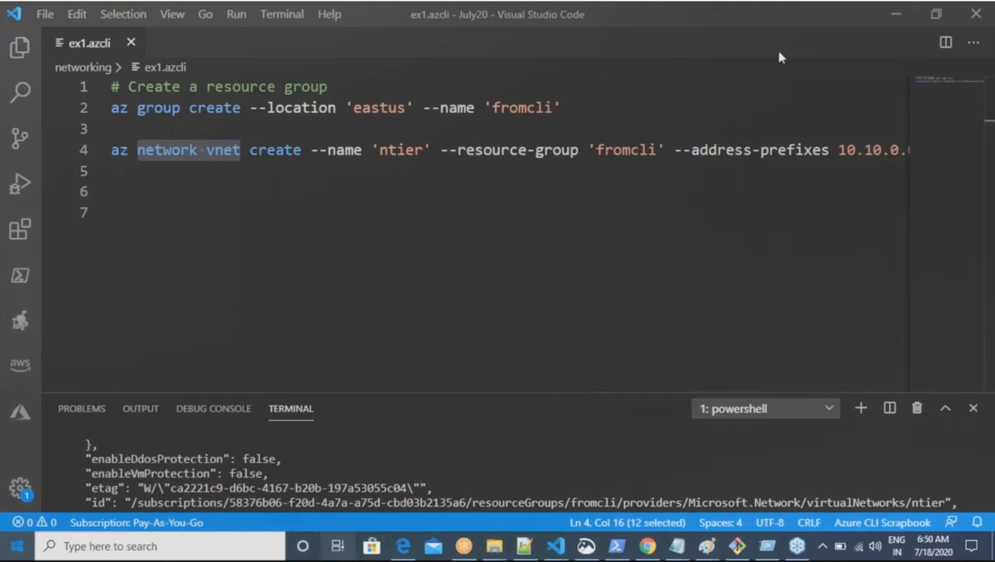
# Step: Switch to Chrome and search Google for "azure cli" in a new tab
pyautogui.click(647, 546)
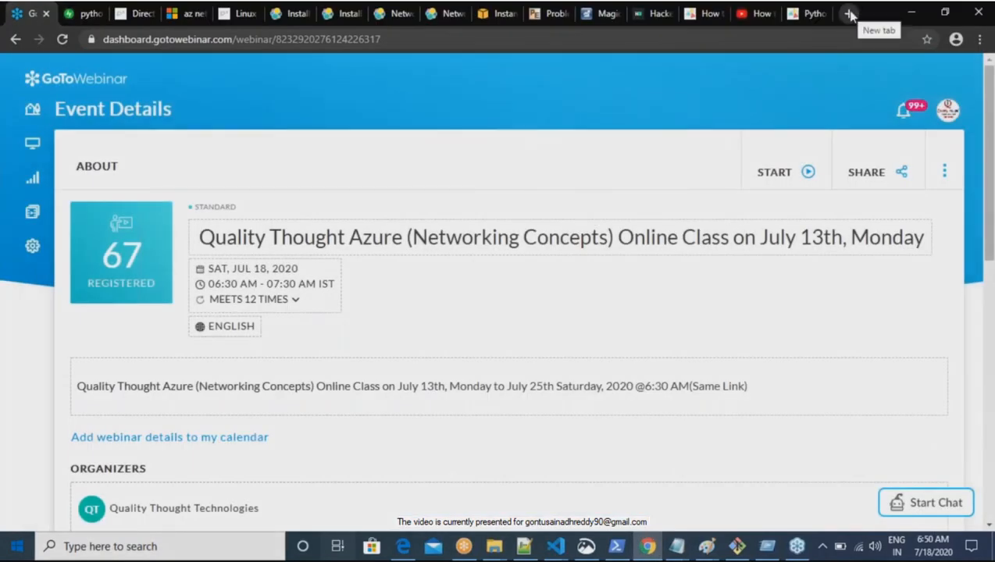
pyautogui.click(849, 14)
pyautogui.write('a')
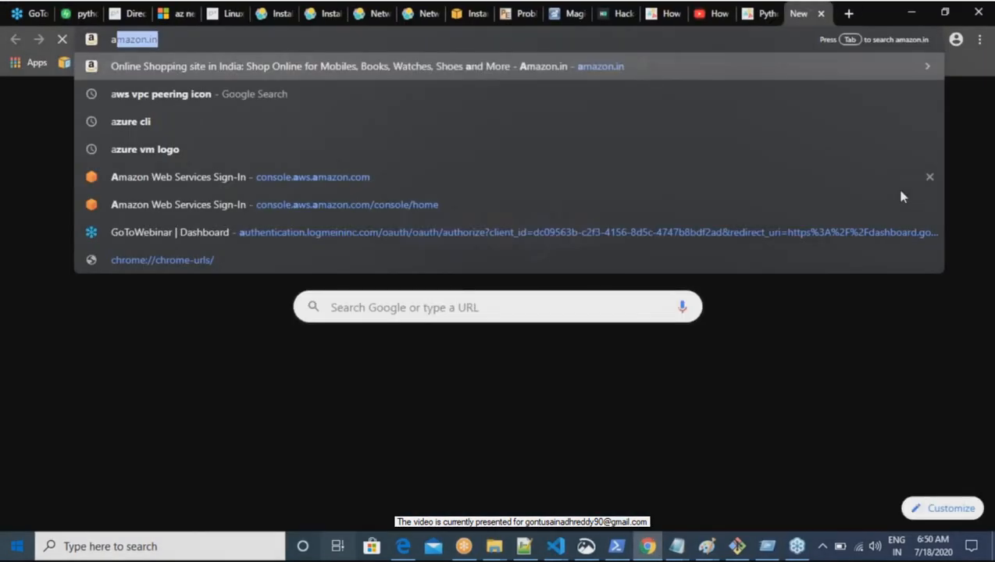
pyautogui.write('zure')
pyautogui.press('Return')
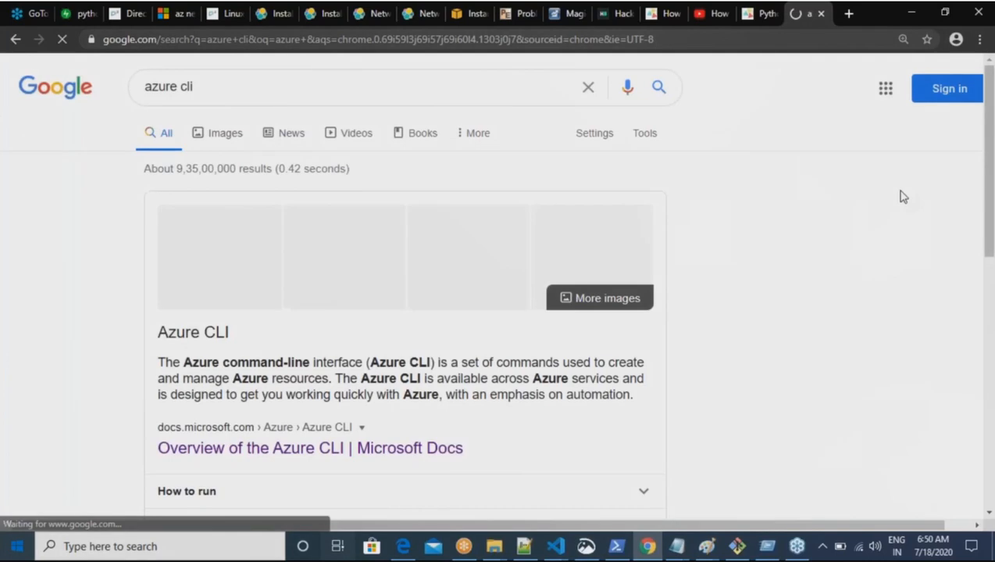
# Step: Open the Microsoft Docs page on installing the Azure CLI from the search results
pyautogui.scroll(-1, 407, 258)
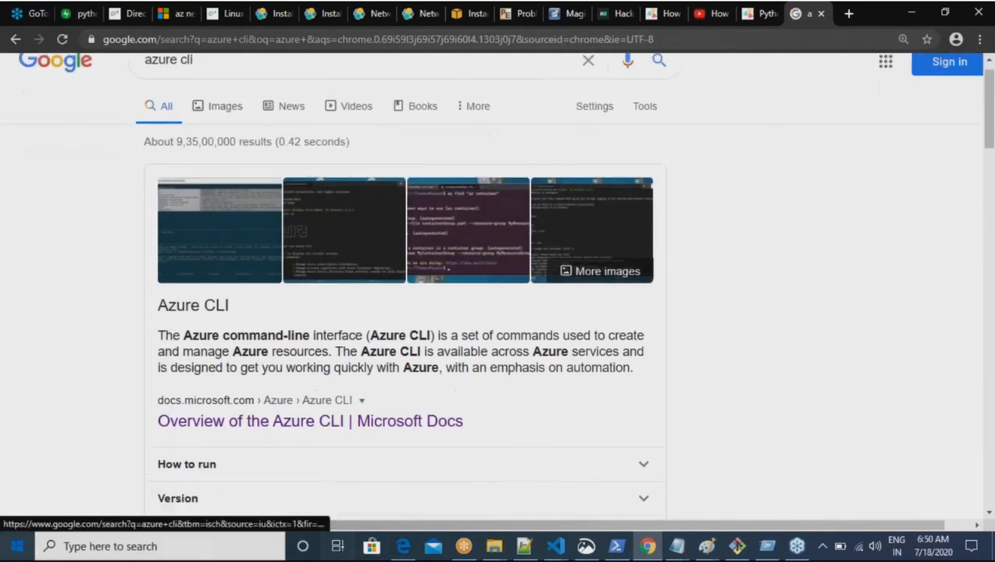
pyautogui.scroll(-7, 349, 349)
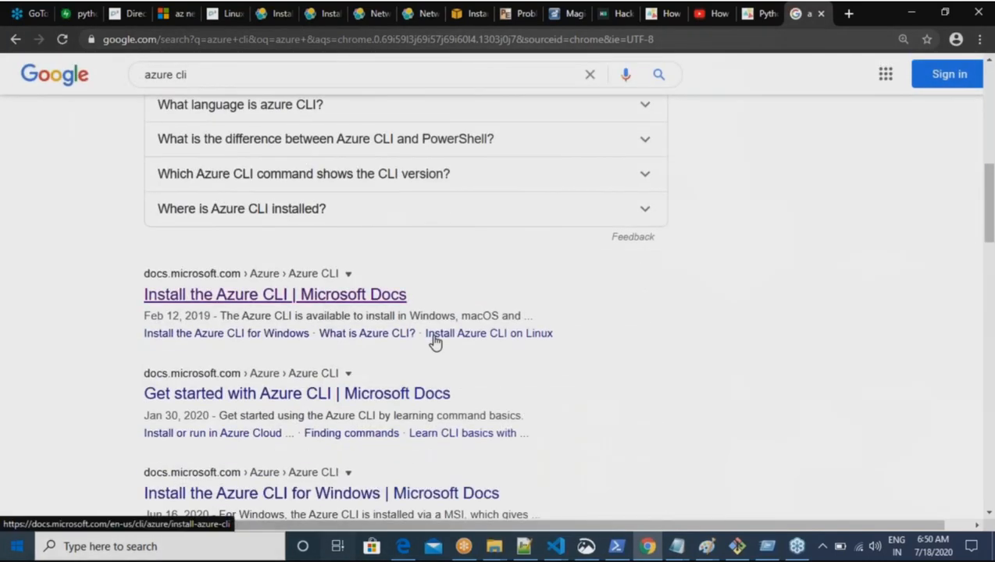
pyautogui.click(442, 335)
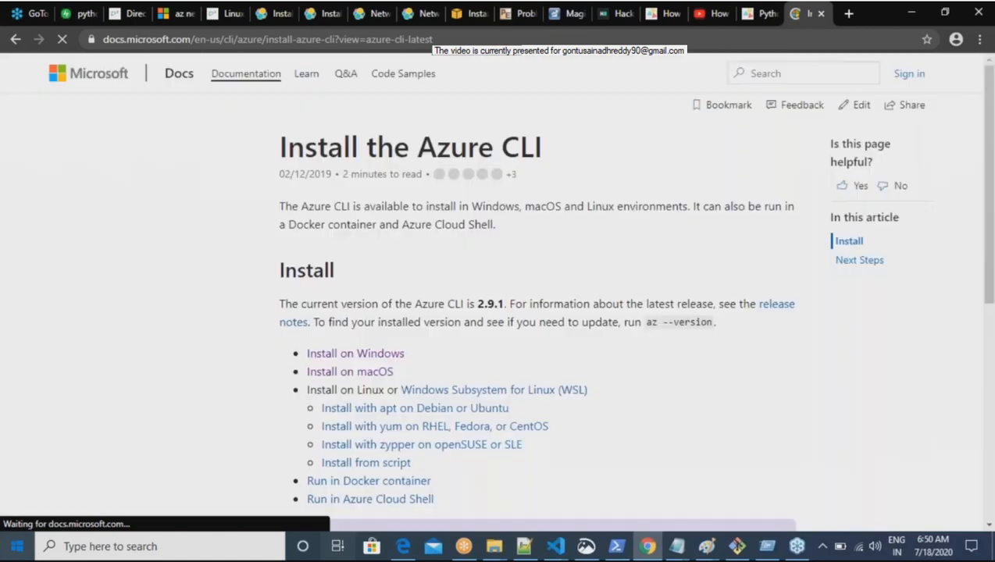
# Step: In the docs contents, expand Reference, Networking, Virtual Network and Subnets, and open the subnet "create" command page
pyautogui.scroll(-2, 117, 248)
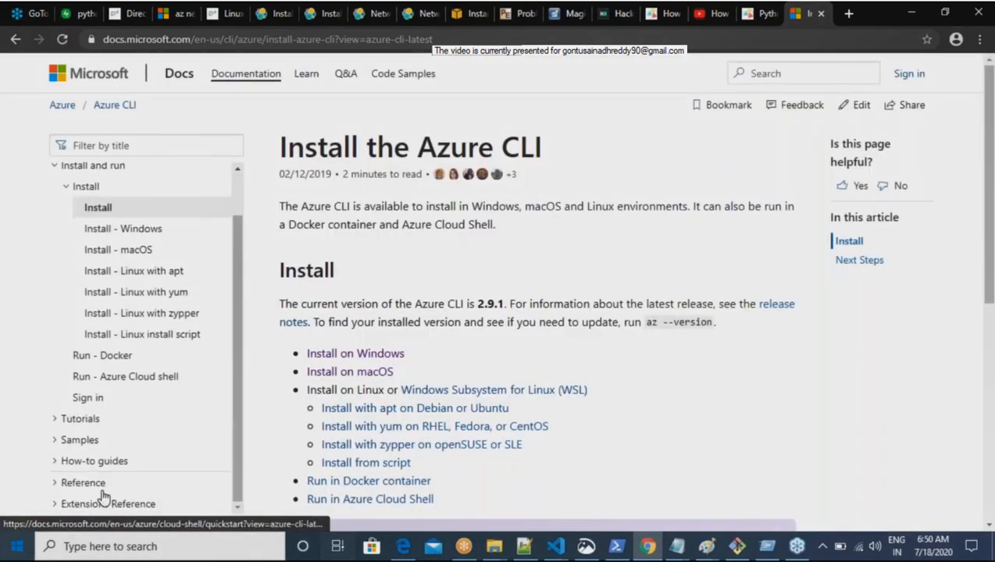
pyautogui.click(95, 486)
pyautogui.scroll(-10, 148, 400)
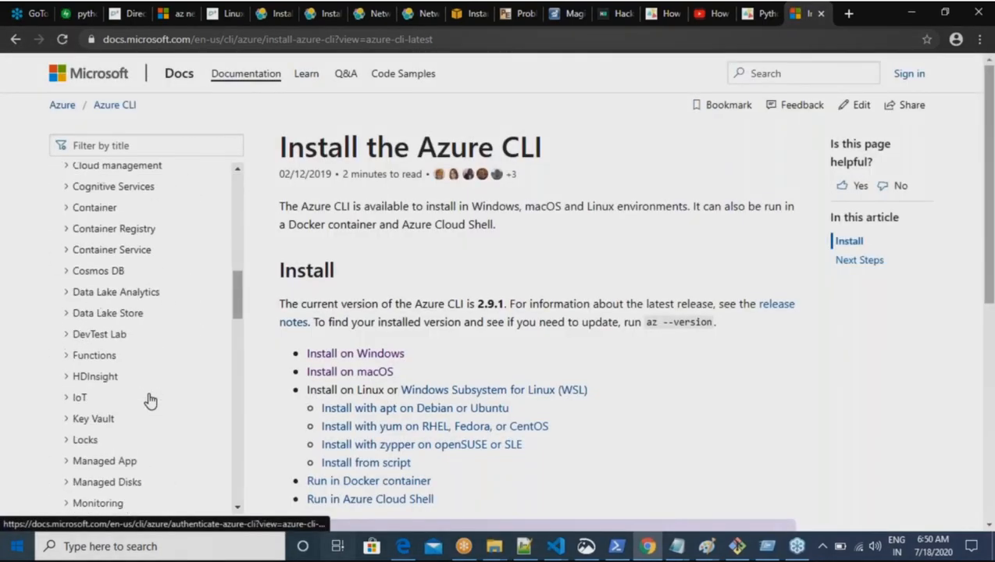
pyautogui.scroll(-5, 149, 399)
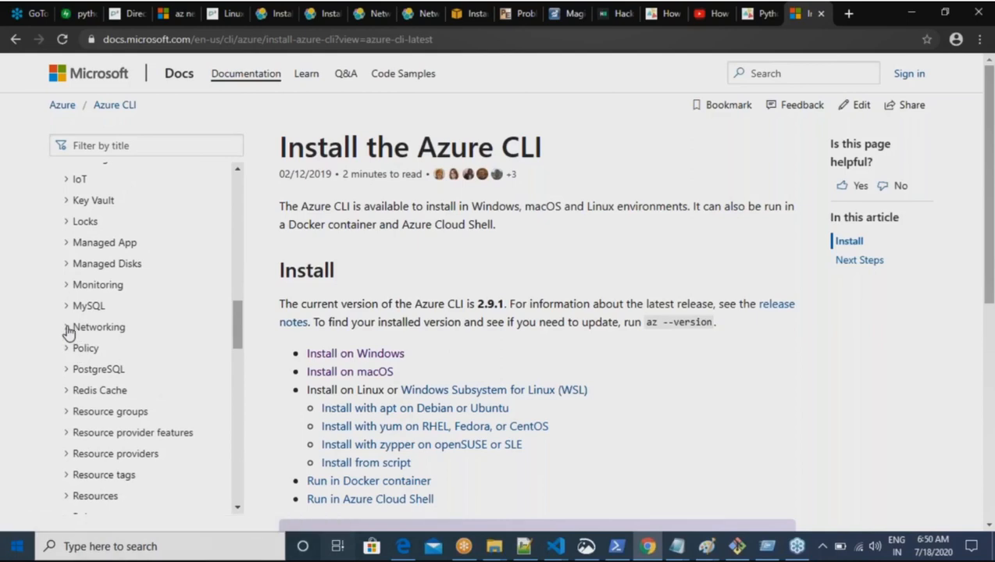
pyautogui.click(68, 328)
pyautogui.scroll(-9, 74, 320)
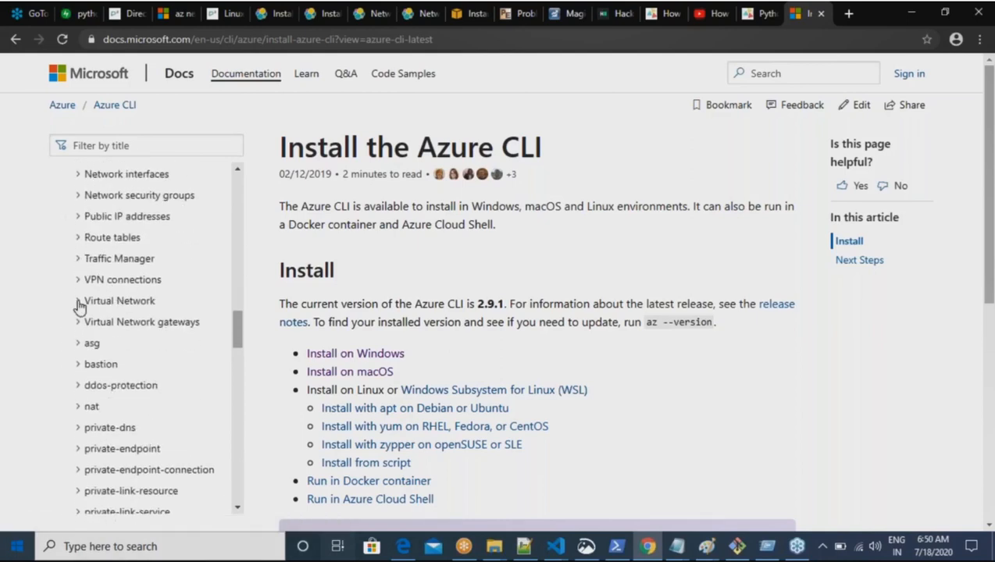
pyautogui.click(79, 303)
pyautogui.scroll(-4, 78, 305)
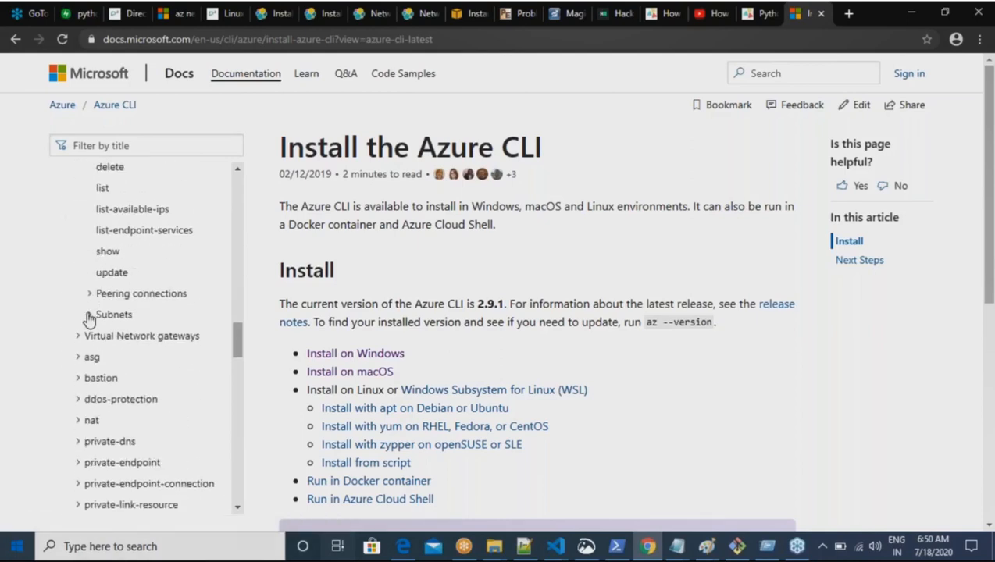
pyautogui.click(88, 315)
pyautogui.click(122, 358)
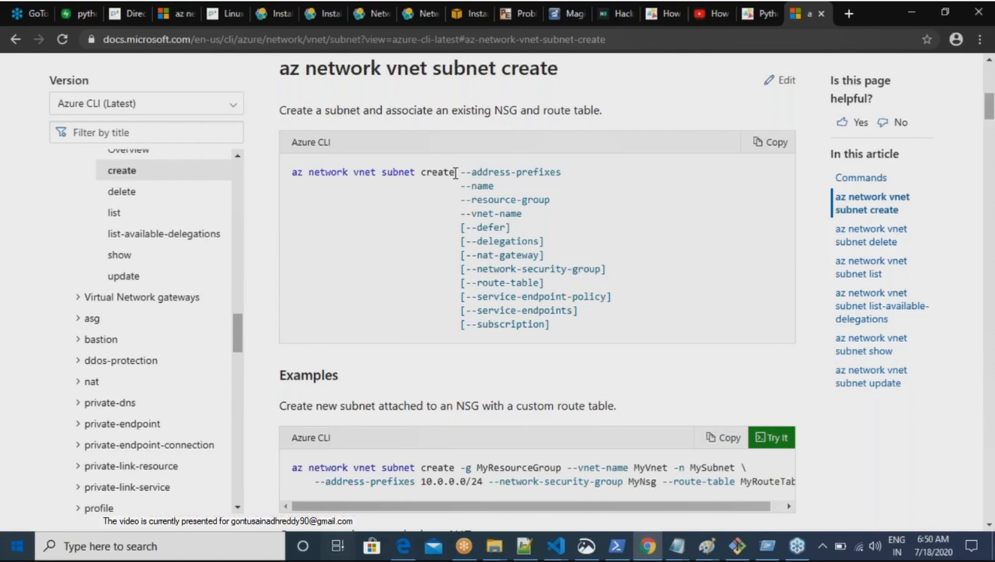
# Step: Copy the command "az network vnet subnet create" from the docs and switch to the ex1.azcli window in Visual Studio Code
pyautogui.moveTo(457, 171); pyautogui.dragTo(291, 172)
pyautogui.hotkey('ctrl', 'c')
pyautogui.hotkey('alt', 'Tab')
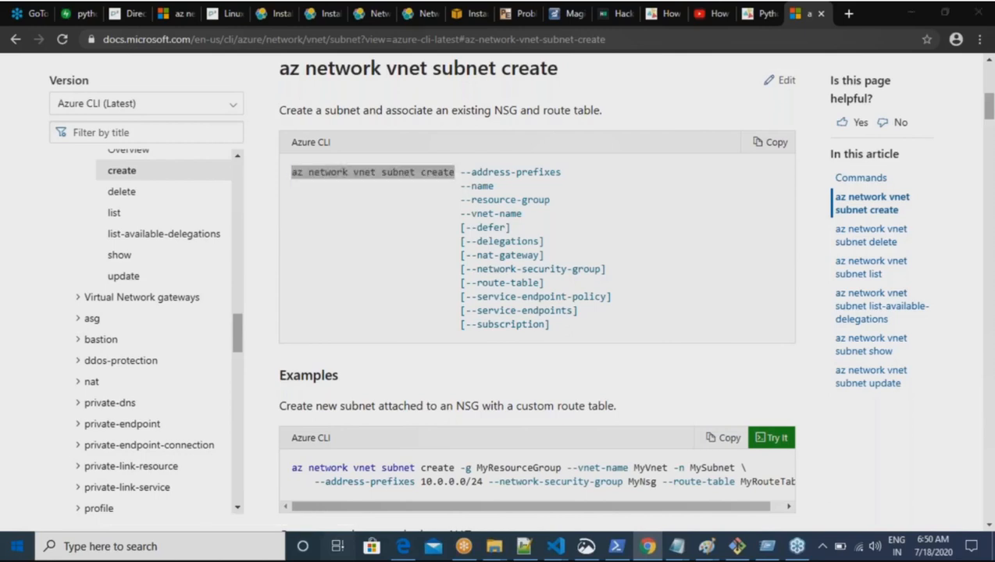
pyautogui.hotkey('alt', 'Tab')
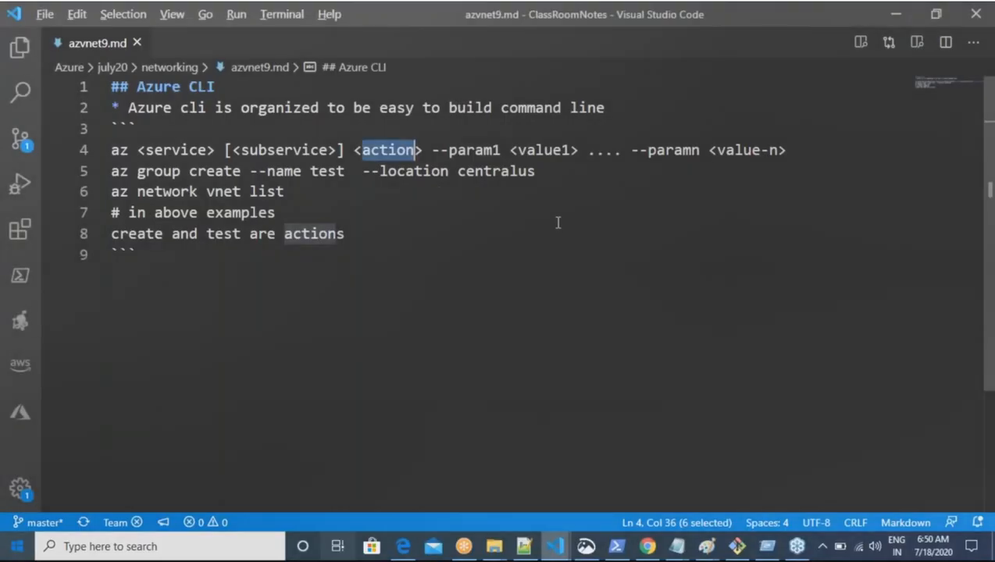
pyautogui.hotkey('alt', 'Tab')
pyautogui.hotkey('alt', 'Tab')
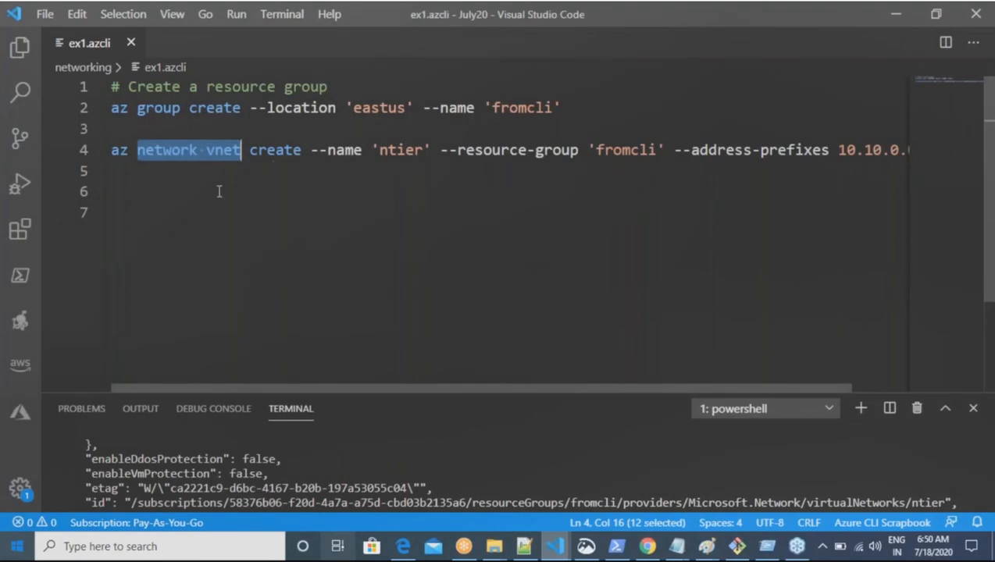
# Step: Paste the copied subnet create command on line 6 of ex1.azcli and add the parameter --name web
pyautogui.click(219, 191)
pyautogui.hotkey('ctrl', 'v')
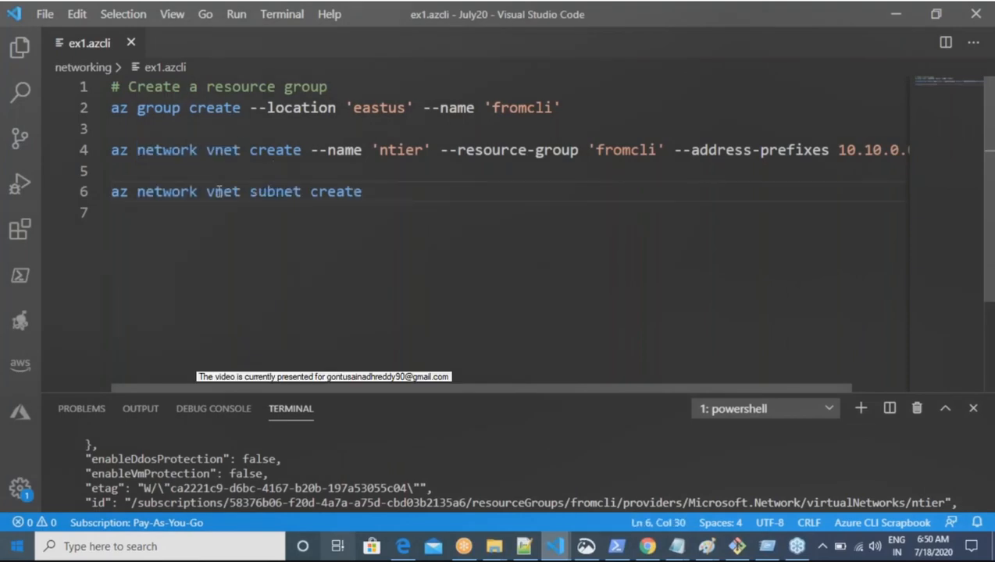
pyautogui.write('--name web')
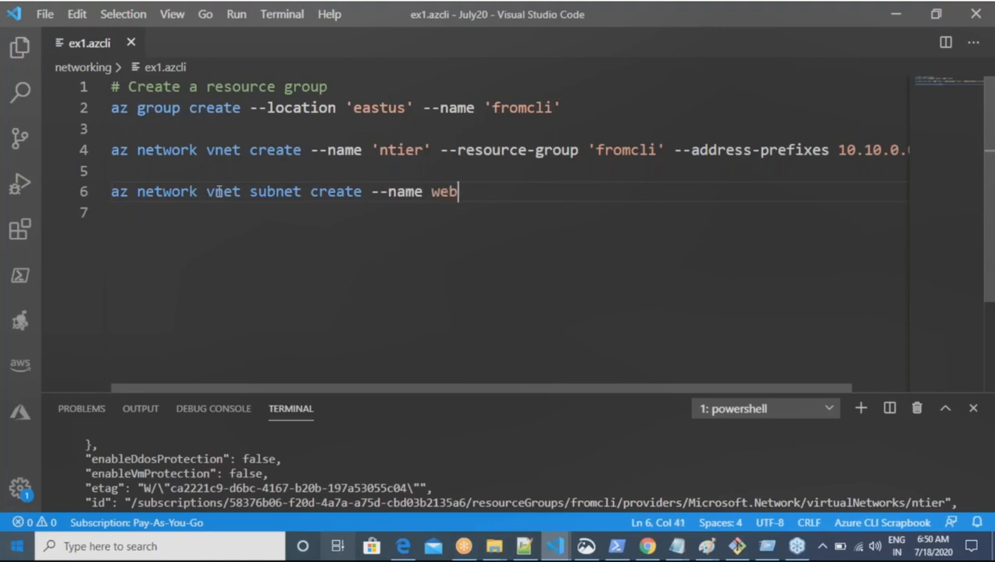
# Step: Copy --address-prefixes from the docs page in Chrome into the line 6 command in Visual Studio Code and give it the value 10.10.0.0/24
pyautogui.hotkey('alt', 'Tab')
pyautogui.hotkey('alt', 'Tab')
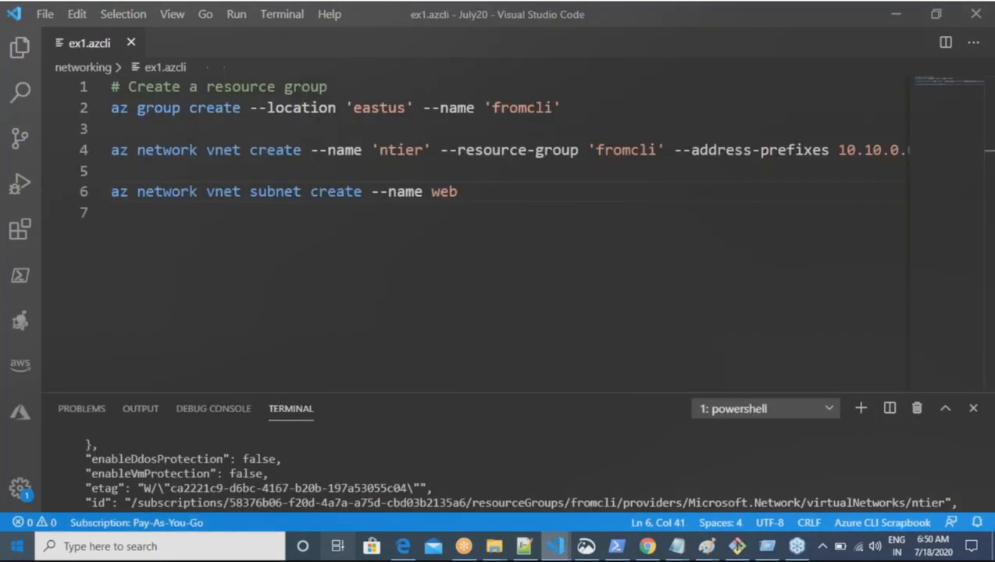
pyautogui.hotkey('alt', 'Tab')
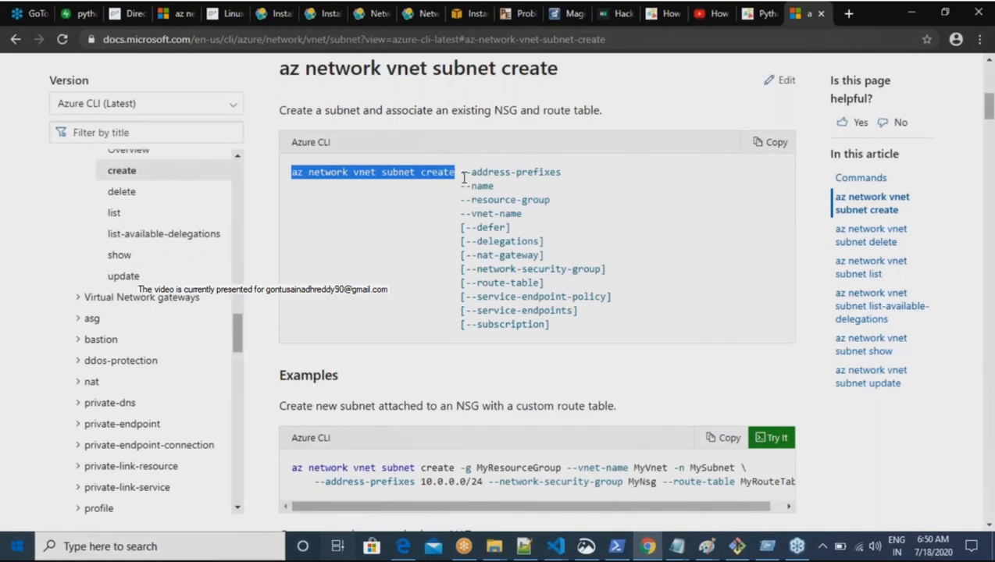
pyautogui.moveTo(461, 173); pyautogui.dragTo(558, 171)
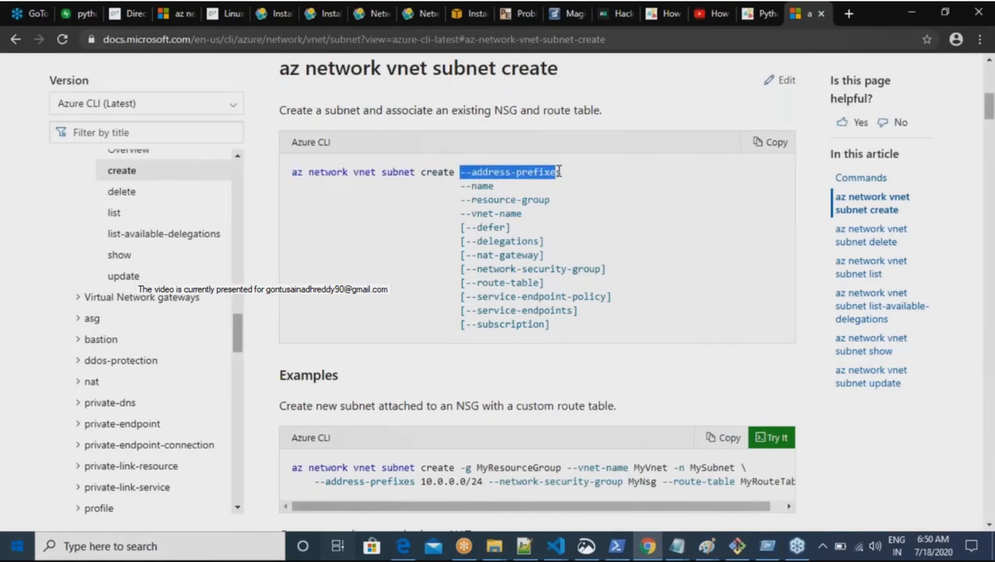
pyautogui.hotkey('ctrl', 'c')
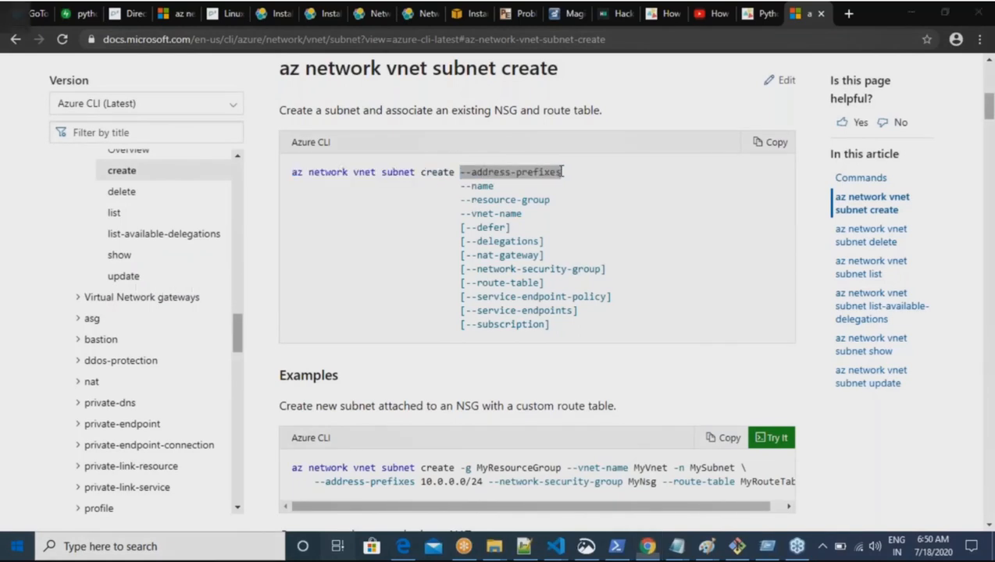
pyautogui.hotkey('alt', 'Tab')
pyautogui.hotkey('ctrl', 'v')
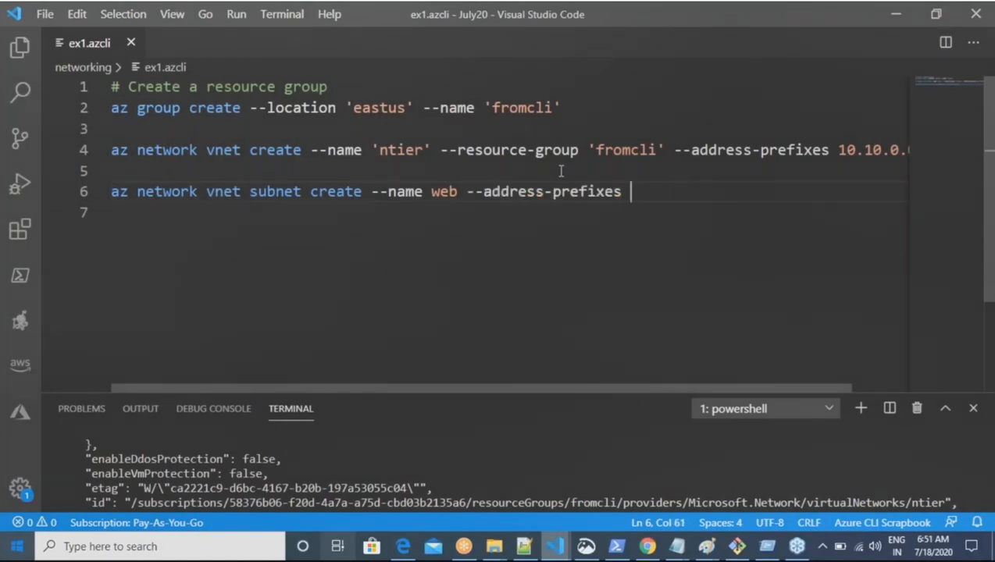
pyautogui.write('10.10.0.')
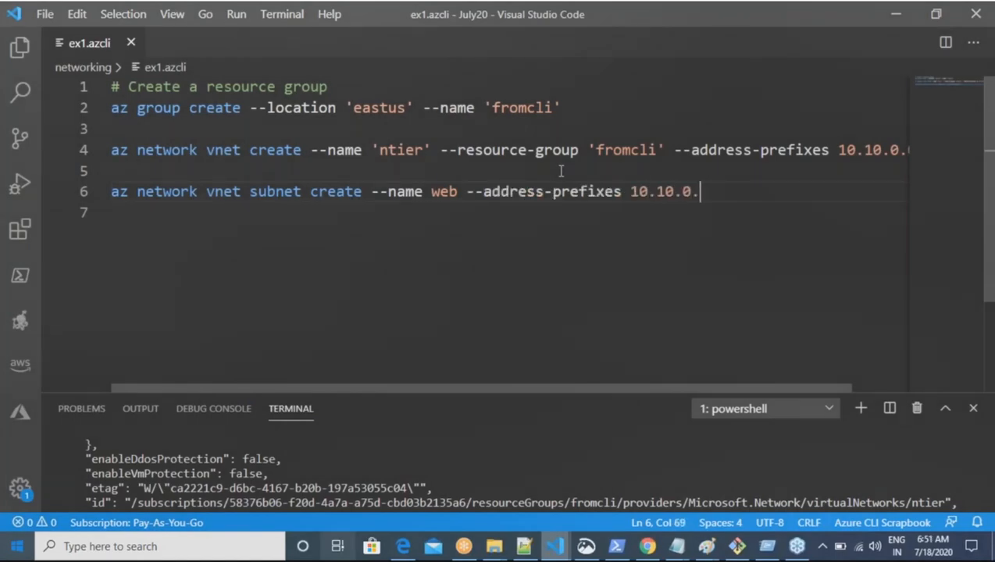
pyautogui.write('0/24')
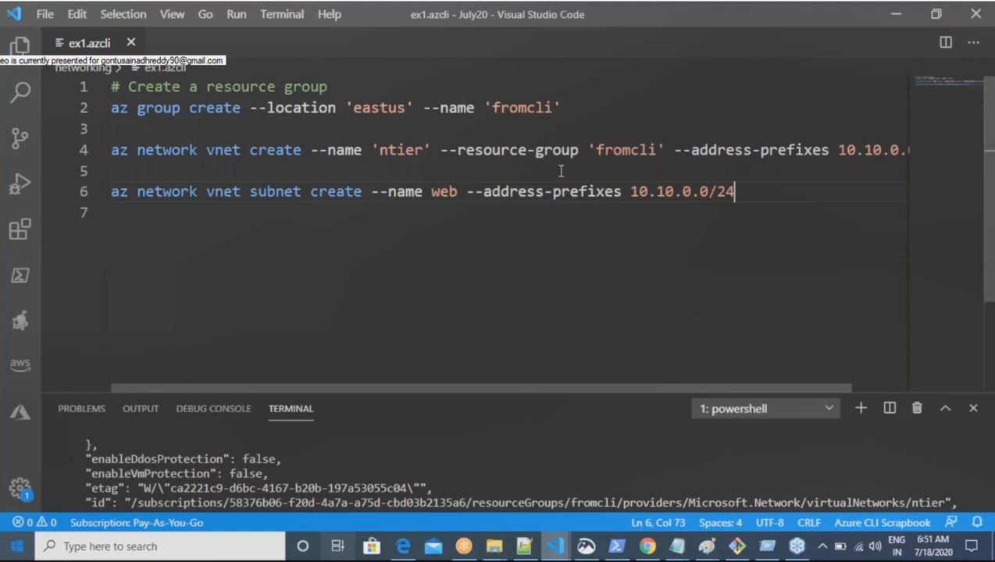
# Step: Copy --resource-group from the Chrome docs page into the subnet command in Visual Studio Code and give it the value 'fromcli'
pyautogui.hotkey('alt', 'Tab')
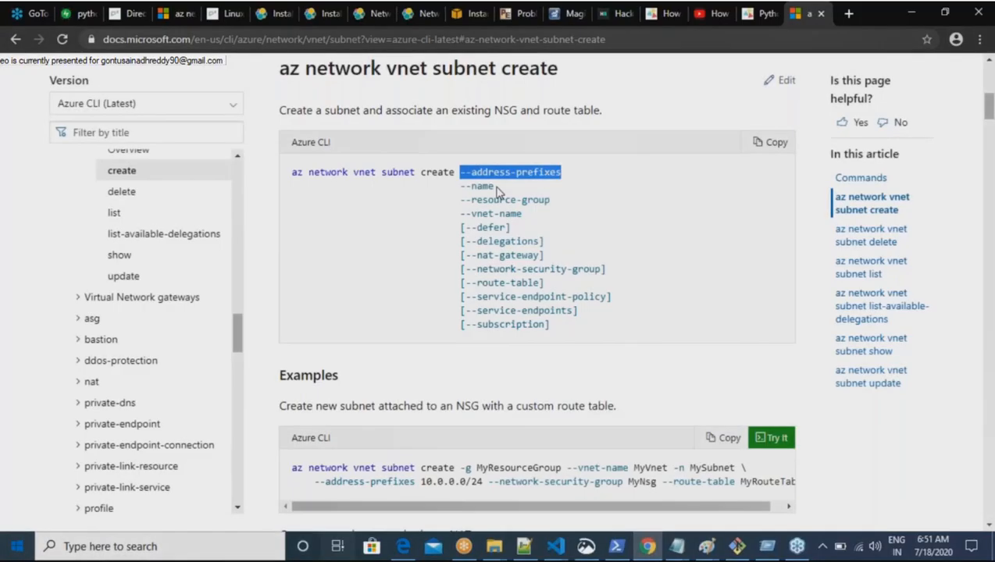
pyautogui.moveTo(461, 202); pyautogui.dragTo(550, 200)
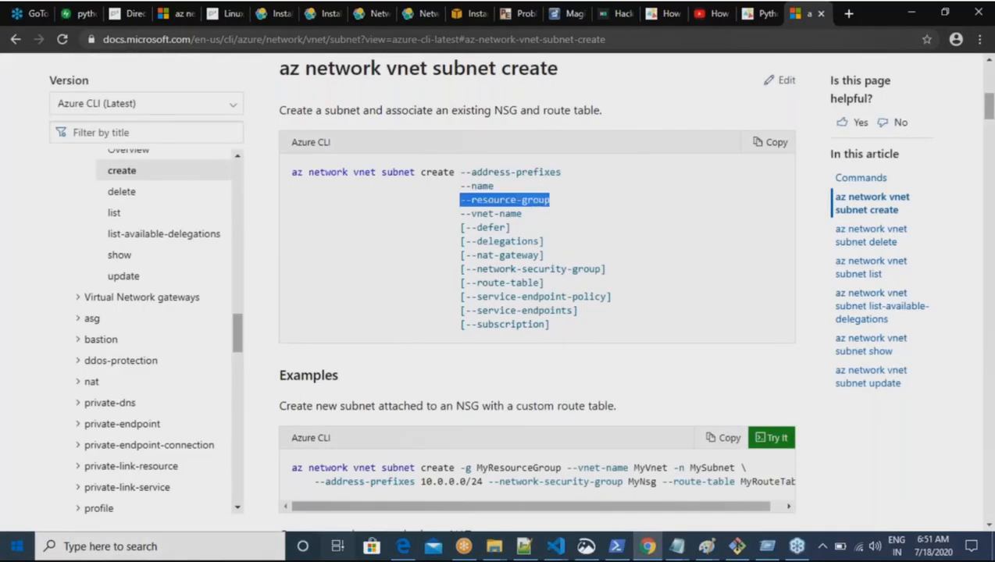
pyautogui.hotkey('ctrl', 'c')
pyautogui.hotkey('alt', 'Tab')
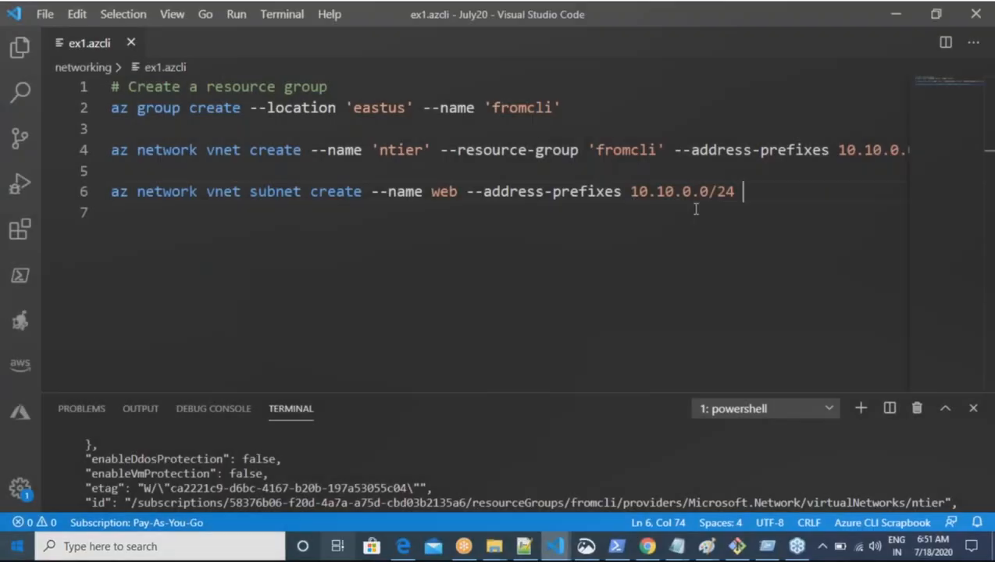
pyautogui.hotkey('ctrl', 'v')
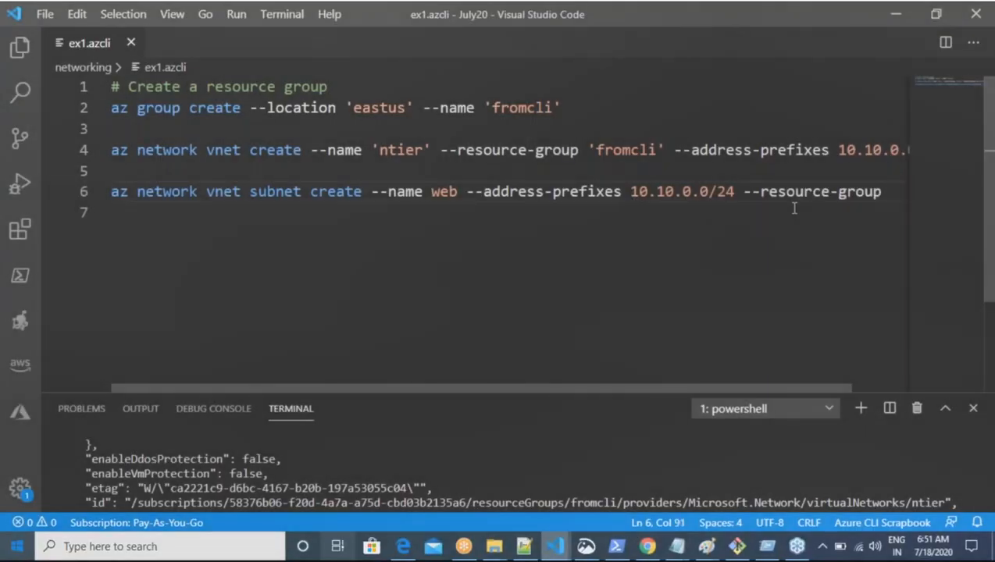
pyautogui.write("'fromcli'")
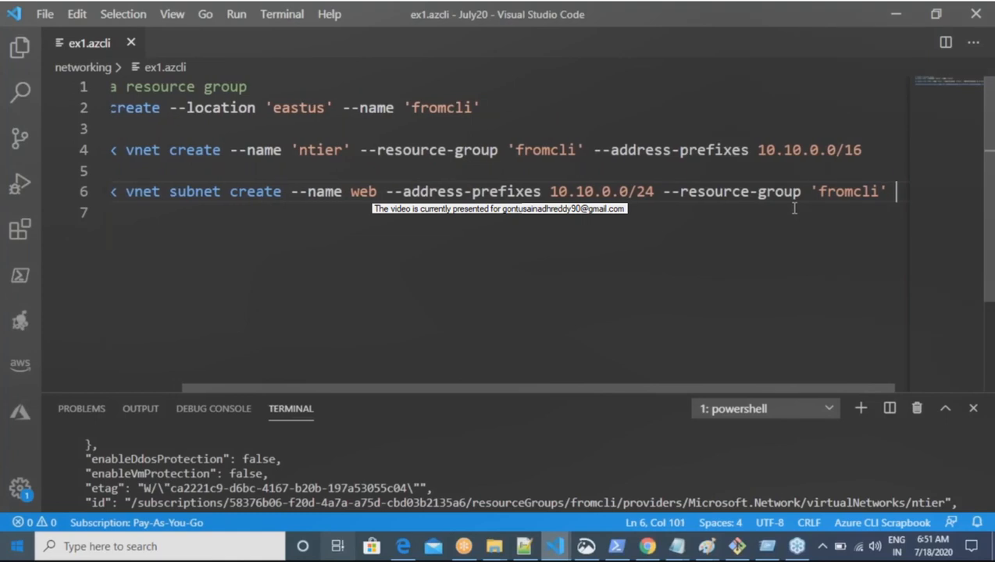
# Step: Complete the subnet create command on line 6 with the parameter --vnet-name 'ntier'
pyautogui.write(' --')
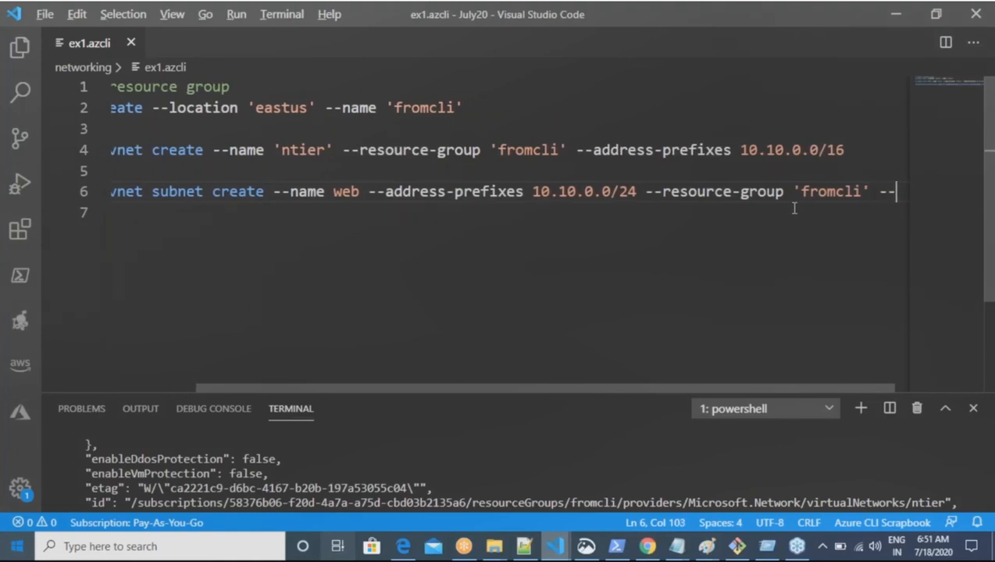
pyautogui.hotkey('alt', 'Tab')
pyautogui.hotkey('alt', 'Tab')
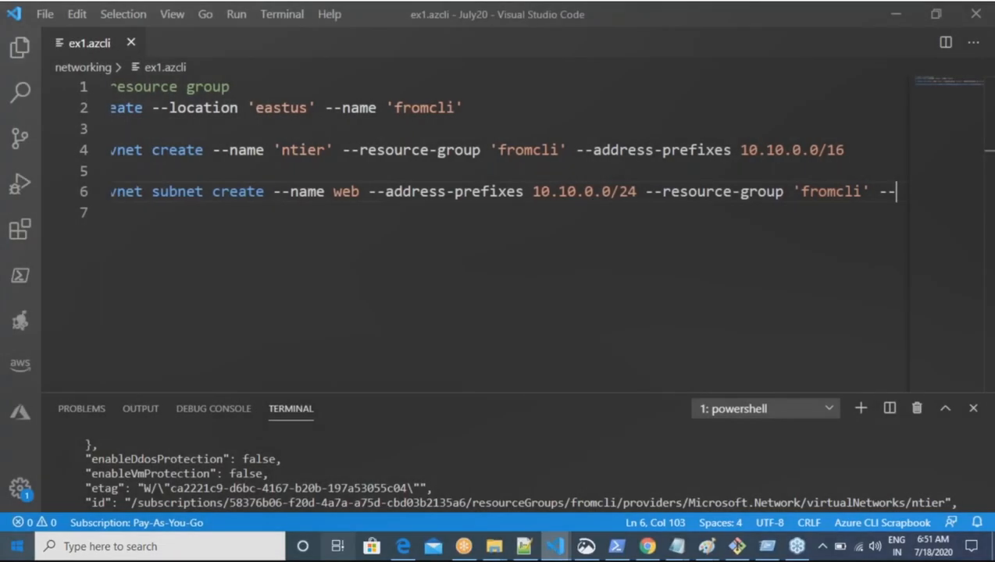
pyautogui.write('vnet-n')
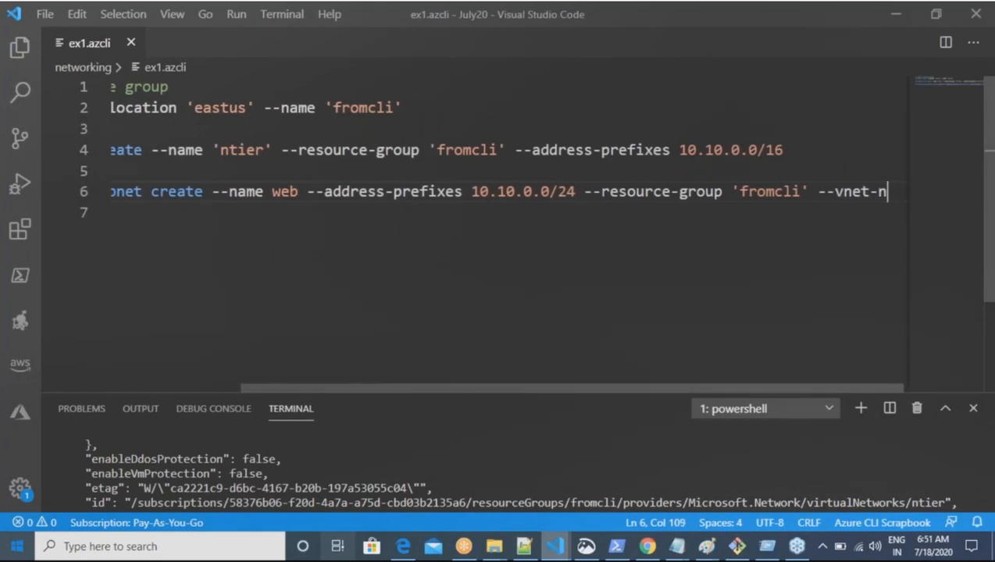
pyautogui.write('ame')
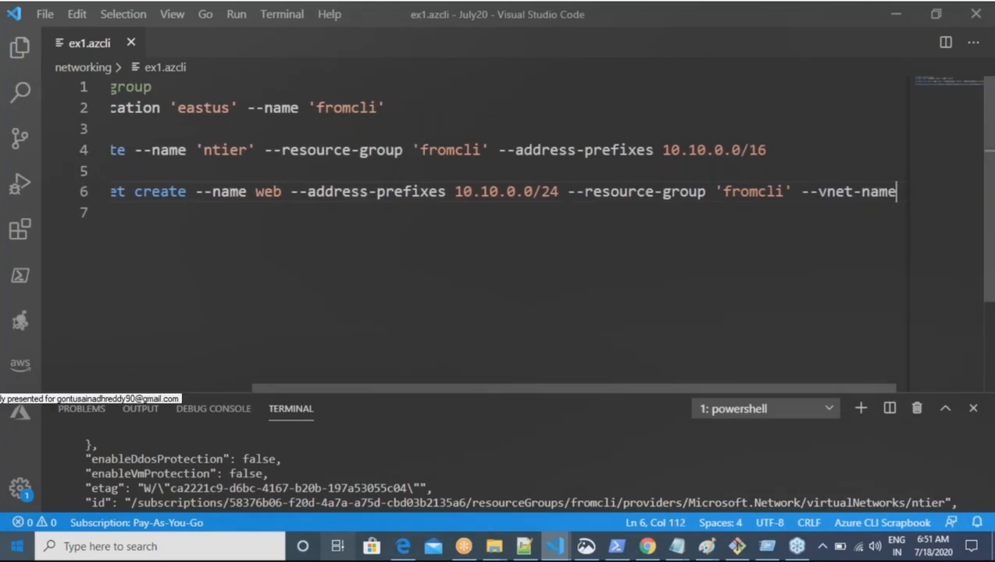
pyautogui.write(" 'ntier'")
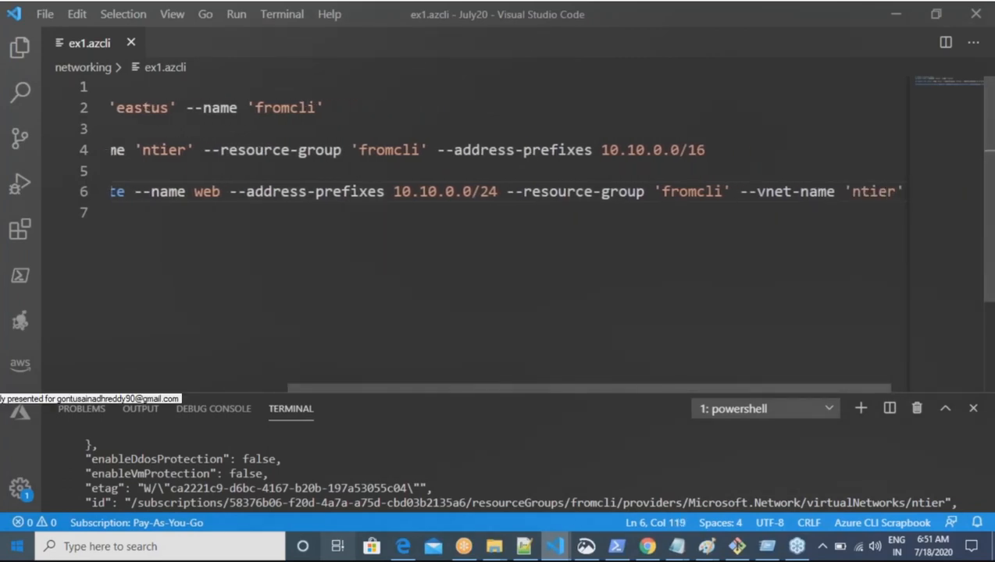
# Step: Run the whole line 6 subnet create command in the terminal and make the terminal area taller
pyautogui.hotkey('shift', 'Home')
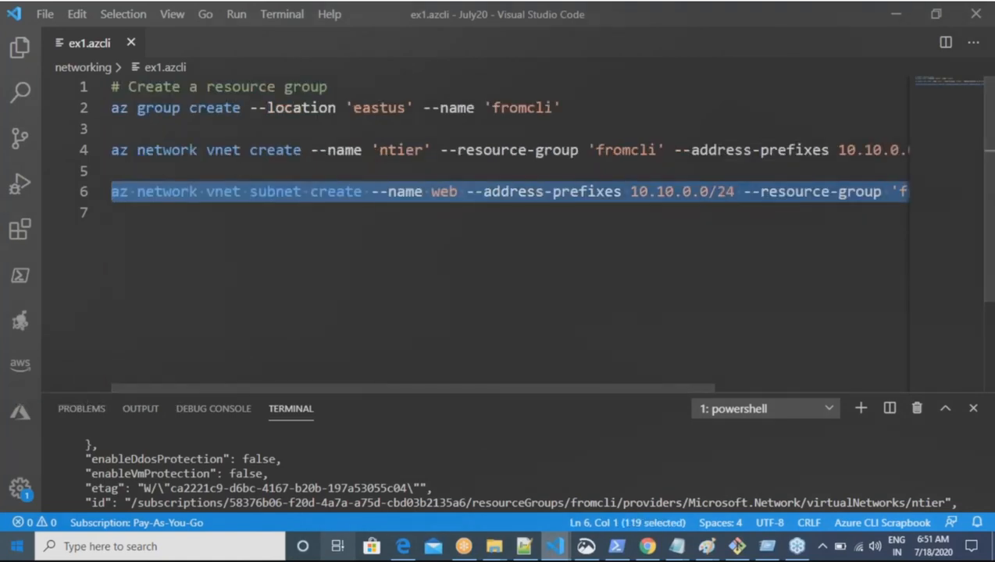
pyautogui.rightClick(356, 200)
pyautogui.click(428, 266)
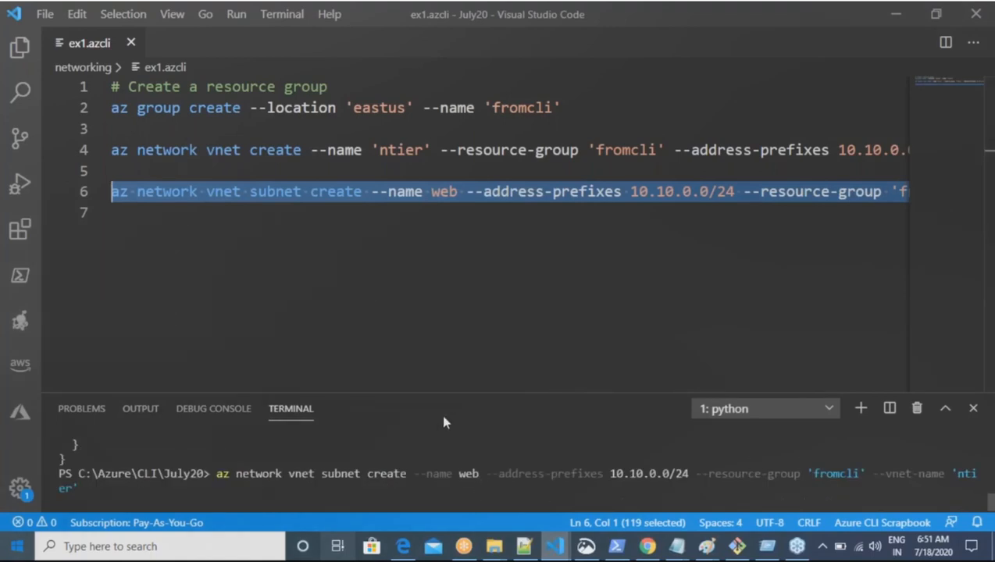
pyautogui.moveTo(459, 360); pyautogui.dragTo(453, 264)
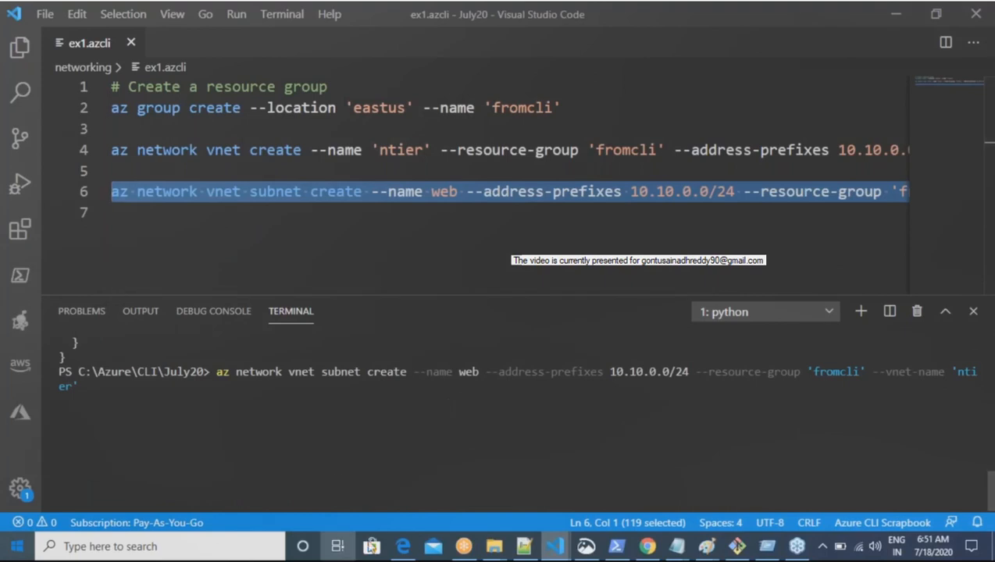
# Step: Switch to the Azure portal in Edge, refresh the fromcli resource group page and close all browser tabs after it
pyautogui.click(403, 547)
pyautogui.click(72, 16)
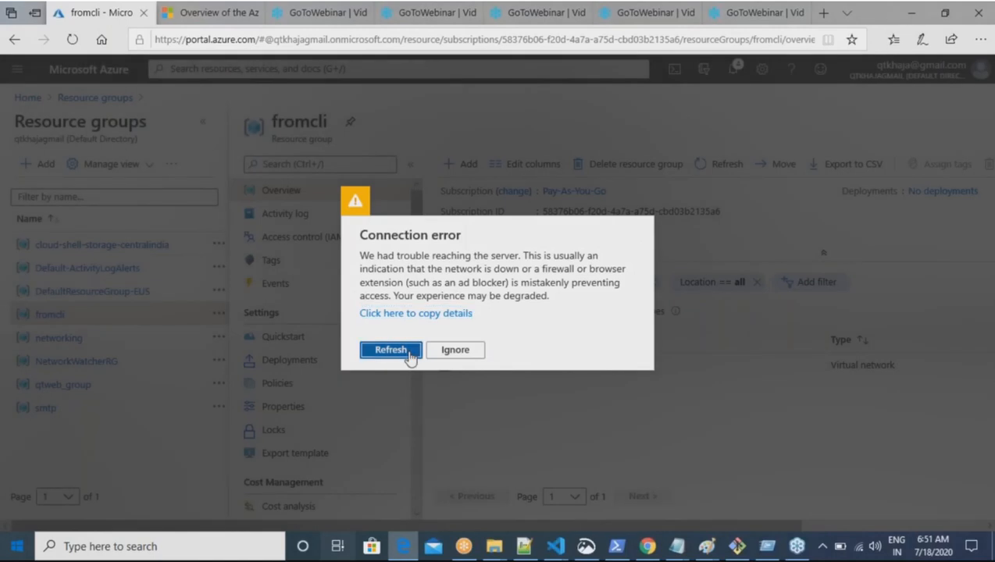
pyautogui.click(391, 350)
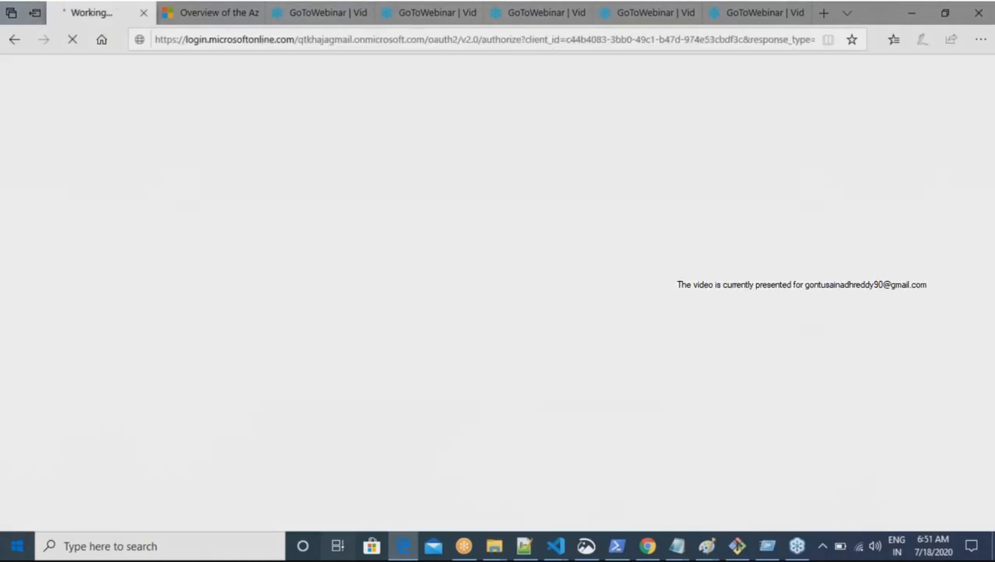
pyautogui.rightClick(82, 14)
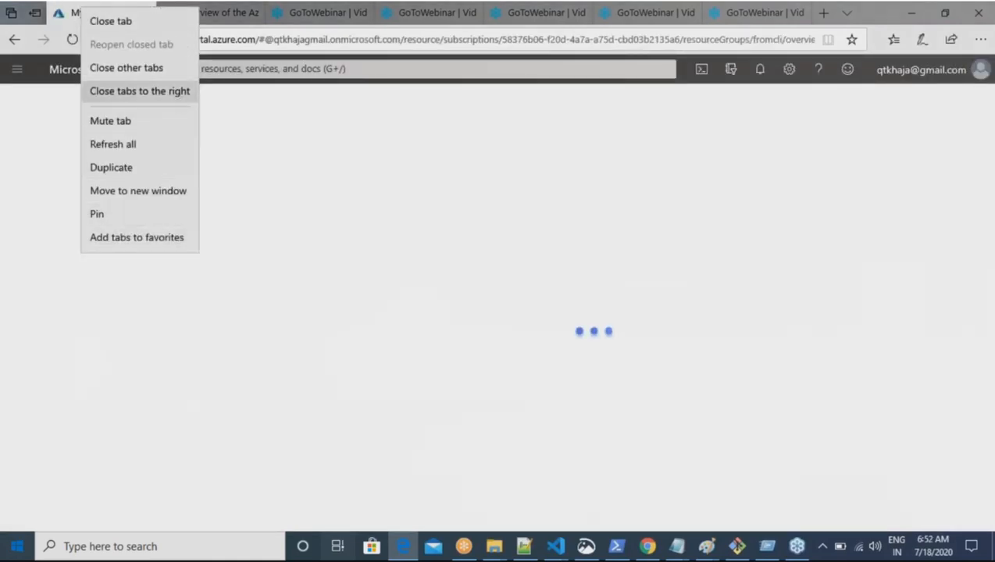
pyautogui.click(139, 90)
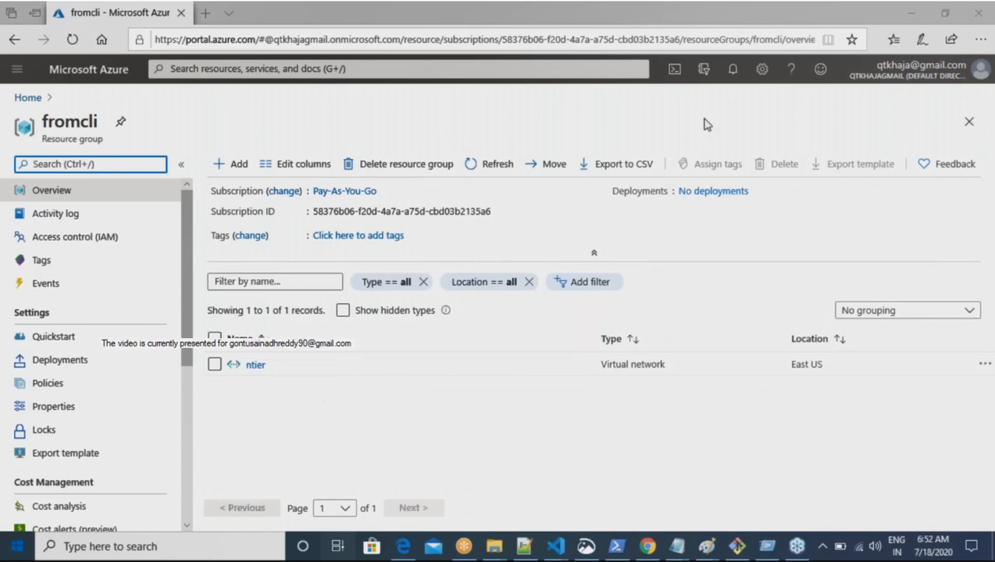
# Step: Open the ntier virtual network in the fromcli resource group and view its subnets
pyautogui.click(257, 366)
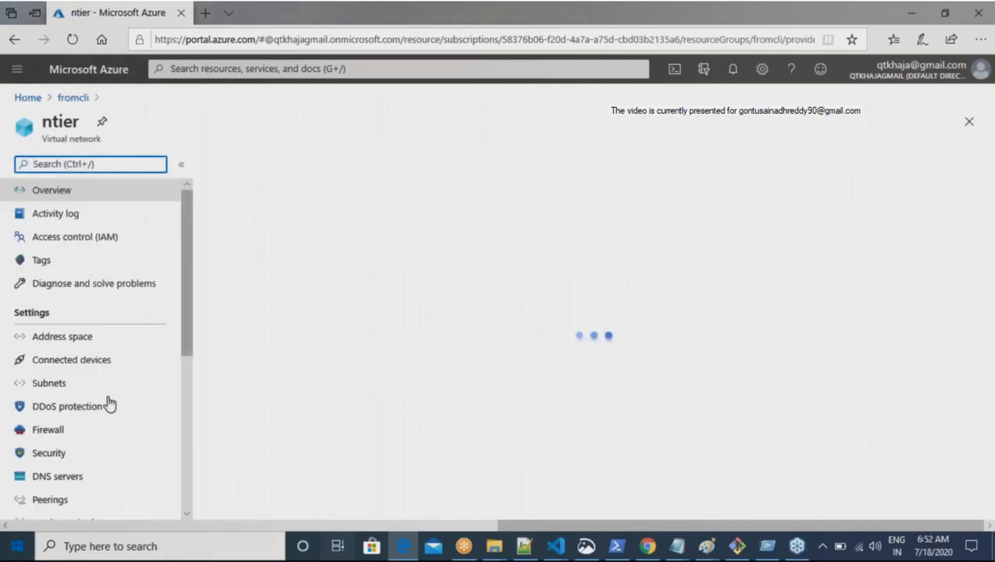
pyautogui.click(58, 385)
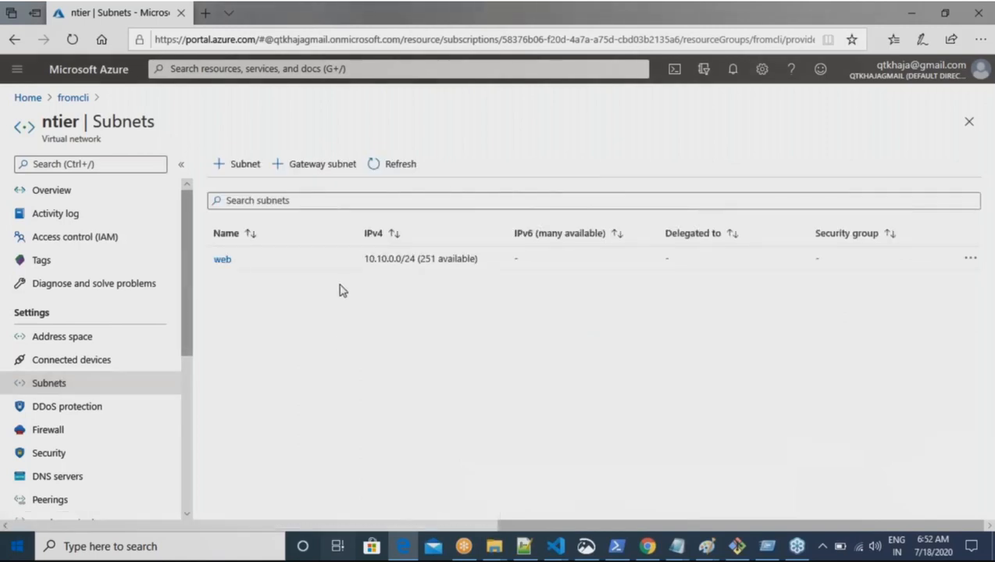
# Step: Switch back to Visual Studio Code and paste a copy of the line 6 subnet create command on line 8
pyautogui.hotkey('alt', 'Tab')
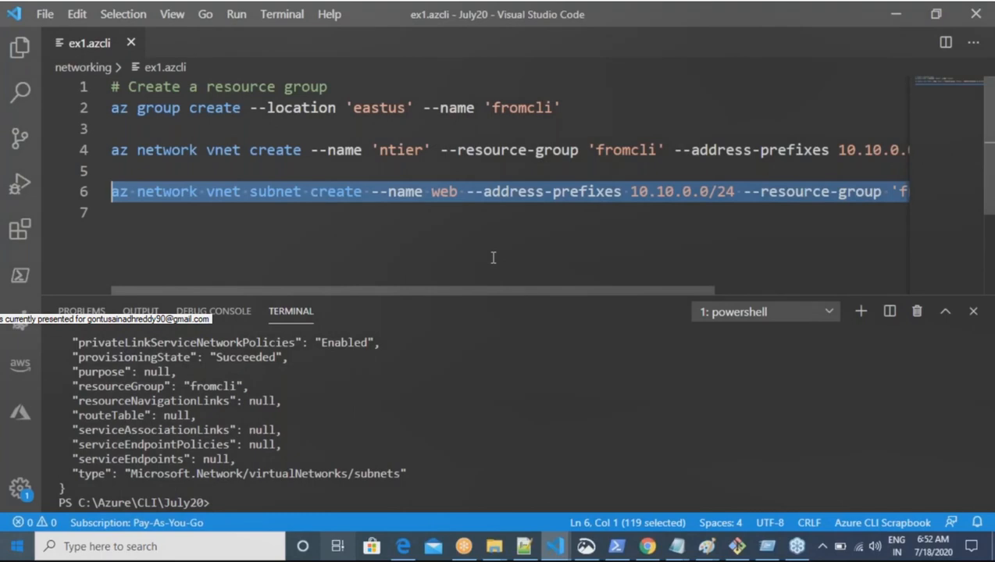
pyautogui.press('End')
pyautogui.press('Return')
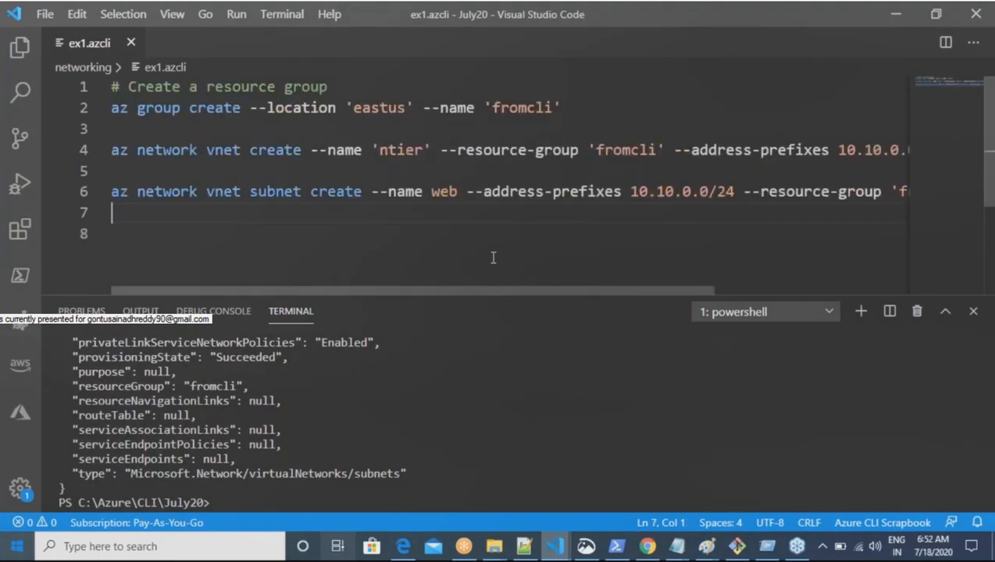
pyautogui.press('Return')
pyautogui.hotkey('ctrl', 'v')
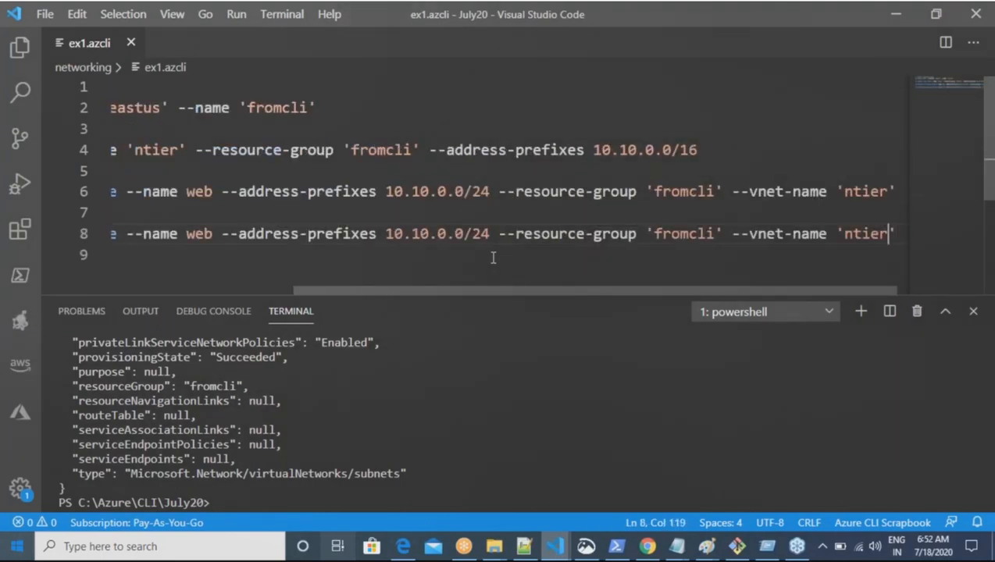
# Step: Change the address prefix in the line 8 subnet command to 10.10.1.0/24
pyautogui.press('Left')
pyautogui.press('Left')
pyautogui.press('Left')
pyautogui.press('Left')
pyautogui.press('Left')
pyautogui.press('Left')
pyautogui.press('Left')
pyautogui.press('Left')
pyautogui.press('Left')
pyautogui.press('Left')
pyautogui.press('Left')
pyautogui.press('Left')
pyautogui.press('Left')
pyautogui.press('Left')
pyautogui.press('Left')
pyautogui.press('Left')
pyautogui.press('Left')
pyautogui.press('Left')
pyautogui.press('Left')
pyautogui.press('Left')
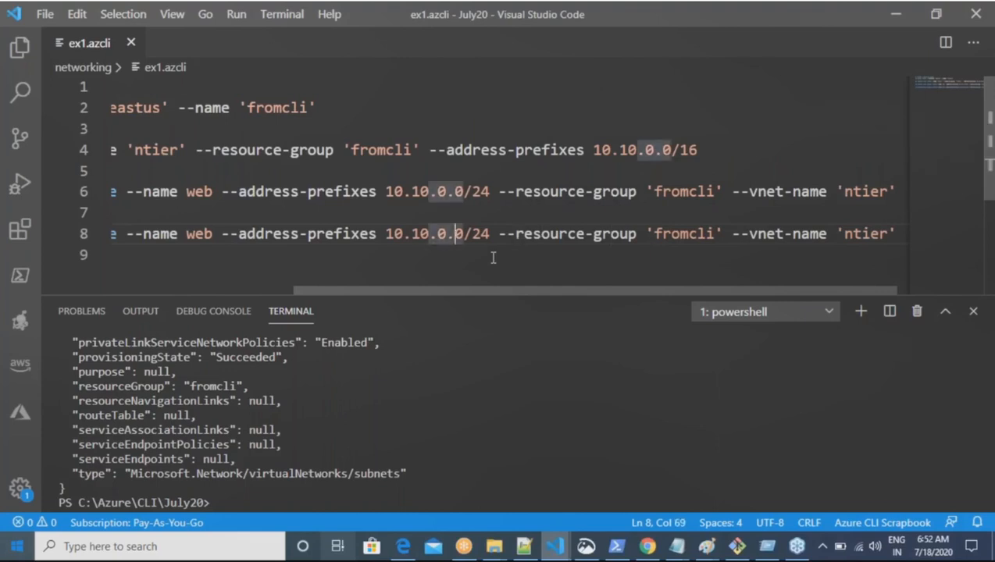
pyautogui.press('BackSpace')
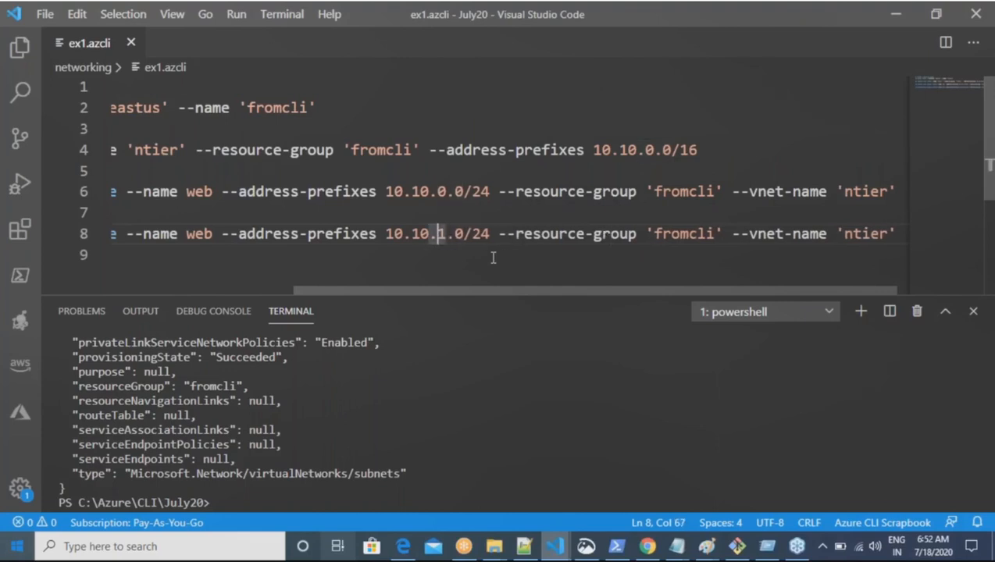
# Step: Change the subnet name in the line 8 command to business
pyautogui.press('Left')
pyautogui.press('Left')
pyautogui.press('Left')
pyautogui.press('Left')
pyautogui.press('Left')
pyautogui.press('Left')
pyautogui.press('Left')
pyautogui.press('Left')
pyautogui.press('Left')
pyautogui.press('Left')
pyautogui.press('Left')
pyautogui.press('Left')
pyautogui.press('Left')
pyautogui.press('Left')
pyautogui.press('Left')
pyautogui.press('Left')
pyautogui.press('Left')
pyautogui.press('Left')
pyautogui.press('Left')
pyautogui.press('Left')
pyautogui.press('BackSpace')
pyautogui.press('BackSpace')
pyautogui.press('BackSpace')
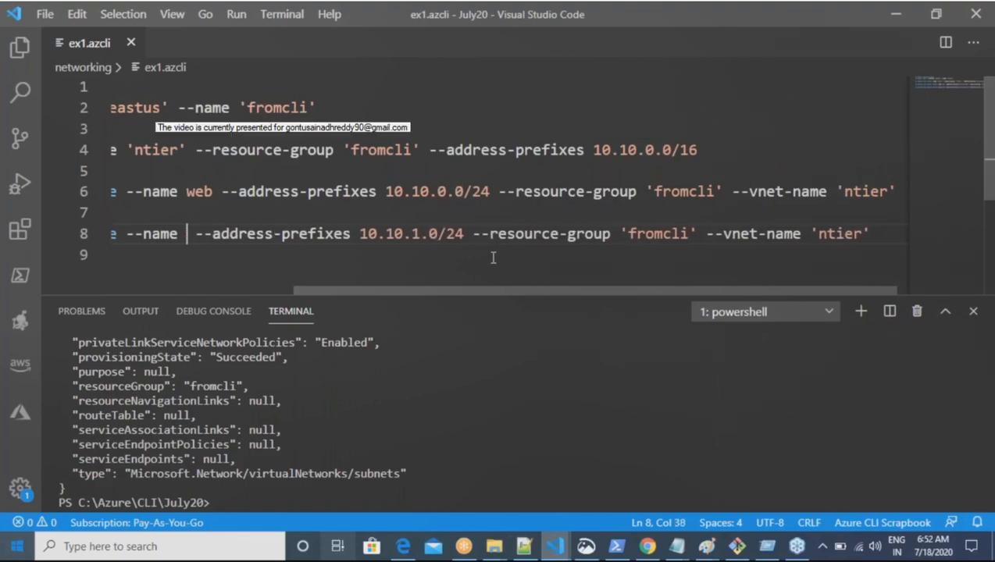
pyautogui.write('business')
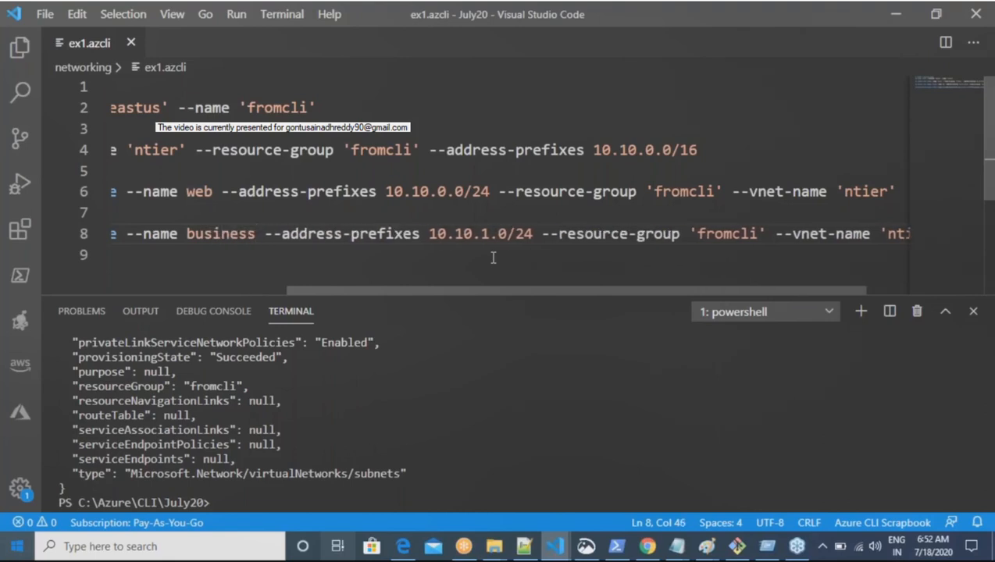
# Step: Paste another copy of the web subnet create command on line 10 of ex1.azcli
pyautogui.press('End')
pyautogui.press('Return')
pyautogui.press('Return')
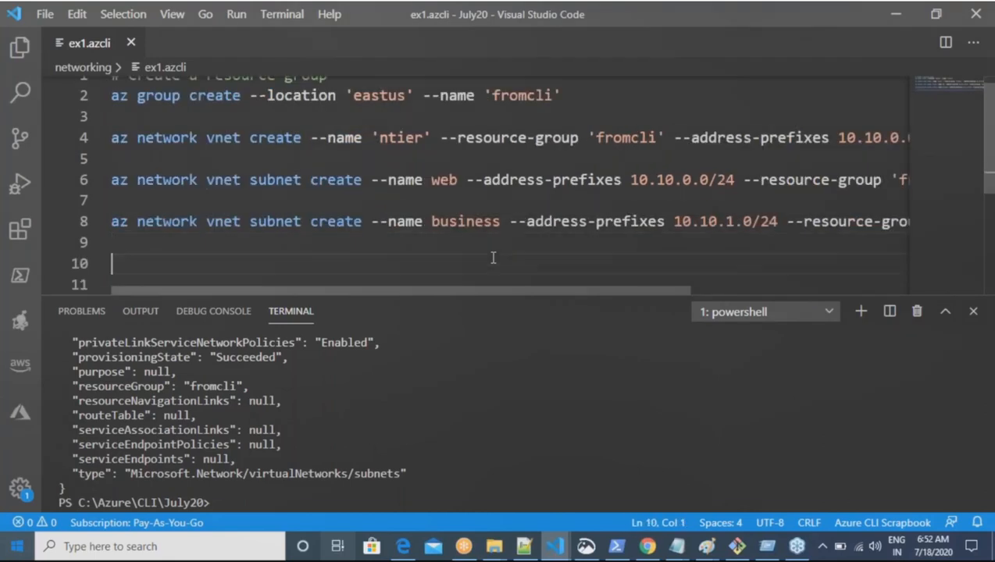
pyautogui.hotkey('ctrl', 'v')
# Step: Change the address prefix in the line 10 subnet command to 10.10.2.0/24
pyautogui.press('Left')
pyautogui.press('Left')
pyautogui.press('Left')
pyautogui.press('Left')
pyautogui.press('Left')
pyautogui.press('Left')
pyautogui.press('Left')
pyautogui.press('Left')
pyautogui.press('Left')
pyautogui.press('Left')
pyautogui.press('Left')
pyautogui.press('Left')
pyautogui.press('Left')
pyautogui.press('Left')
pyautogui.press('Left')
pyautogui.press('Left')
pyautogui.press('Left')
pyautogui.press('Left')
pyautogui.press('Left')
pyautogui.press('Left')
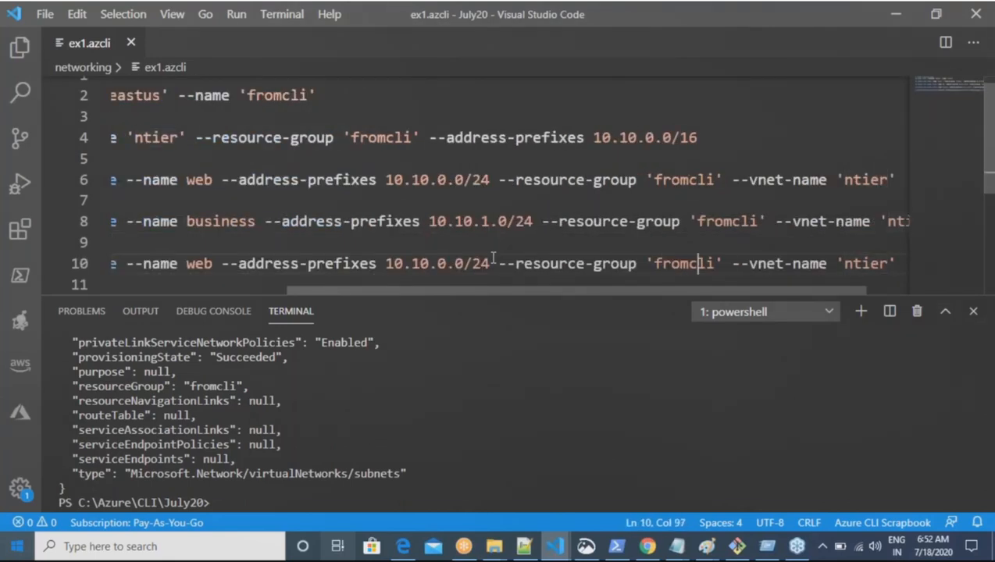
pyautogui.press('Left')
pyautogui.press('Left')
pyautogui.press('Left')
pyautogui.press('Left')
pyautogui.press('Left')
pyautogui.press('Left')
pyautogui.press('Left')
pyautogui.press('Left')
pyautogui.press('Left')
pyautogui.press('Left')
pyautogui.press('Left')
pyautogui.press('Left')
pyautogui.press('Left')
pyautogui.press('Left')
pyautogui.press('Left')
pyautogui.press('Left')
pyautogui.press('BackSpace')
pyautogui.write('2')
# Step: Change the subnet name in the line 10 command to db
pyautogui.press('Left')
pyautogui.press('Left')
pyautogui.press('Left')
pyautogui.press('Left')
pyautogui.press('Left')
pyautogui.press('Left')
pyautogui.press('Left')
pyautogui.press('Left')
pyautogui.press('Left')
pyautogui.press('Left')
pyautogui.press('Left')
pyautogui.press('Left')
pyautogui.press('Left')
pyautogui.press('Left')
pyautogui.press('Left')
pyautogui.press('Left')
pyautogui.press('Left')
pyautogui.press('Left')
pyautogui.press('Left')
pyautogui.press('Left')
pyautogui.press('Left')
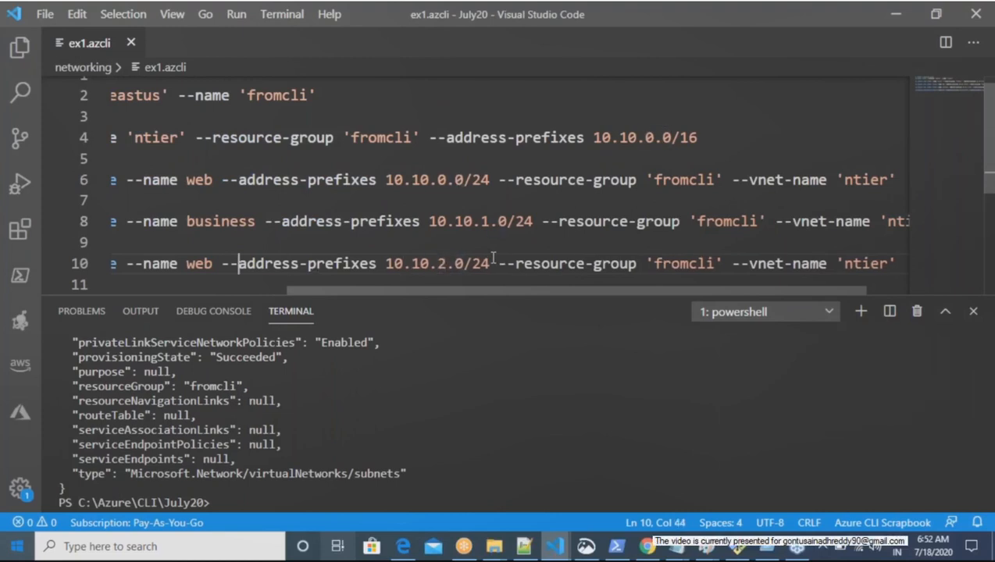
pyautogui.press('Right')
pyautogui.press('BackSpace')
pyautogui.press('BackSpace')
pyautogui.press('BackSpace')
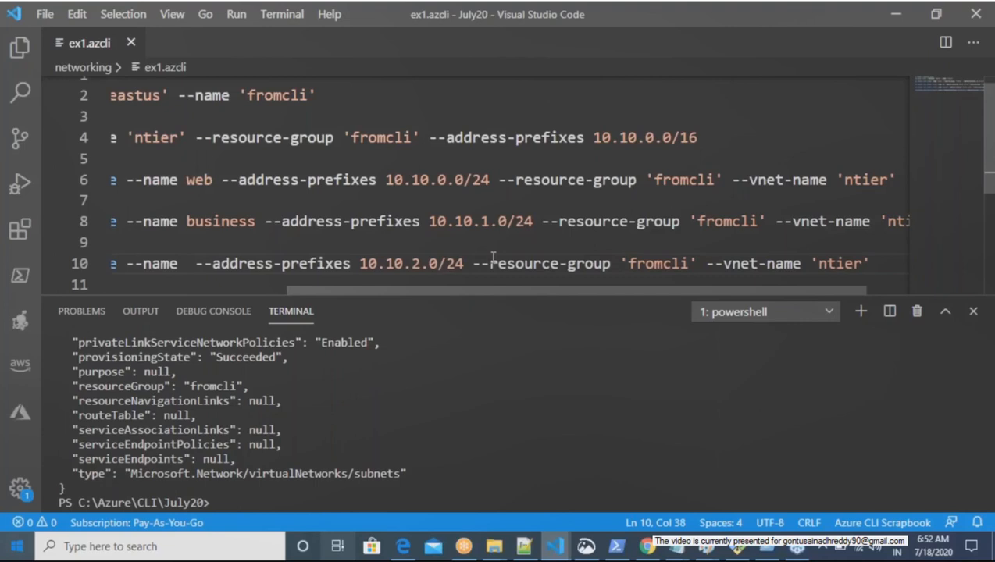
pyautogui.write('db')
pyautogui.press('End')
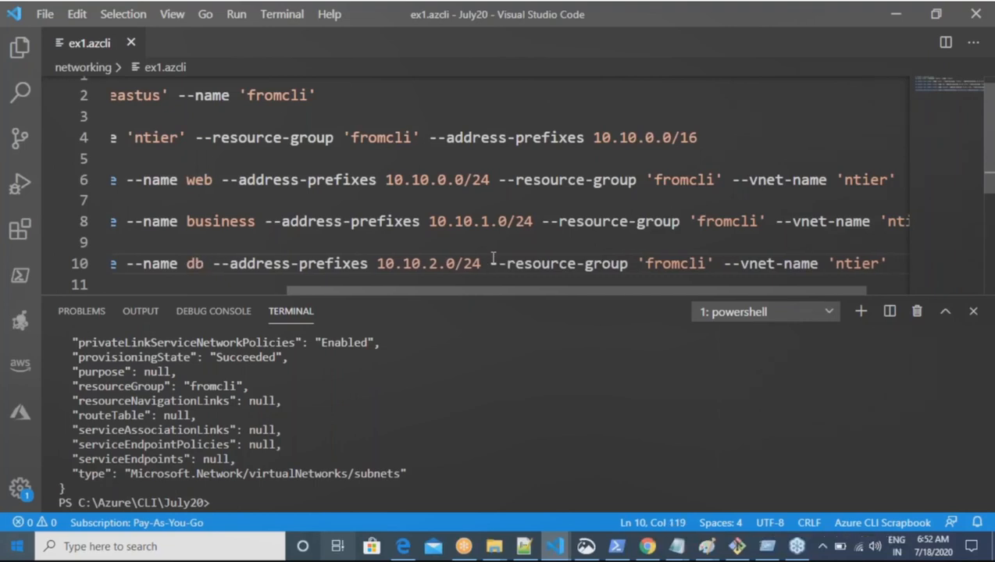
# Step: Paste one more copy of the web subnet create command on line 12
pyautogui.press('Return')
pyautogui.press('Return')
pyautogui.write("az network vnet subnet create --name web --address-prefixes 10.10.0.0/24 --resource-group 'fromcli' --vnet-name 'ntier'")
# Step: Change the address prefix in the line 12 subnet command to 10.10.3.0/24
pyautogui.press('Left')
pyautogui.press('Left')
pyautogui.press('Left')
pyautogui.press('Left')
pyautogui.press('Left')
pyautogui.press('Left')
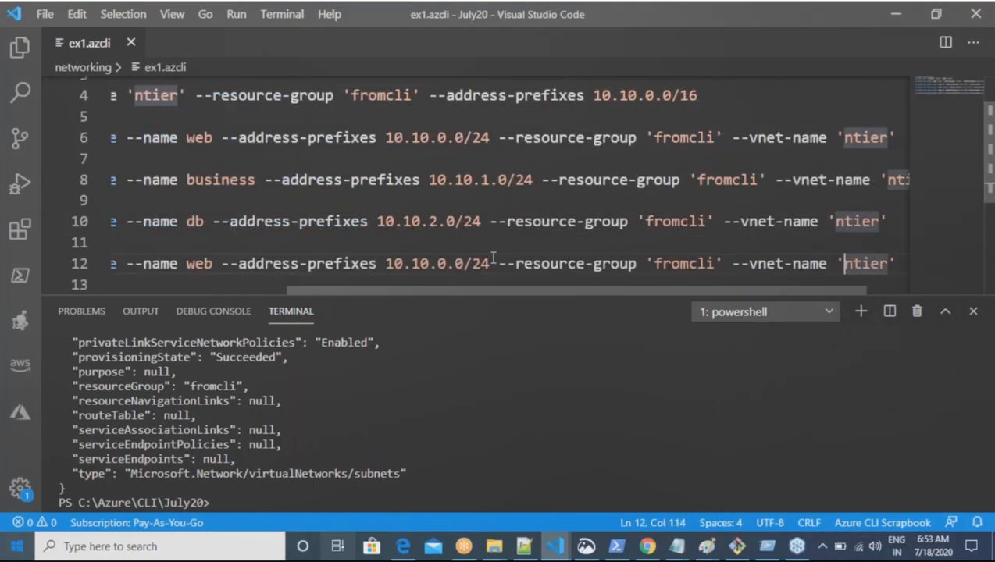
pyautogui.press('Left')
pyautogui.press('Left')
pyautogui.press('Left')
pyautogui.press('Left')
pyautogui.press('Left')
pyautogui.press('Left')
pyautogui.press('Left')
pyautogui.press('Left')
pyautogui.press('Left')
pyautogui.press('Left')
pyautogui.press('Left')
pyautogui.press('Left')
pyautogui.press('Left')
pyautogui.press('Left')
pyautogui.press('Left')
pyautogui.press('Left')
pyautogui.press('Left')
pyautogui.press('Left')
pyautogui.press('Left')
pyautogui.press('Left')
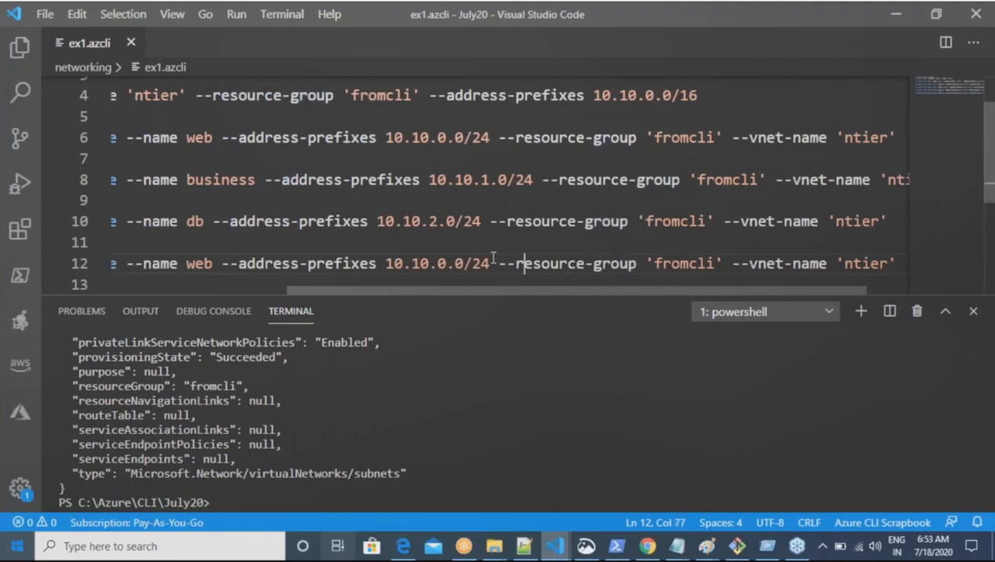
pyautogui.press('Left')
pyautogui.press('Left')
pyautogui.press('Left')
pyautogui.press('Left')
pyautogui.press('Left')
pyautogui.press('Left')
pyautogui.press('Left')
pyautogui.press('Left')
pyautogui.press('Left')
pyautogui.press('BackSpace')
pyautogui.write('3')
# Step: Change the subnet name in the line 12 command to management
pyautogui.press('Left')
pyautogui.press('Left')
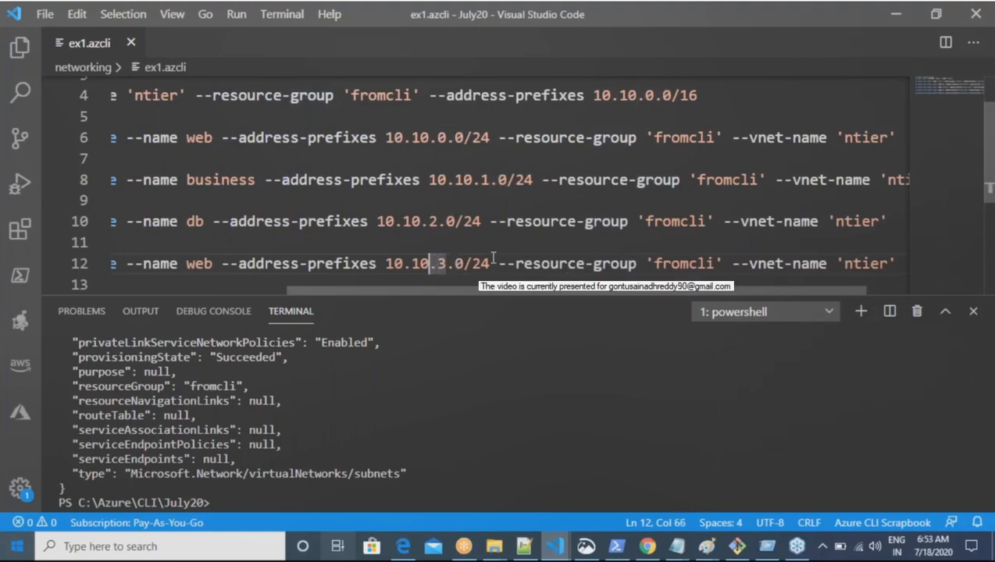
pyautogui.press('Left')
pyautogui.press('Left')
pyautogui.press('Left')
pyautogui.press('Left')
pyautogui.press('Left')
pyautogui.press('Left')
pyautogui.press('Left')
pyautogui.press('Left')
pyautogui.press('Left')
pyautogui.press('Left')
pyautogui.press('Left')
pyautogui.press('Left')
pyautogui.press('Left')
pyautogui.press('Left')
pyautogui.press('Left')
pyautogui.press('Left')
pyautogui.press('Left')
pyautogui.press('Left')
pyautogui.press('Left')
pyautogui.press('Left')
pyautogui.press('BackSpace')
pyautogui.press('BackSpace')
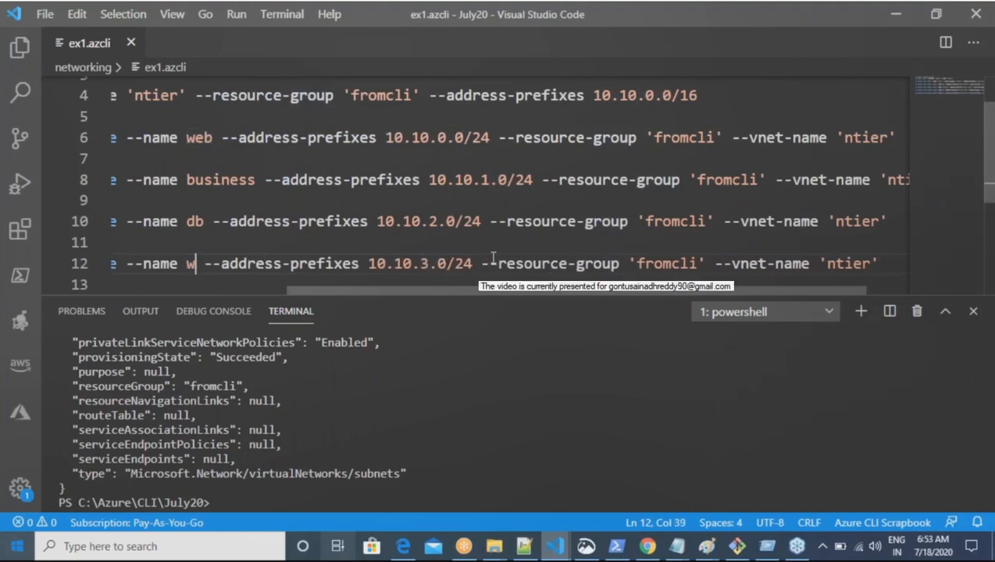
pyautogui.press('BackSpace')
pyautogui.write('manag')
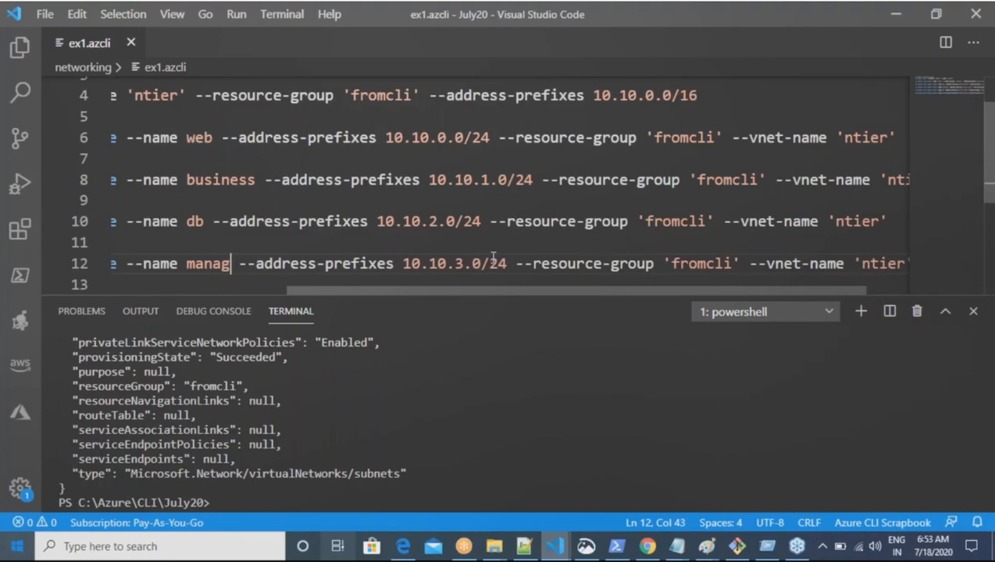
pyautogui.write('ement')
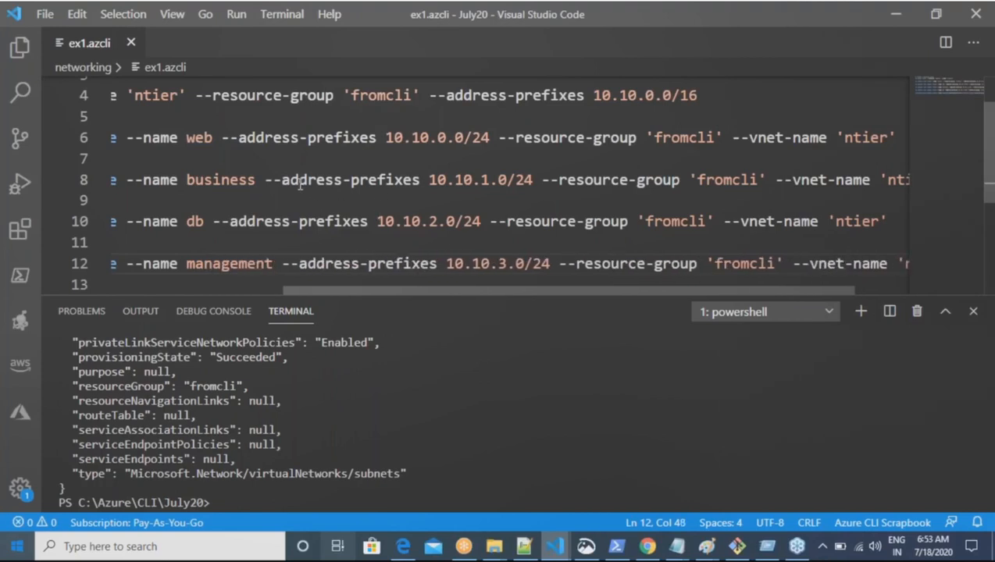
# Step: Run the business, db and management subnet create commands on lines 8 to 12 in the terminal
pyautogui.click(299, 183)
pyautogui.press('Home')
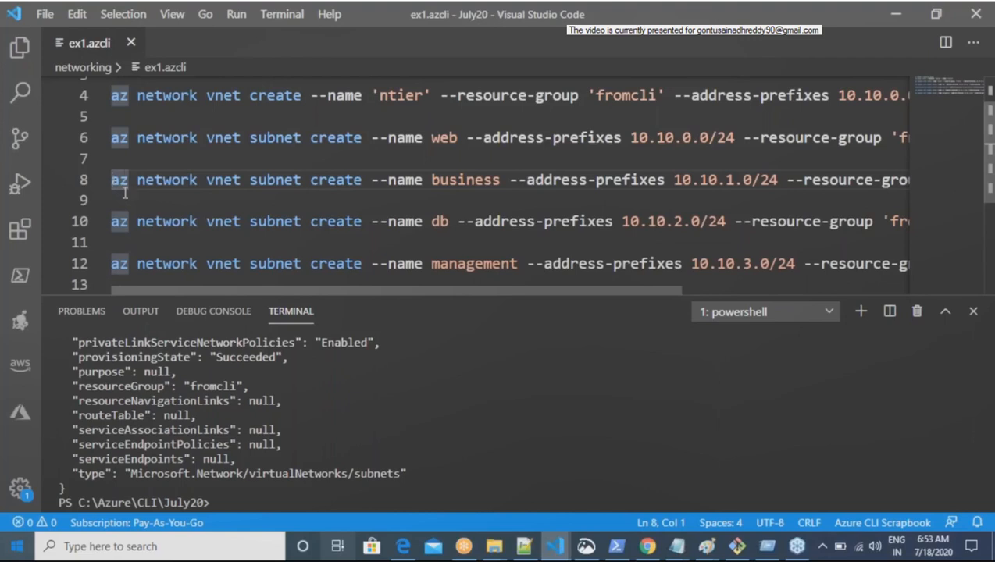
pyautogui.moveTo(124, 193); pyautogui.dragTo(123, 269)
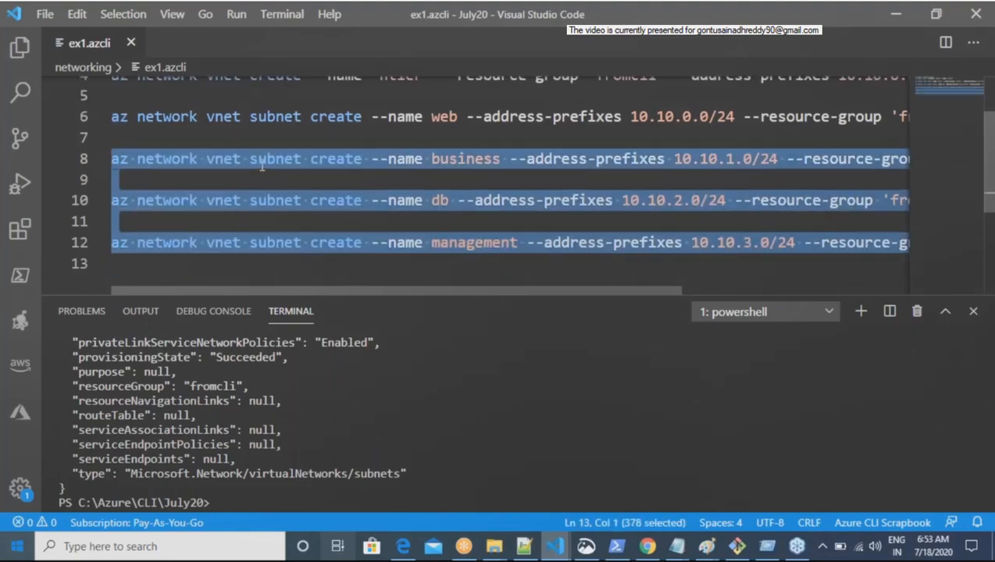
pyautogui.rightClick(262, 166)
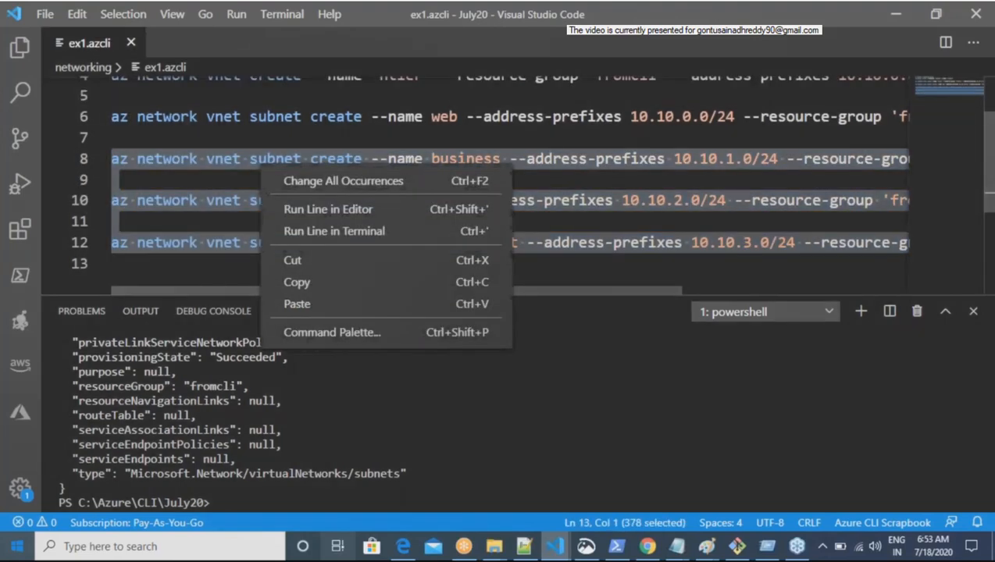
pyautogui.click(334, 233)
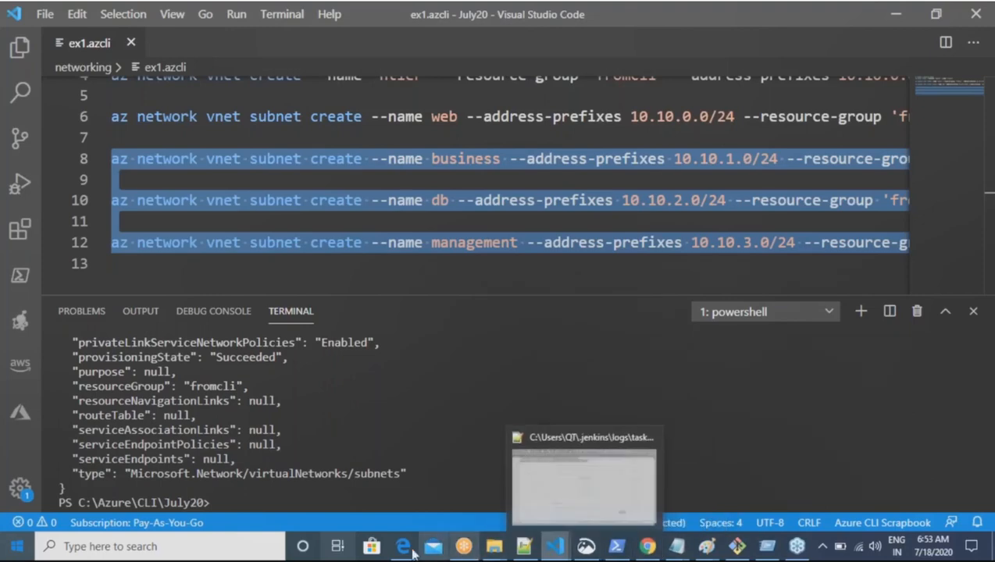
# Step: Switch to the Azure portal in Edge and refresh the ntier virtual network's subnet list
pyautogui.click(403, 546)
pyautogui.click(390, 163)
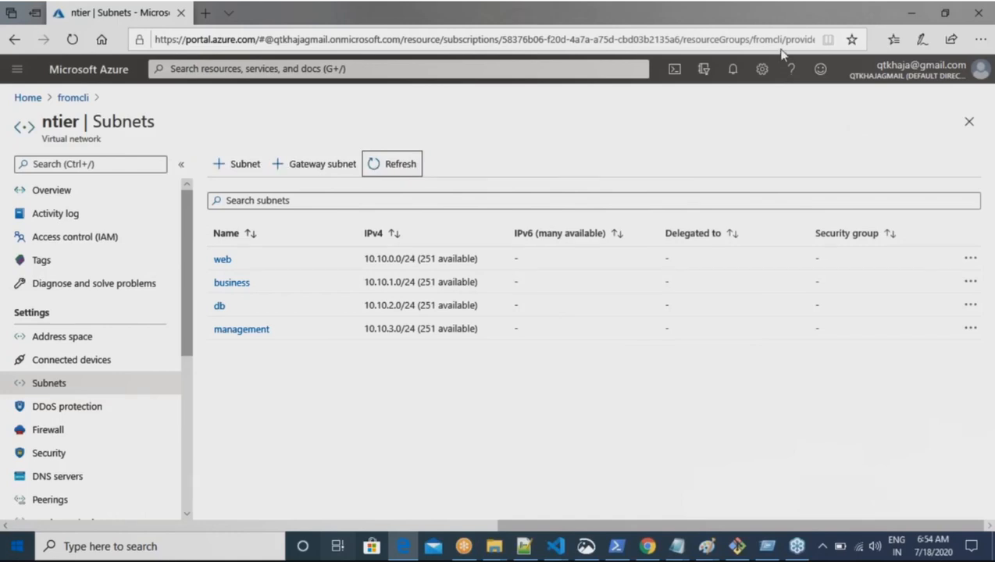
# Step: Switch back to ex1.azcli in Visual Studio Code, review the commands and add a blank line 14 at the end
pyautogui.moveTo(556, 552)
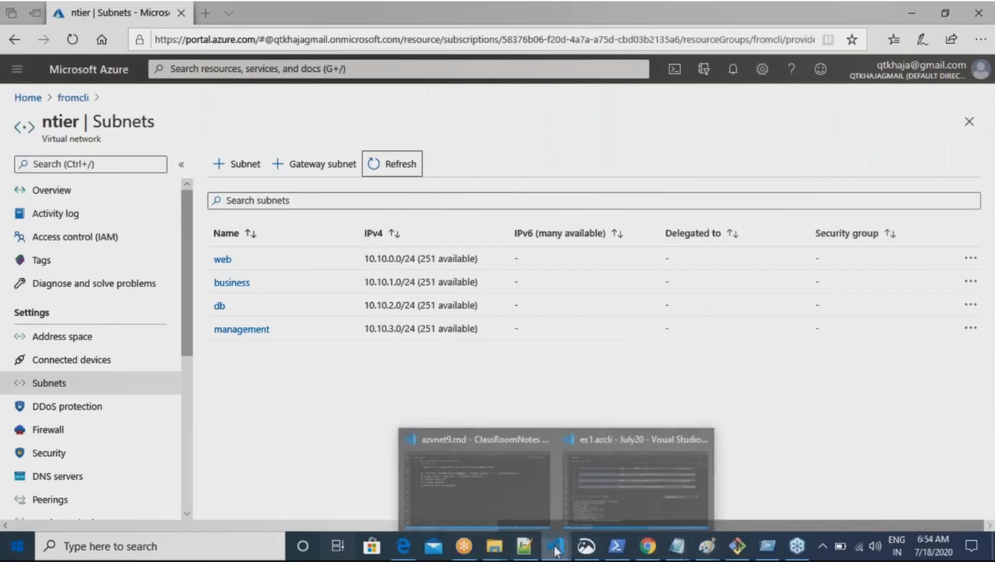
pyautogui.click(672, 485)
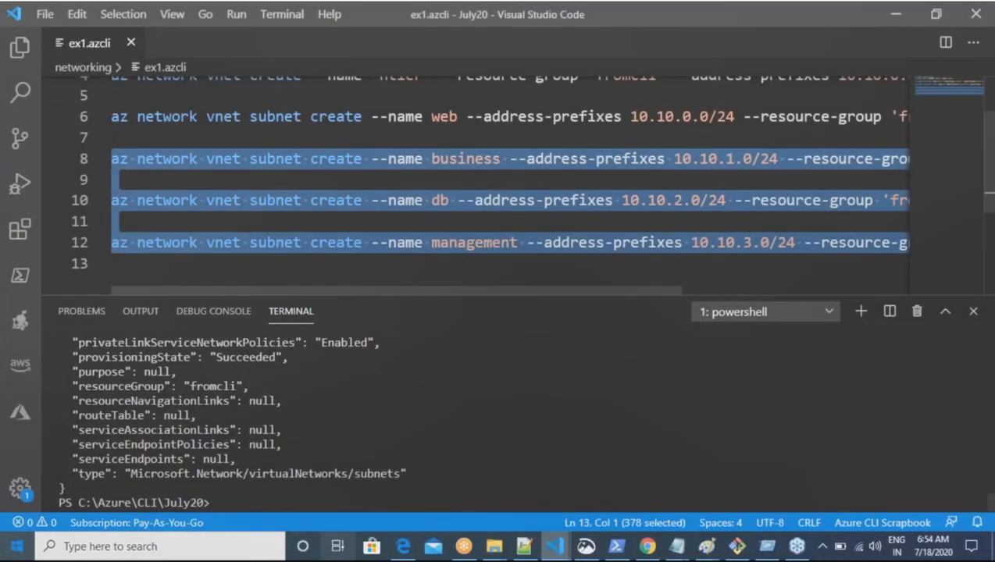
pyautogui.scroll(2, 435, 209)
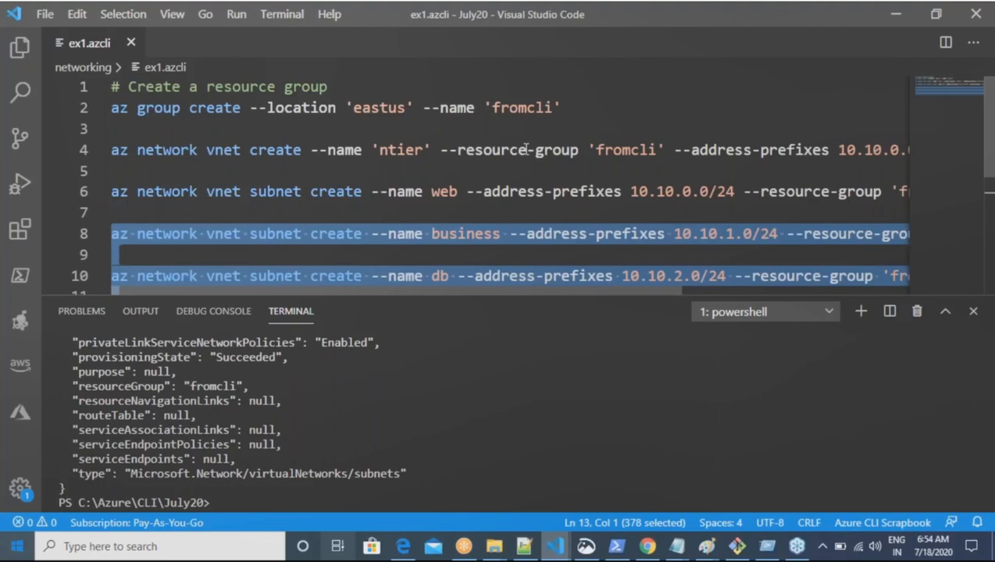
pyautogui.scroll(-3, 291, 189)
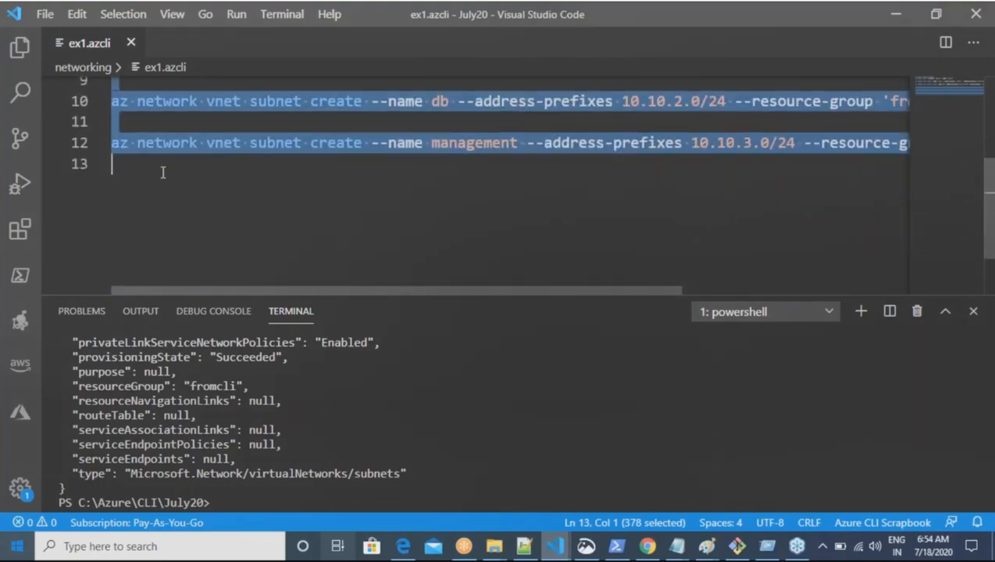
pyautogui.click(278, 189)
pyautogui.press('Return')
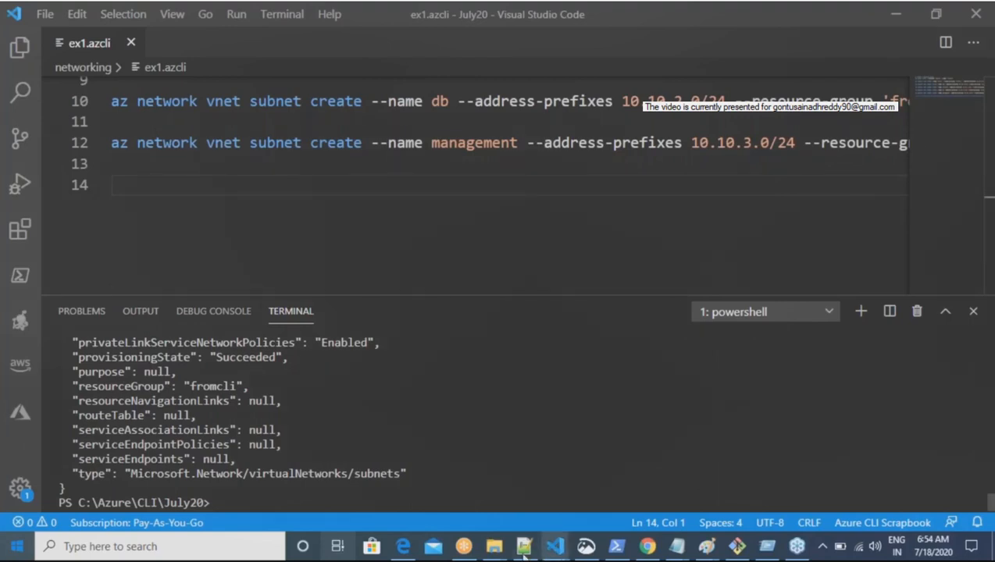
# Step: Switch to the Azure portal in Edge and open the qtweb_group resource group from the resource groups list
pyautogui.click(411, 549)
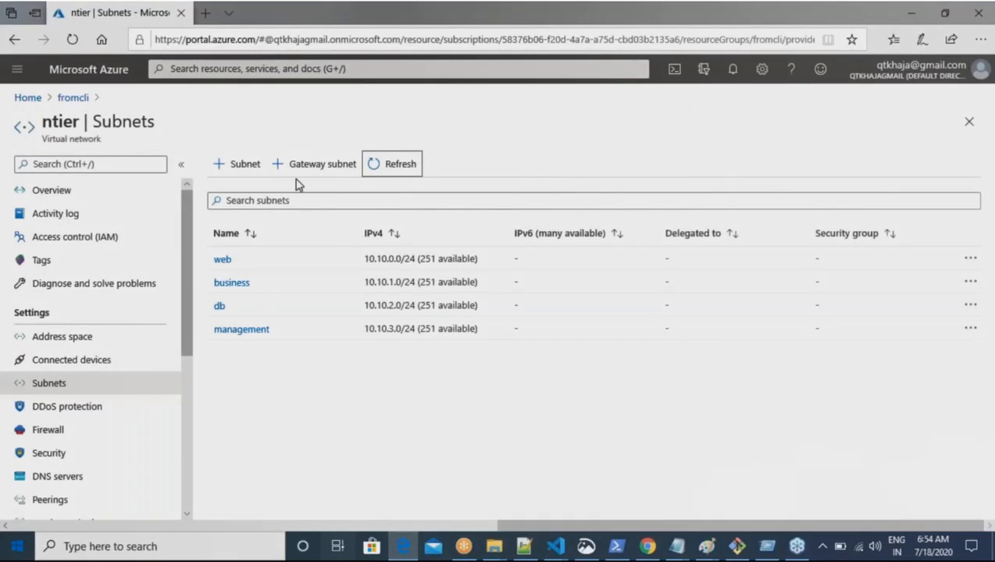
pyautogui.click(28, 97)
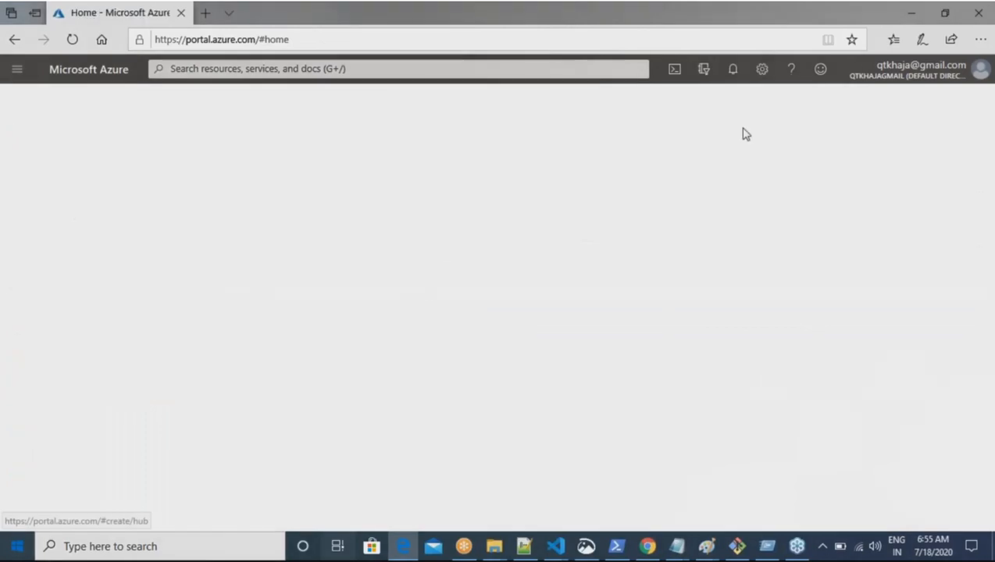
pyautogui.click(241, 162)
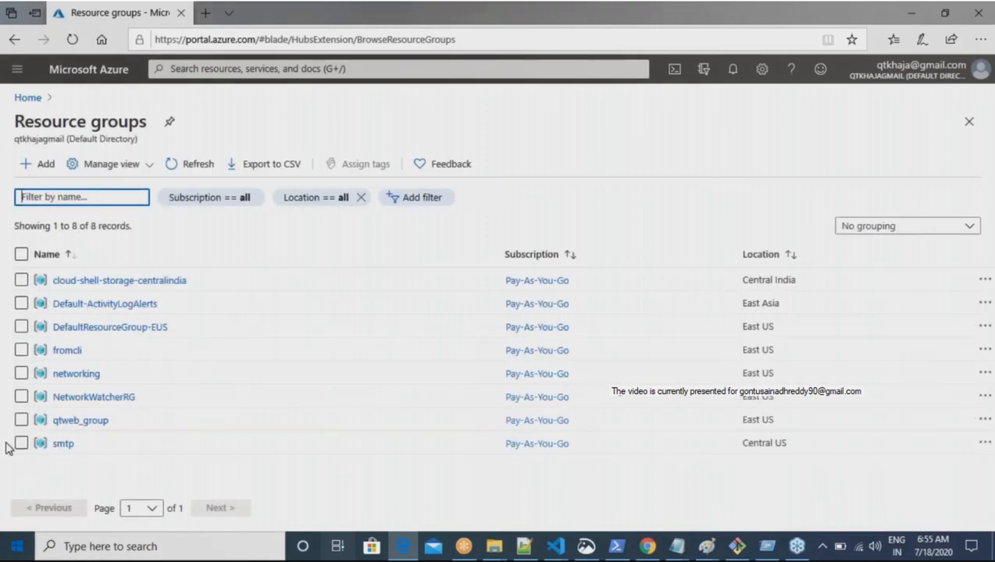
pyautogui.click(21, 420)
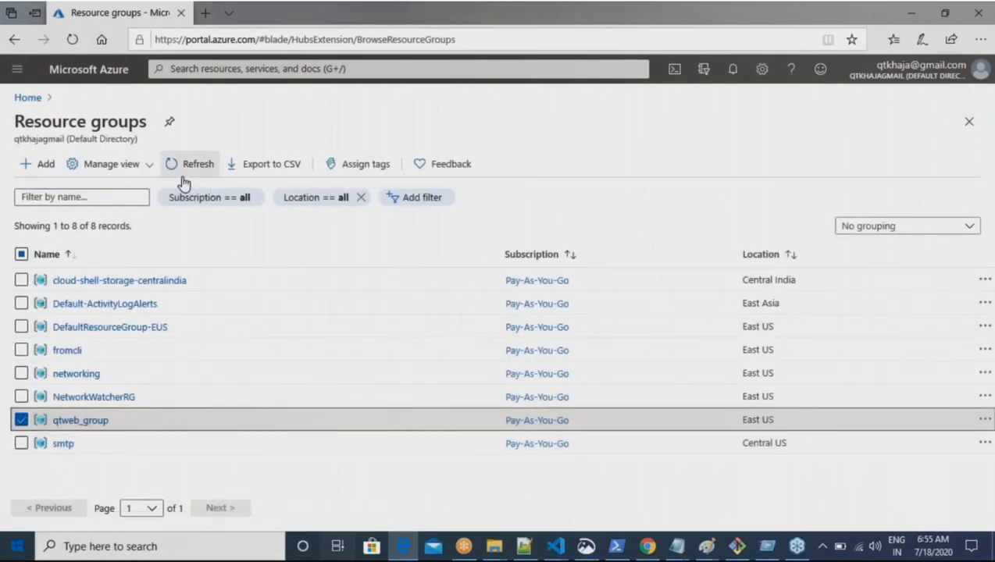
pyautogui.click(86, 422)
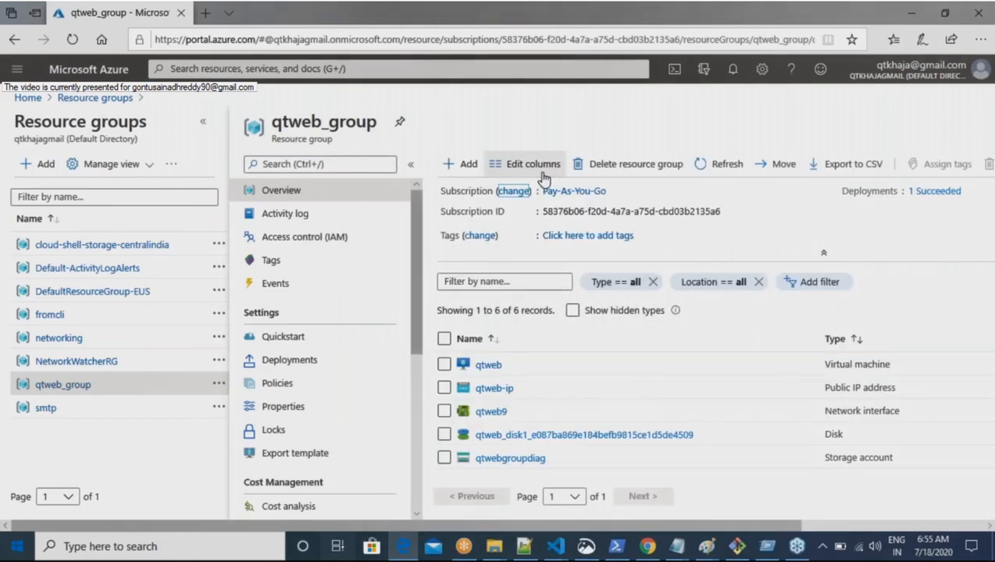
# Step: Delete the qtweb_group resource group, entering its name qtweb_group as confirmation
pyautogui.click(660, 165)
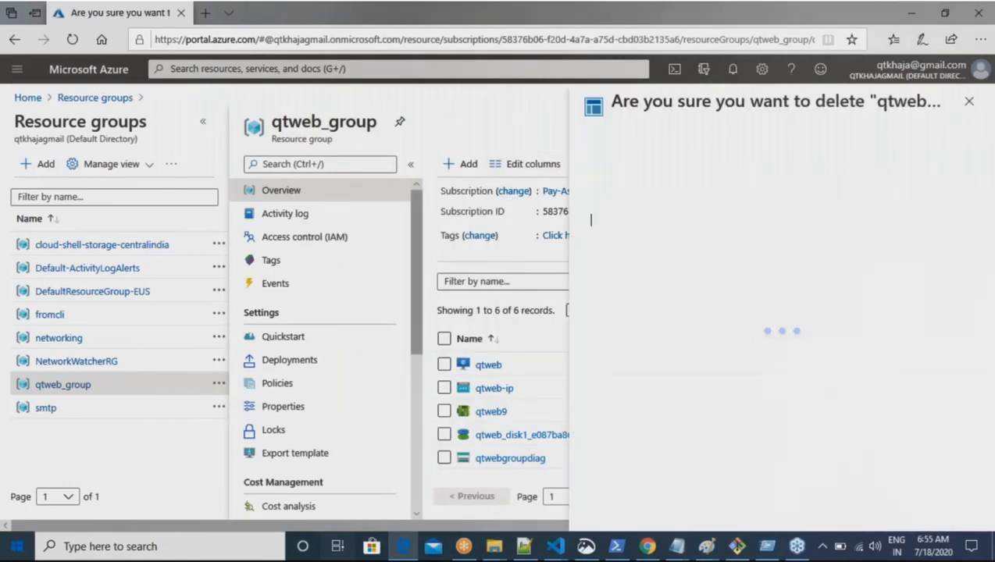
pyautogui.write('qt')
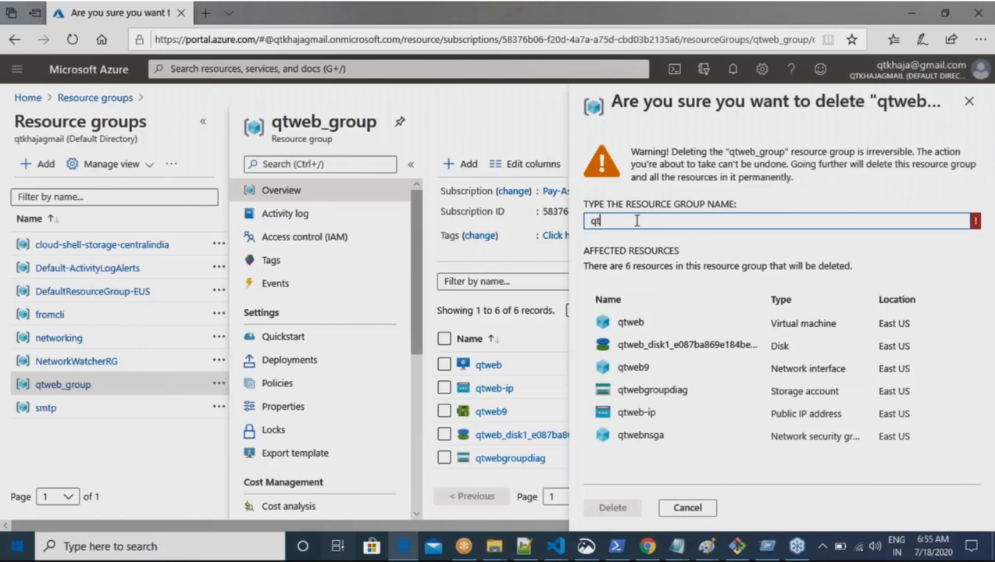
pyautogui.write('web_')
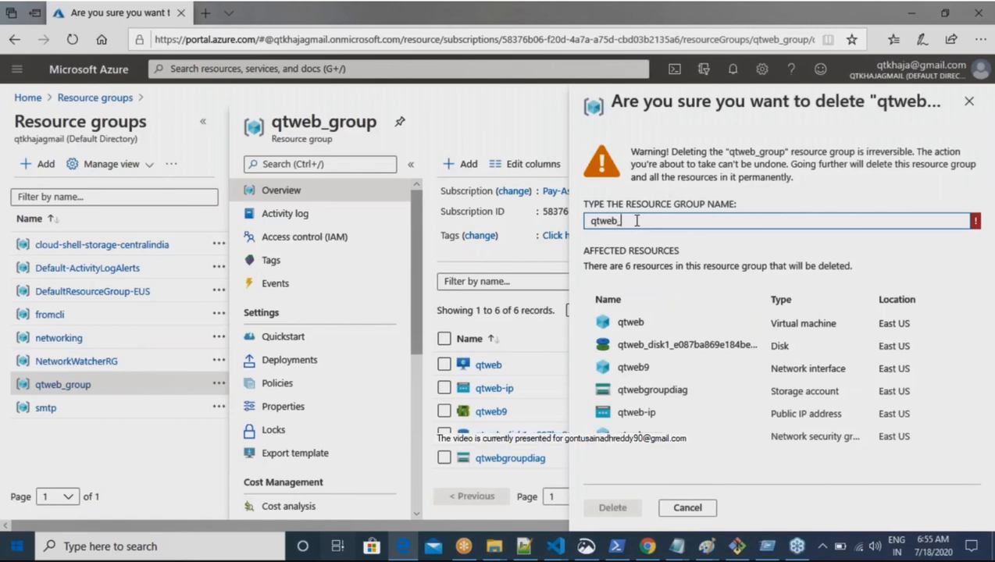
pyautogui.write('group')
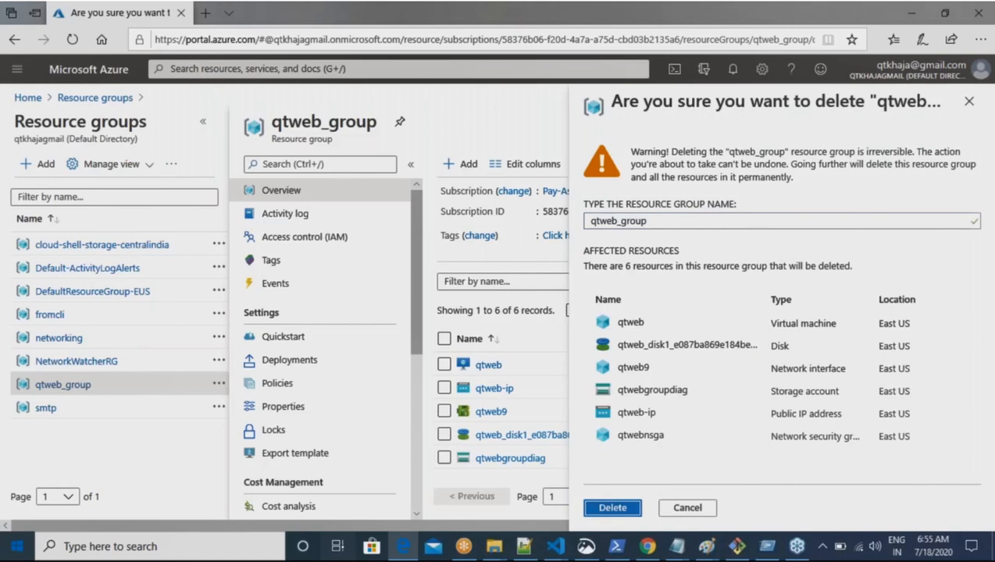
pyautogui.click(613, 507)
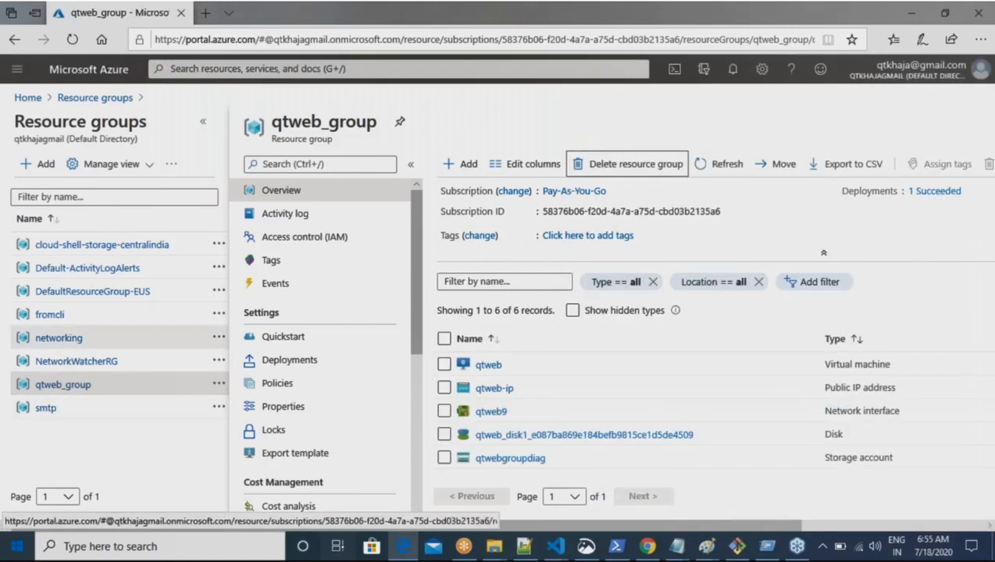
# Step: Delete the networking resource group, entering its name networking as confirmation
pyautogui.click(58, 337)
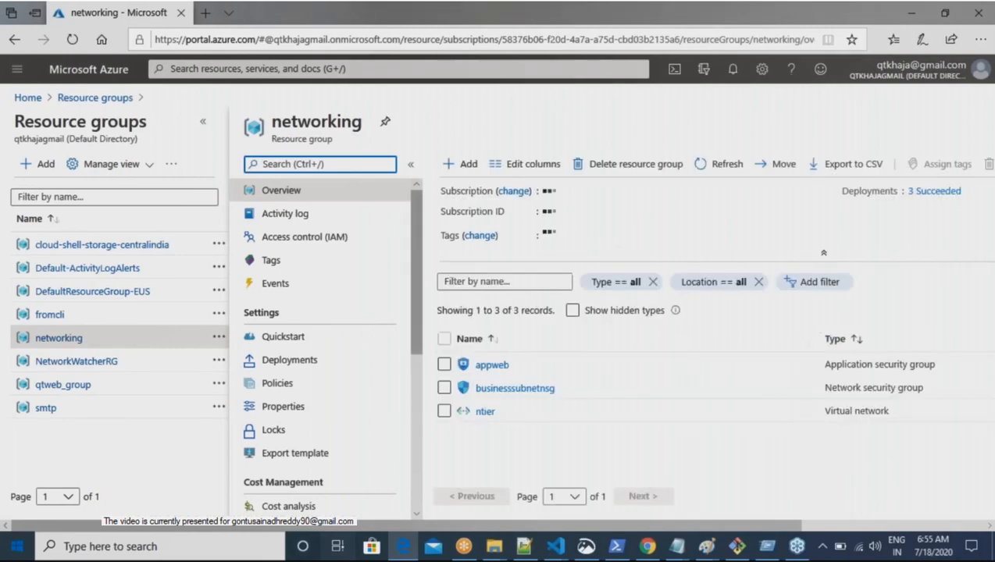
pyautogui.click(648, 166)
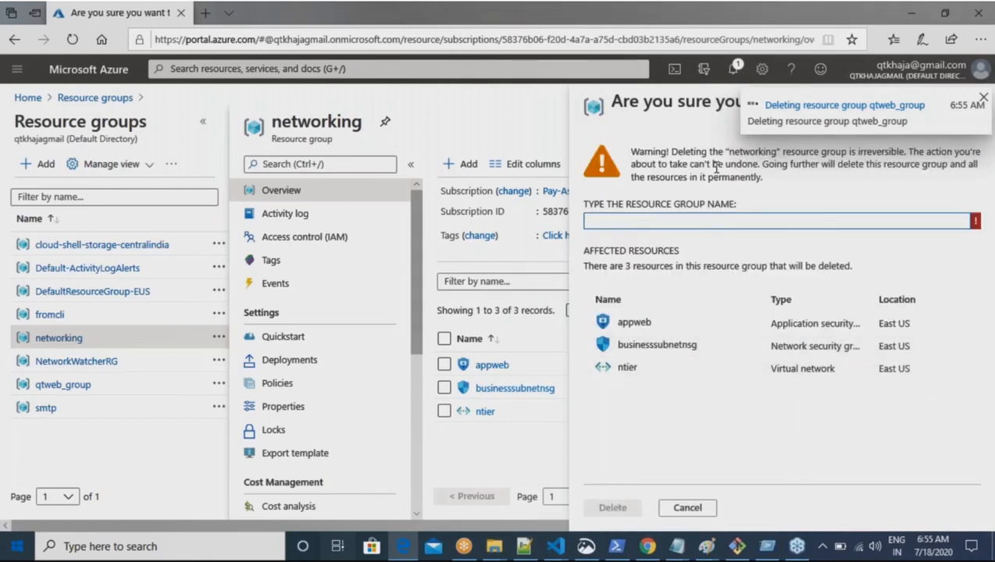
pyautogui.doubleClick(771, 152)
pyautogui.hotkey('ctrl', 'c')
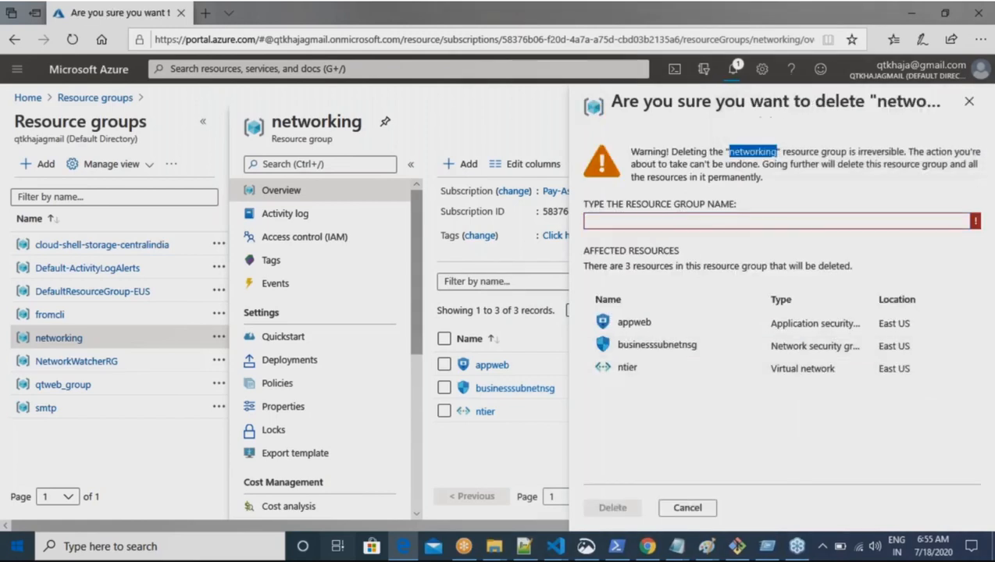
pyautogui.click(618, 219)
pyautogui.hotkey('ctrl', 'v')
pyautogui.click(612, 508)
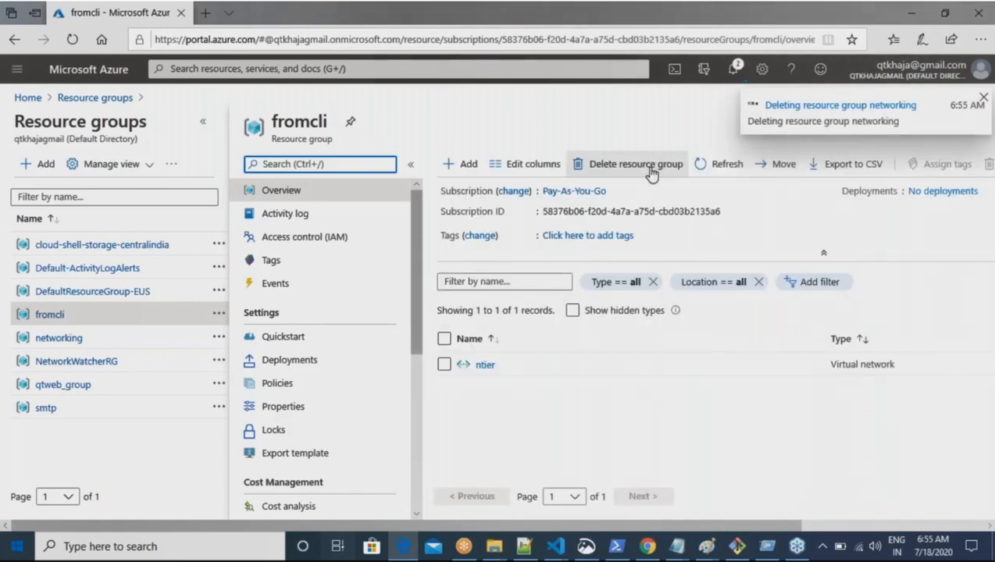
# Step: Delete the fromcli resource group, entering its name fromcli as confirmation
pyautogui.click(650, 169)
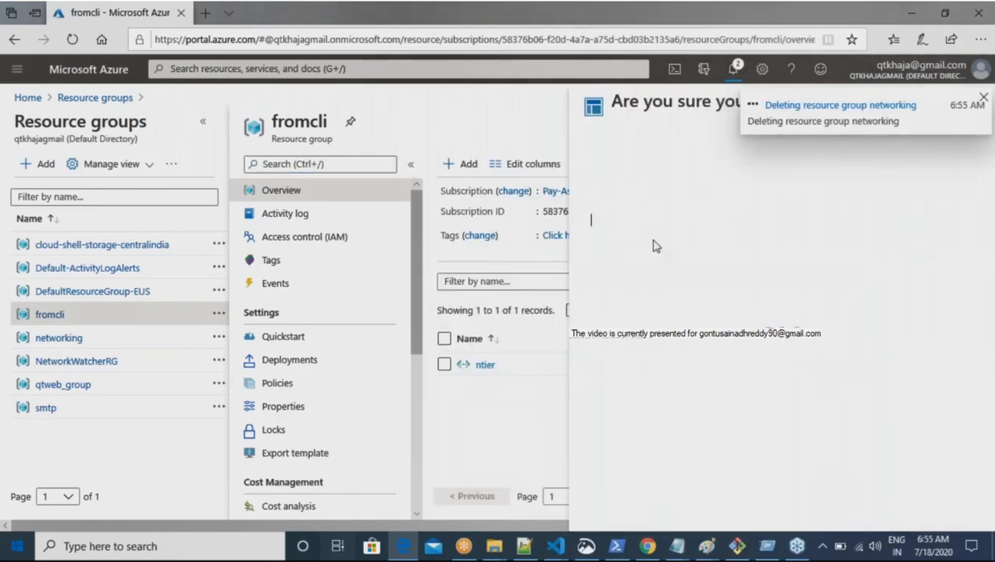
pyautogui.write('fromcli')
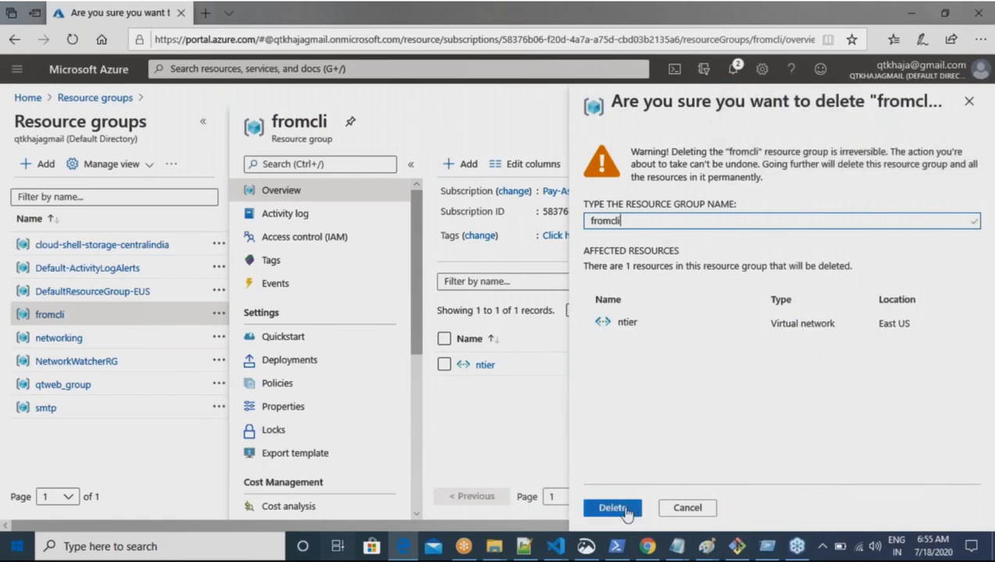
pyautogui.click(612, 507)
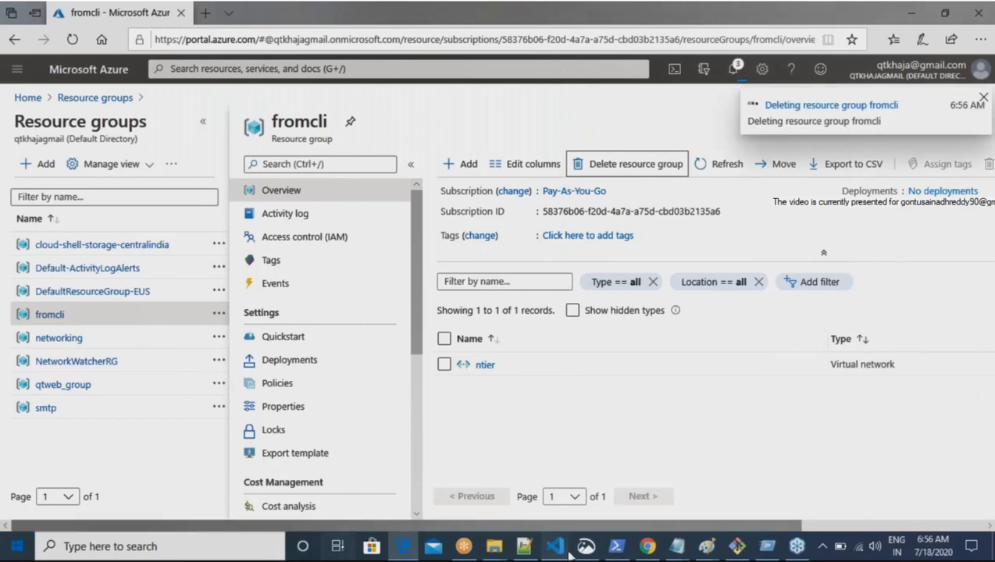
# Step: Switch to ex1.azcli in Visual Studio Code and enlarge the editor area down to line 14 to review the commands
pyautogui.moveTo(569, 553)
pyautogui.click(679, 410)
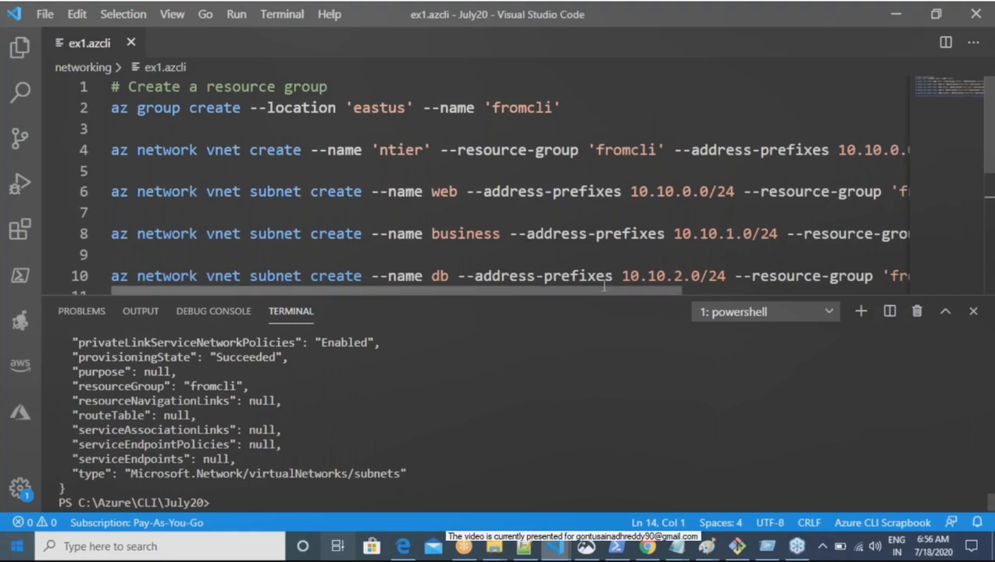
pyautogui.moveTo(602, 295); pyautogui.dragTo(616, 373)
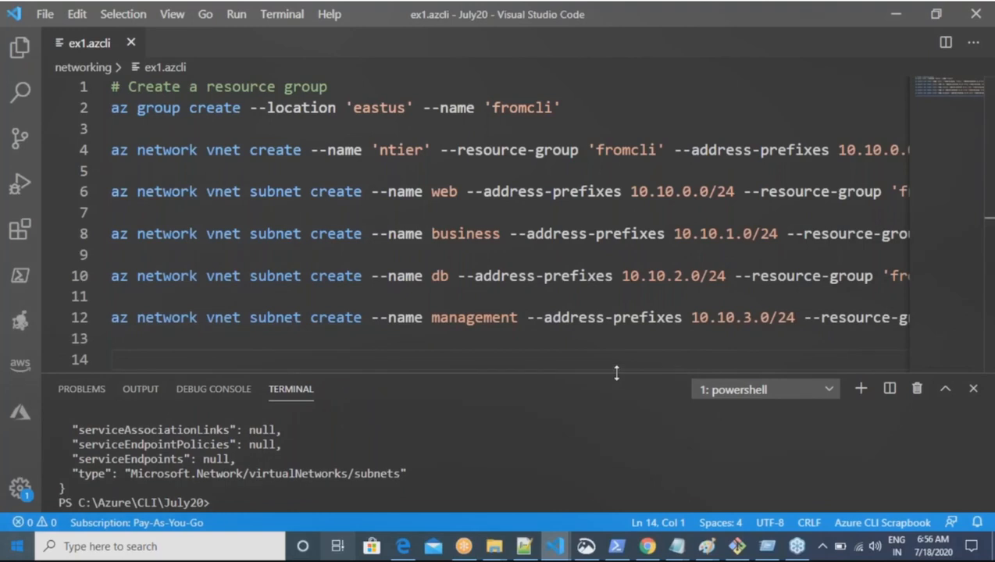
# Step: Switch to the Azure portal in Edge, go to its home page and check the notifications for the resource group deletions
pyautogui.hotkey('alt', 'Tab')
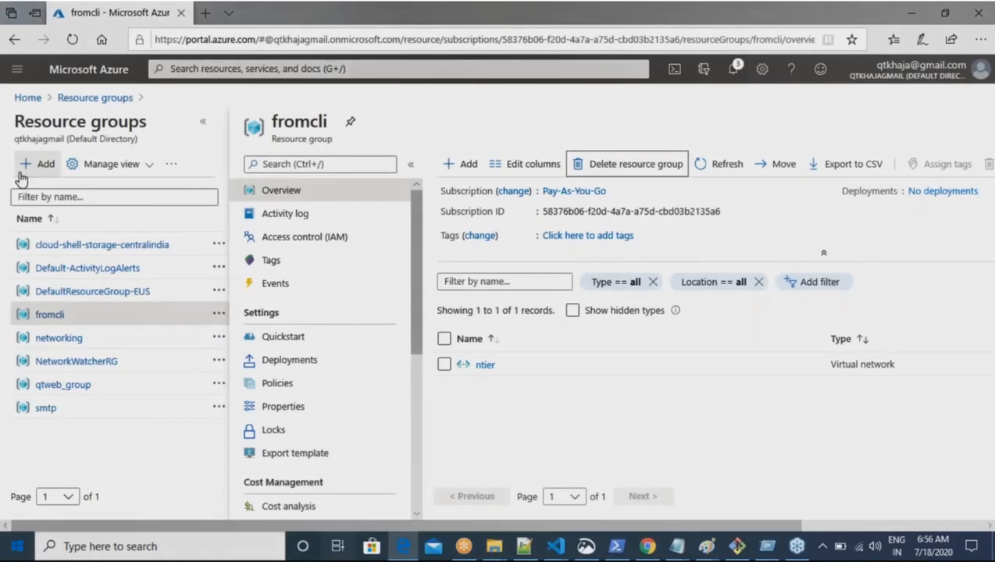
pyautogui.click(28, 97)
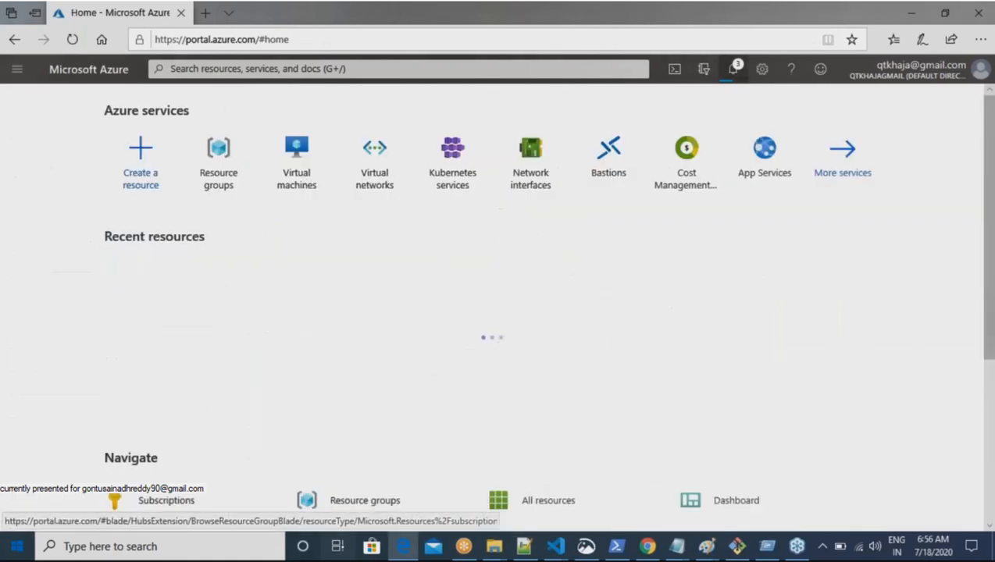
pyautogui.click(735, 71)
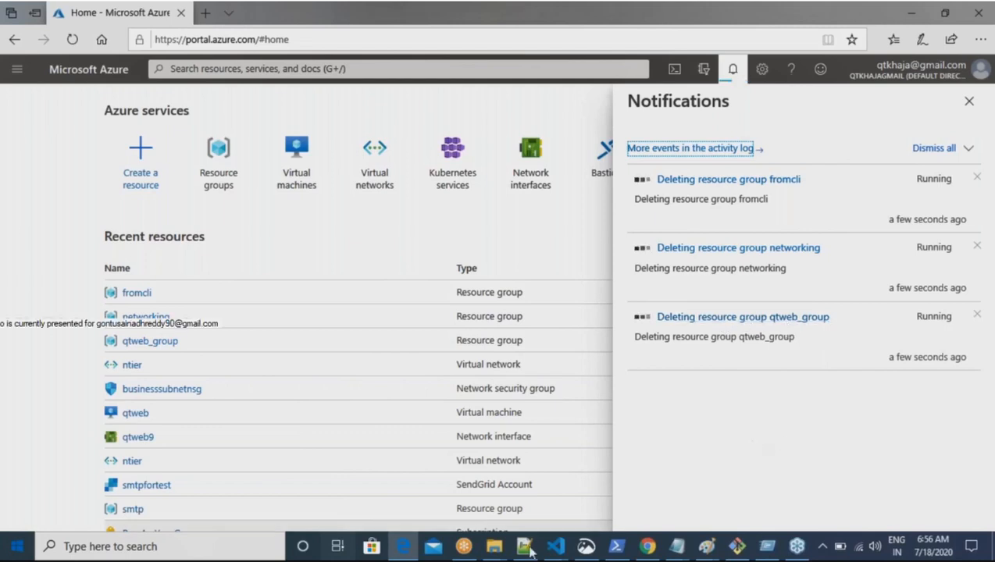
# Step: Switch to ex1.azcli in Visual Studio Code and replace every occurrence of fromcli with fromcliagain
pyautogui.moveTo(554, 546)
pyautogui.click(654, 502)
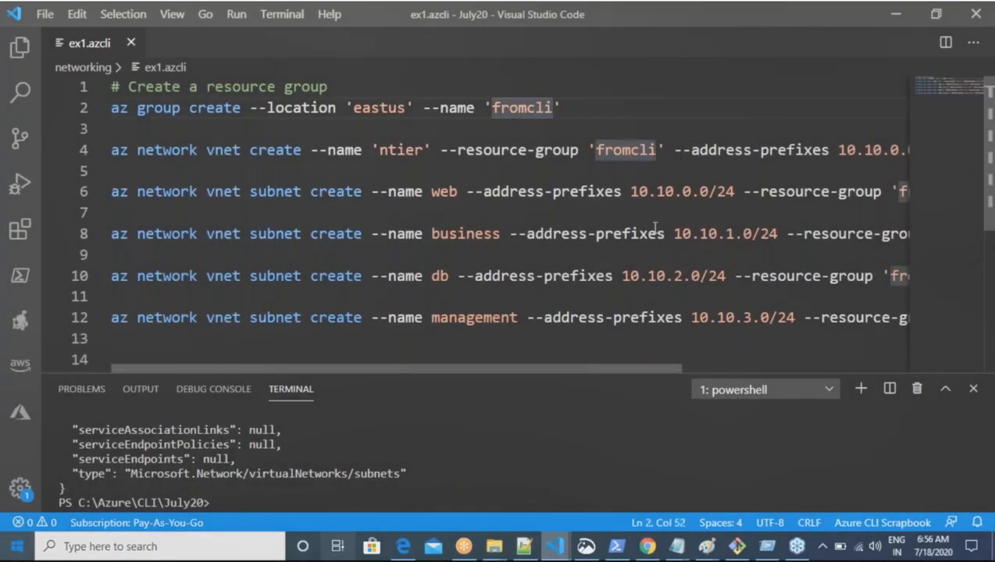
pyautogui.click(508, 108)
pyautogui.doubleClick(512, 108)
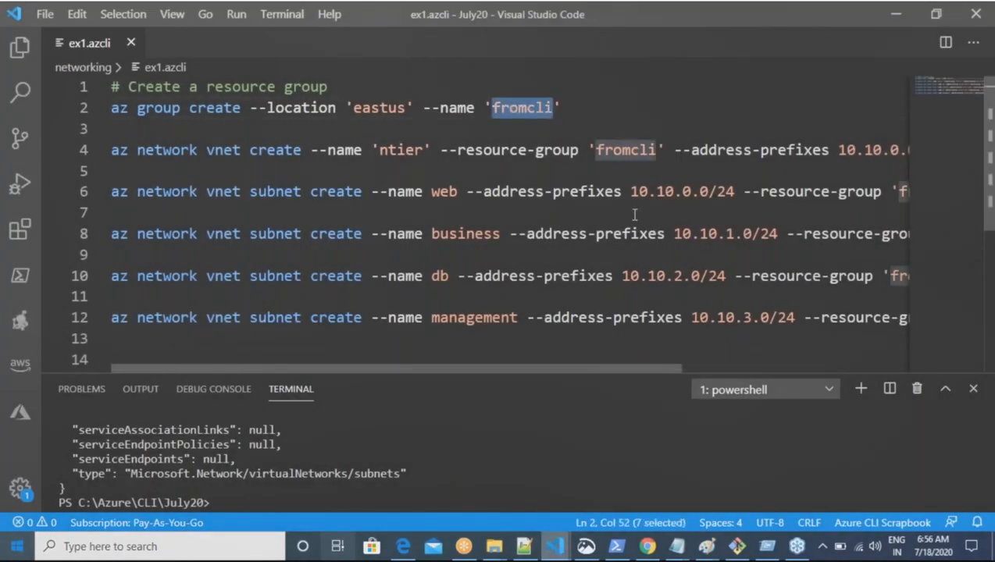
pyautogui.hotkey('ctrl', 'h')
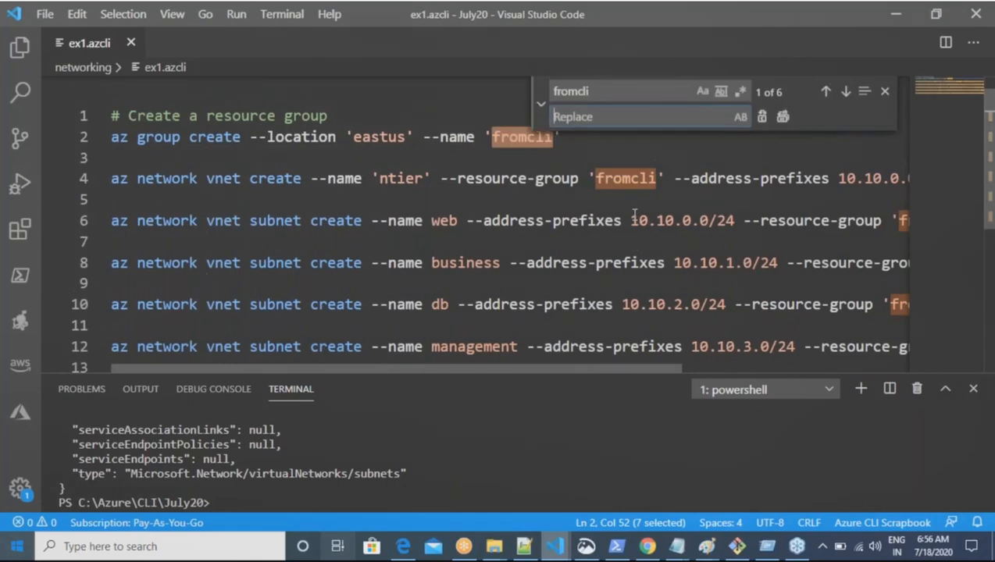
pyautogui.write('fromcli')
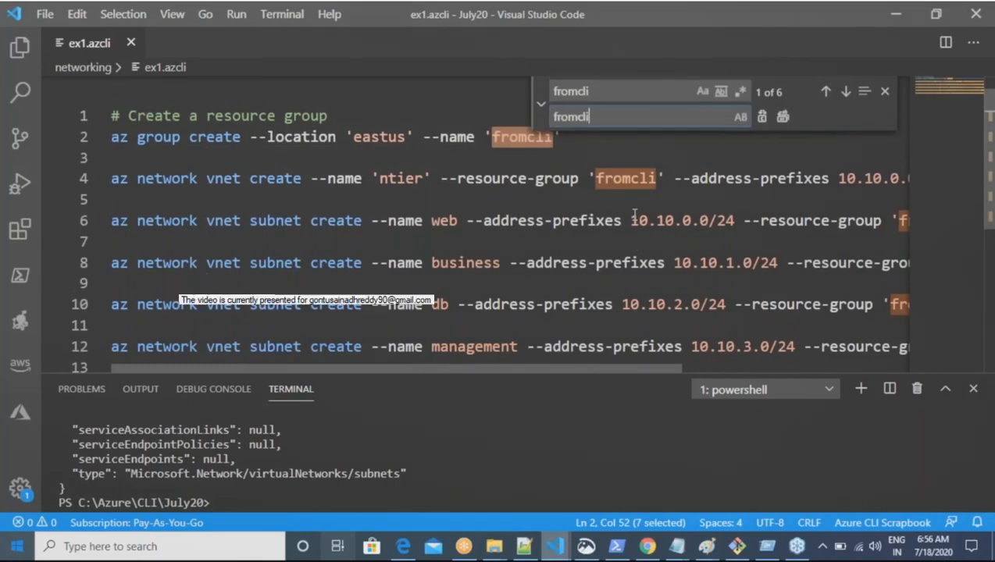
pyautogui.write('again')
pyautogui.click(783, 118)
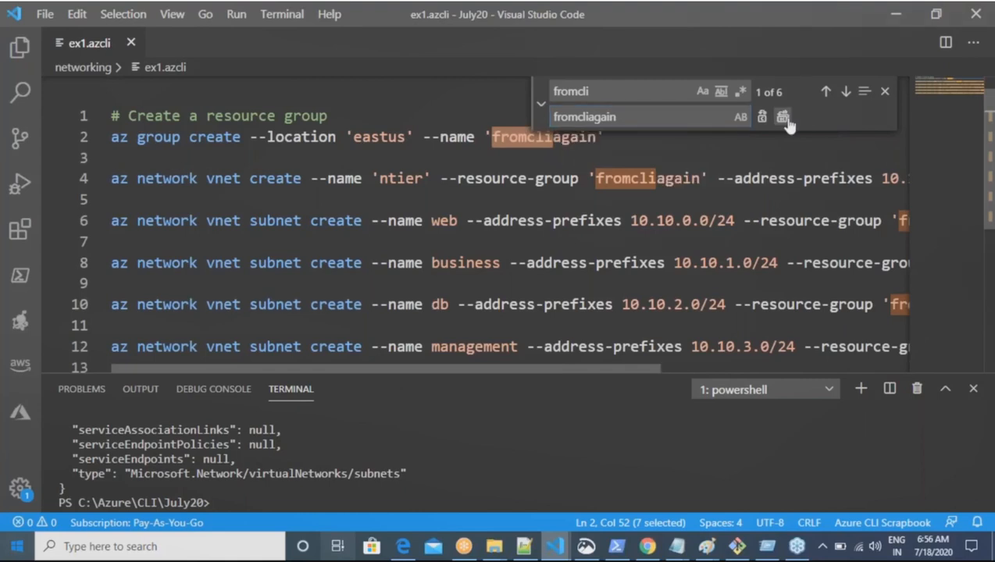
pyautogui.press('Escape')
pyautogui.click(480, 246)
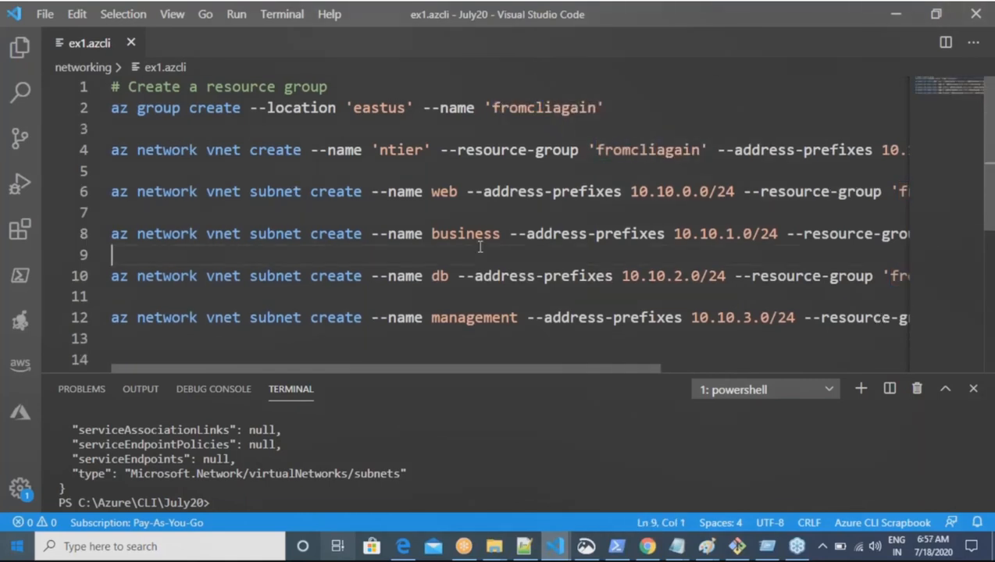
# Step: Enlarge the terminal area and run all the commands of ex1.azcli in the terminal
pyautogui.hotkey('ctrl', 'a')
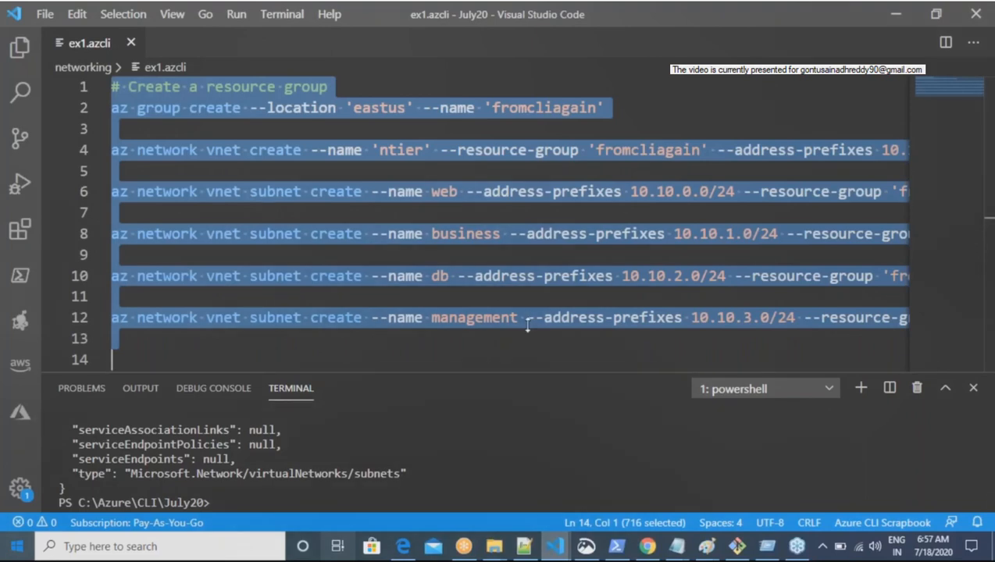
pyautogui.moveTo(527, 375); pyautogui.dragTo(527, 281)
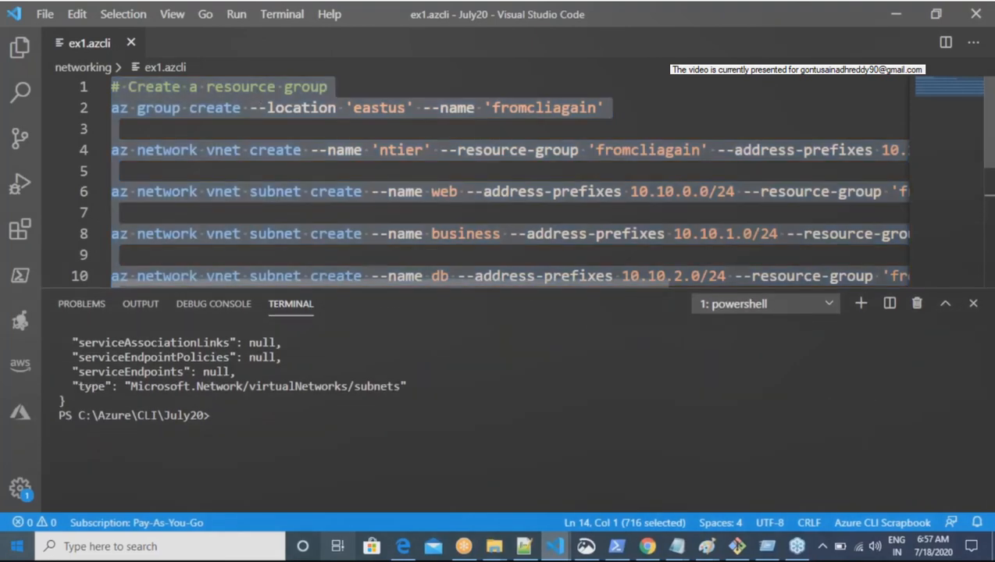
pyautogui.rightClick(257, 100)
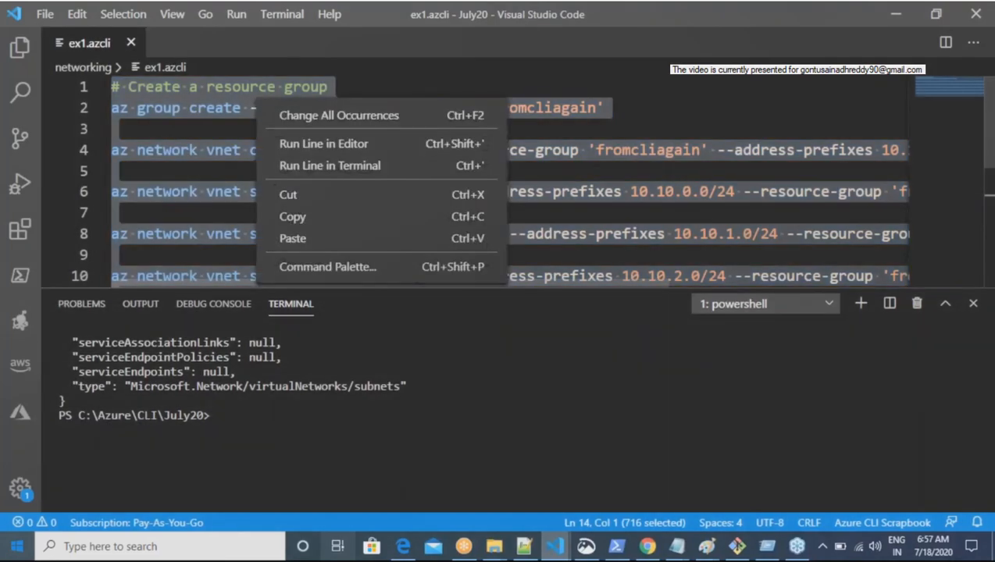
pyautogui.click(347, 167)
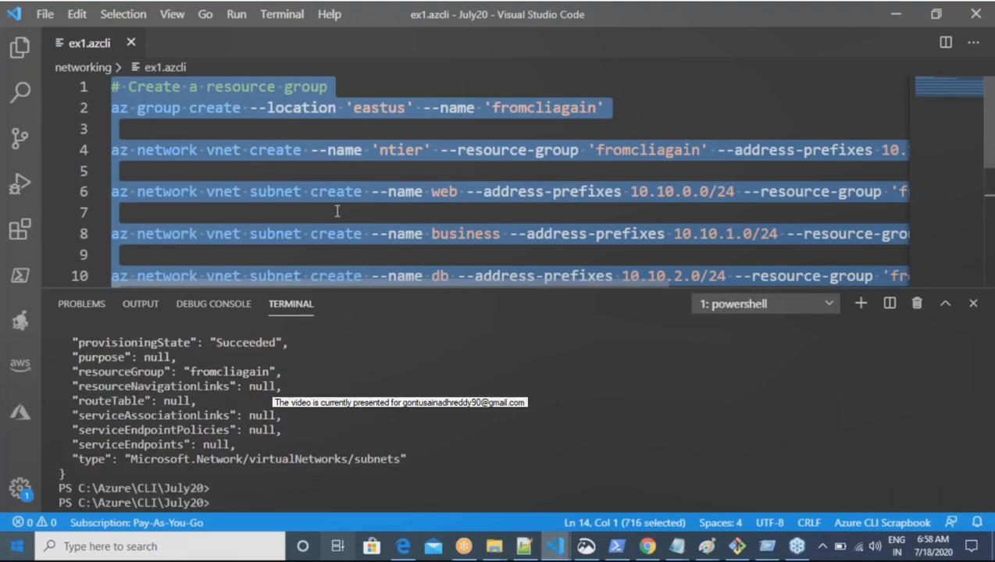
# Step: Switch to the Azure portal in Edge, view the notifications and open the resource groups list
pyautogui.click(405, 548)
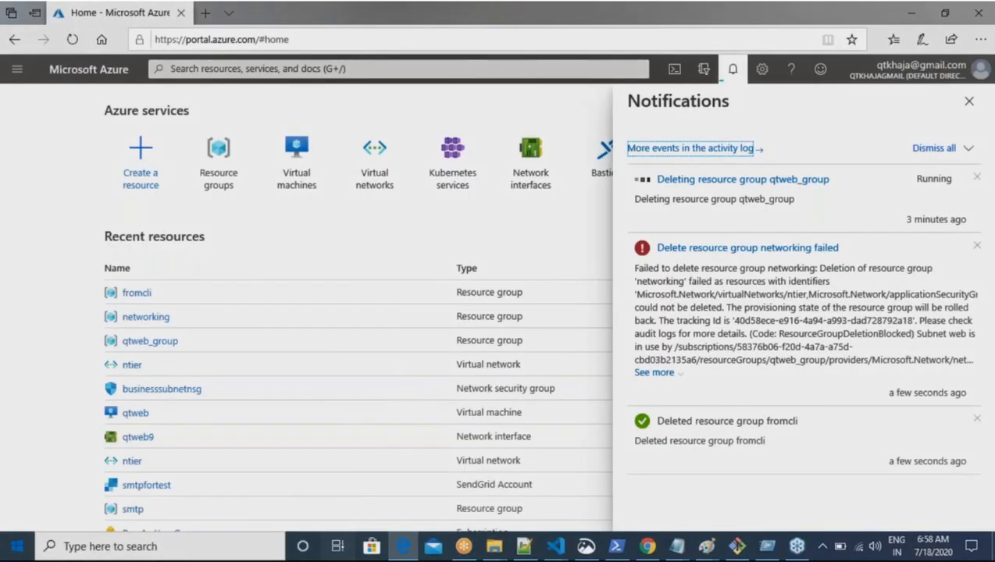
pyautogui.click(220, 168)
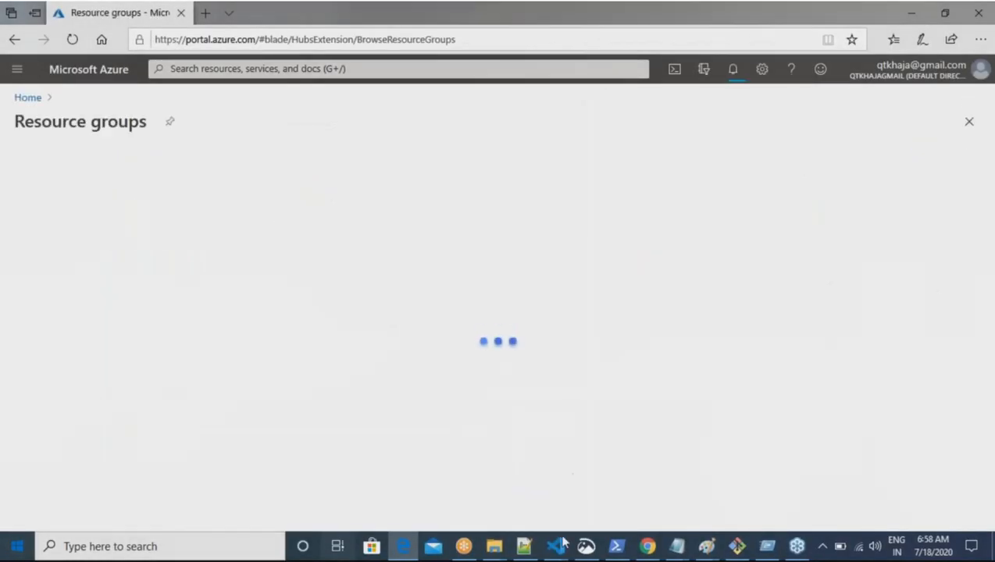
# Step: Switch to azvnet9.md in Visual Studio Code and add the bullet "Now lets write commands to create vnet with four subnets" on line 10
pyautogui.moveTo(555, 546)
pyautogui.click(506, 509)
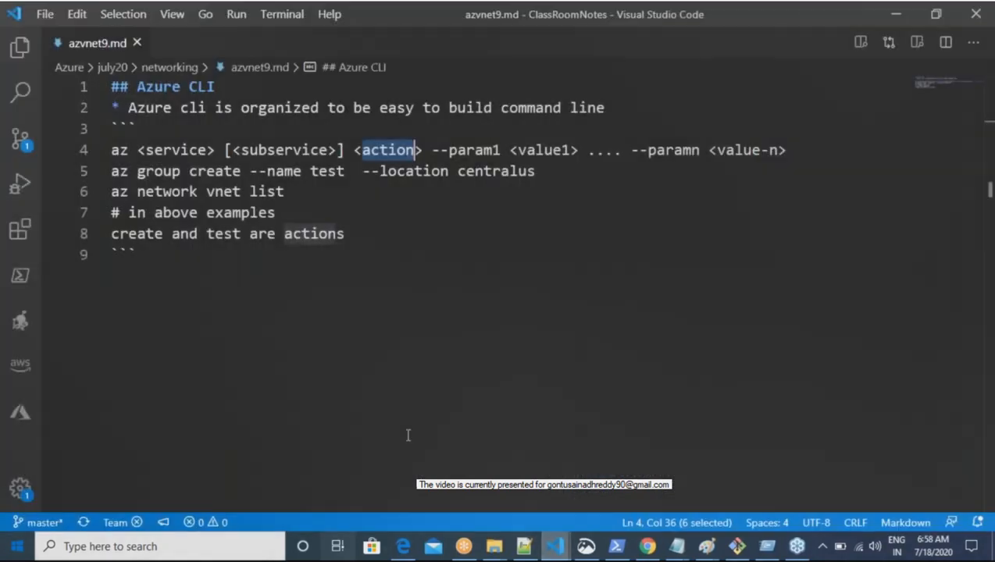
pyautogui.click(223, 262)
pyautogui.press('Return')
pyautogui.write('* ')
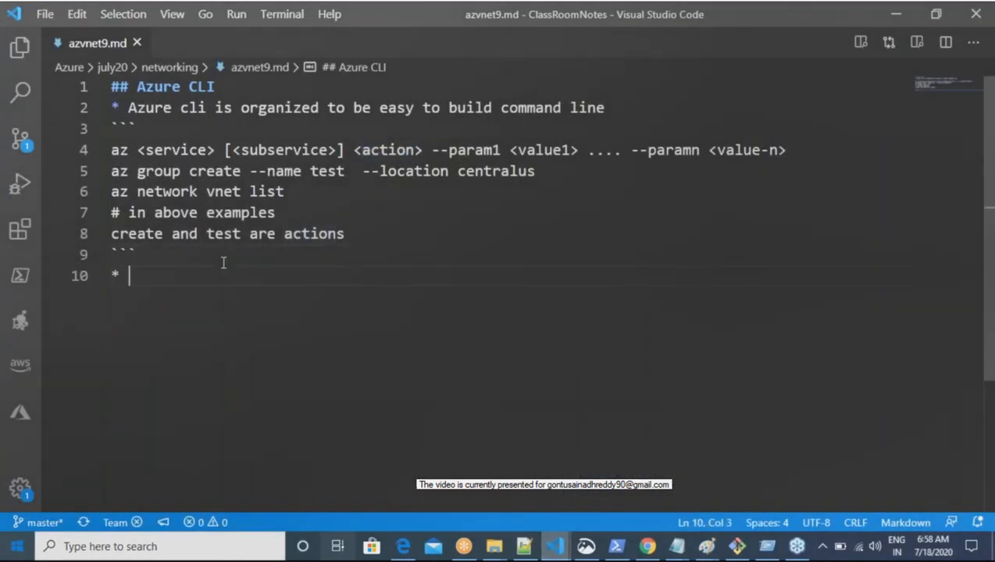
pyautogui.write('Now lets ')
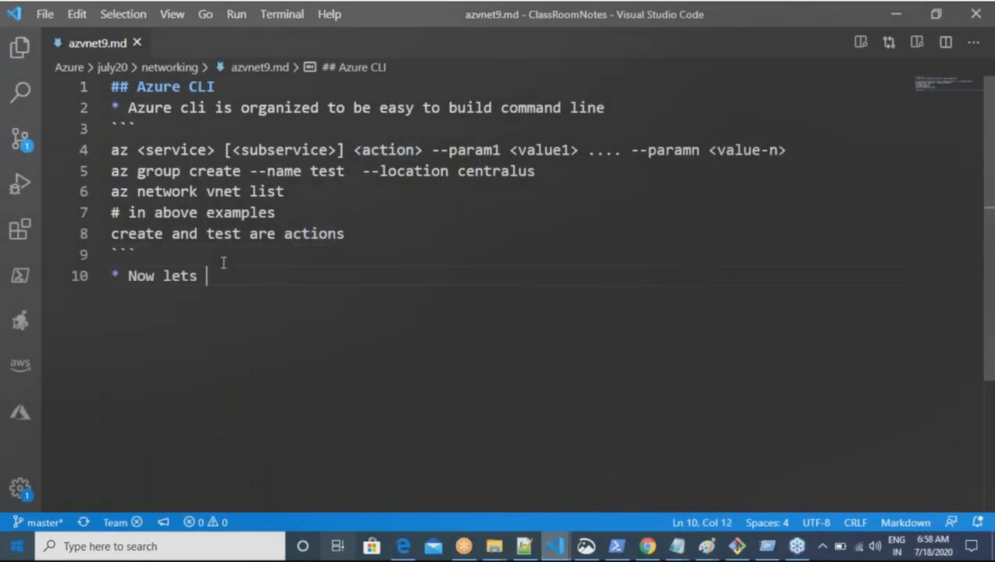
pyautogui.write('write commands to exeuc')
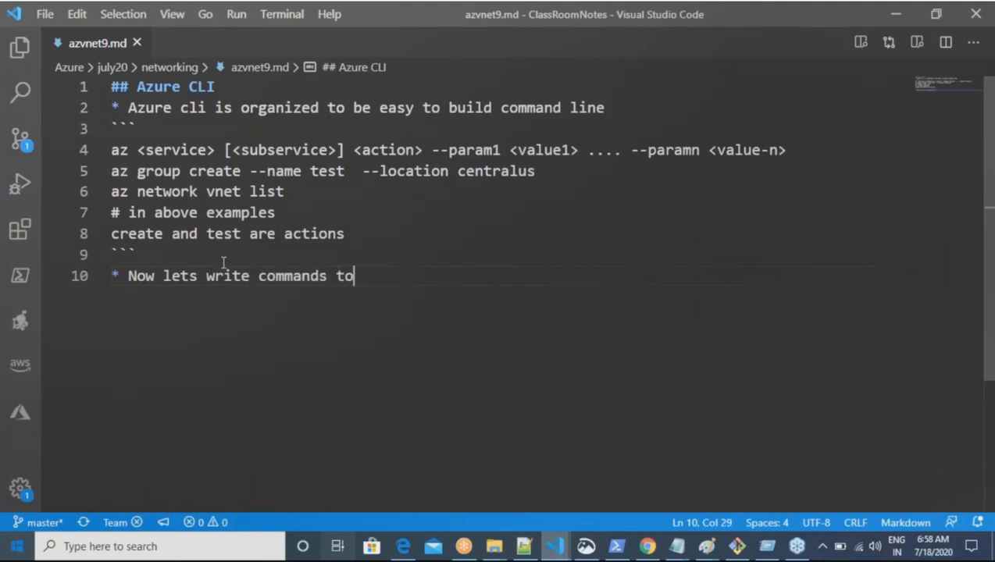
pyautogui.press('BackSpace')
pyautogui.press('BackSpace')
pyautogui.press('BackSpace')
pyautogui.press('BackSpace')
pyautogui.press('BackSpace')
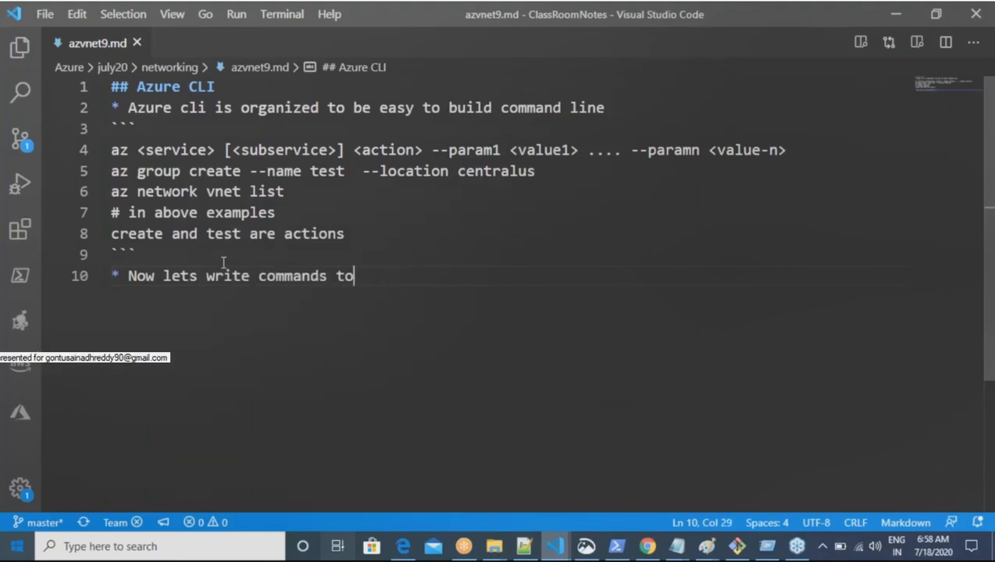
pyautogui.write('create vnet ')
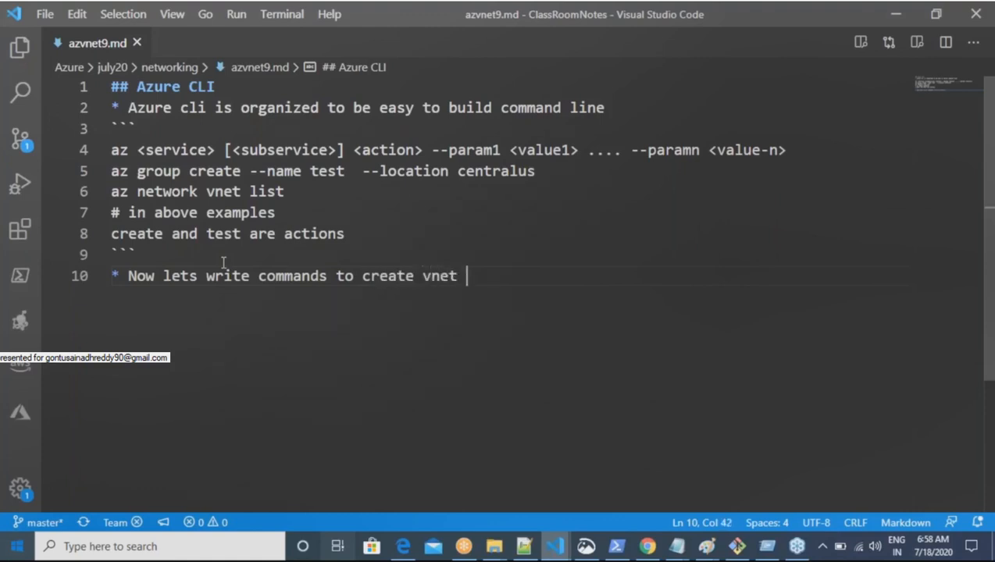
pyautogui.write('with four subnets')
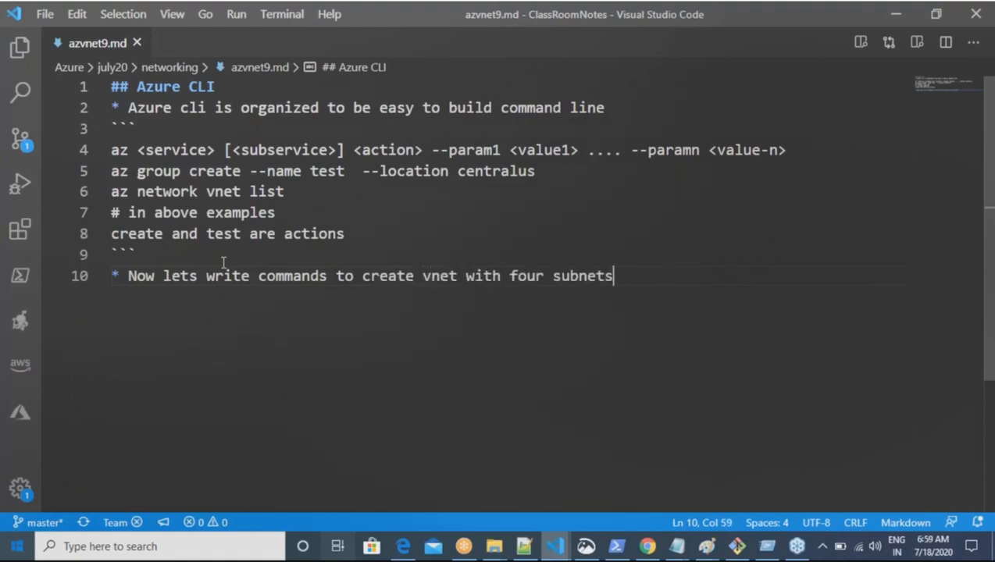
# Step: Add an empty code block fenced with triple backticks on lines 11 and 12, below the new bullet
pyautogui.press('Return')
pyautogui.write('```')
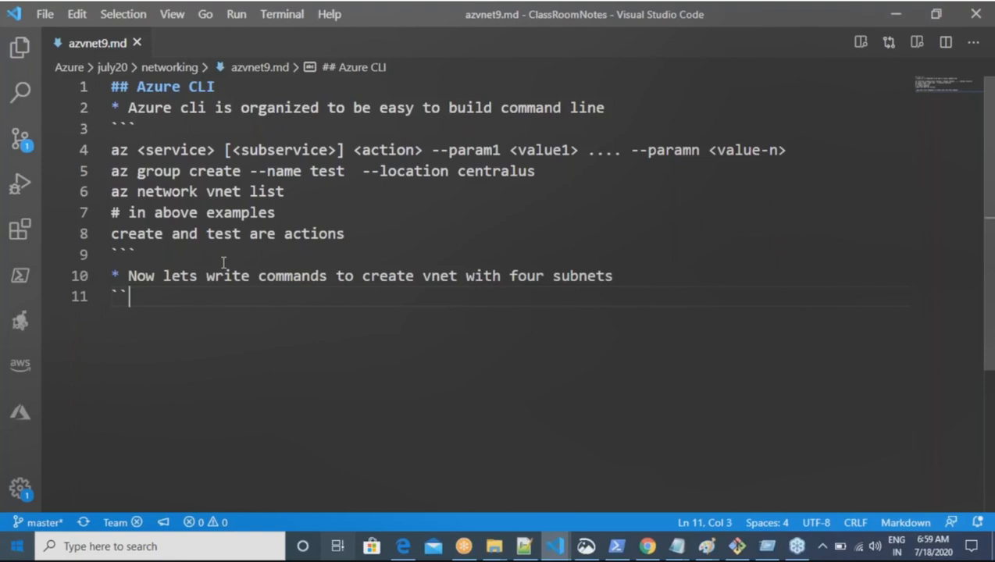
pyautogui.press('Return')
pyautogui.write('```')
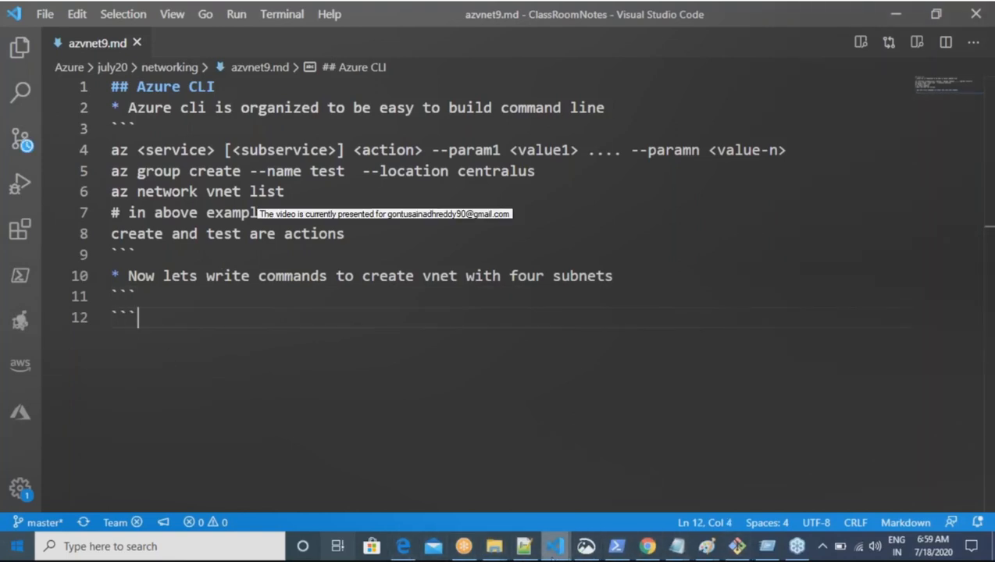
# Step: Copy all the commands of ex1.azcli into the empty code block at the end of azvnet9.md
pyautogui.click(554, 546)
pyautogui.click(645, 414)
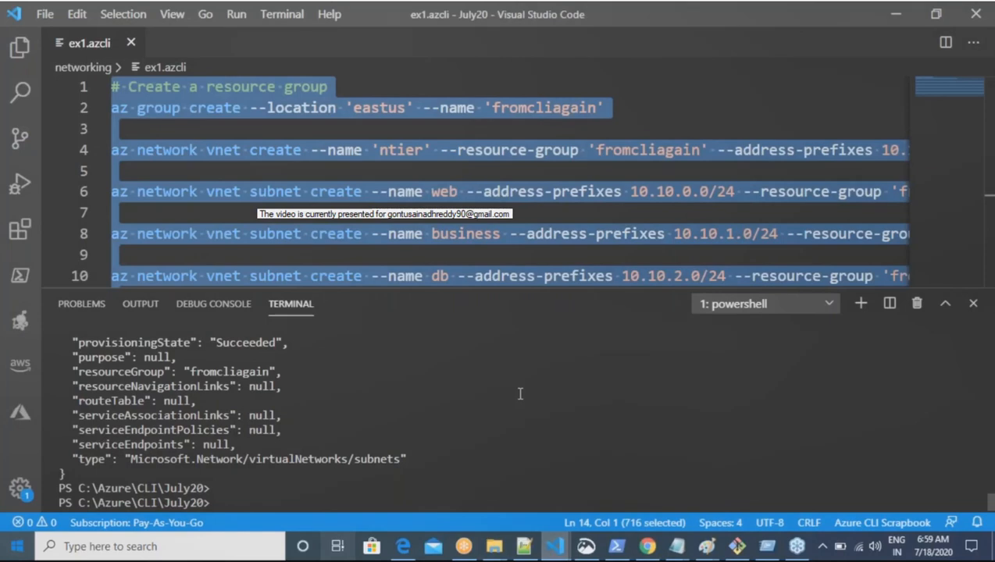
pyautogui.hotkey('alt', 'Tab')
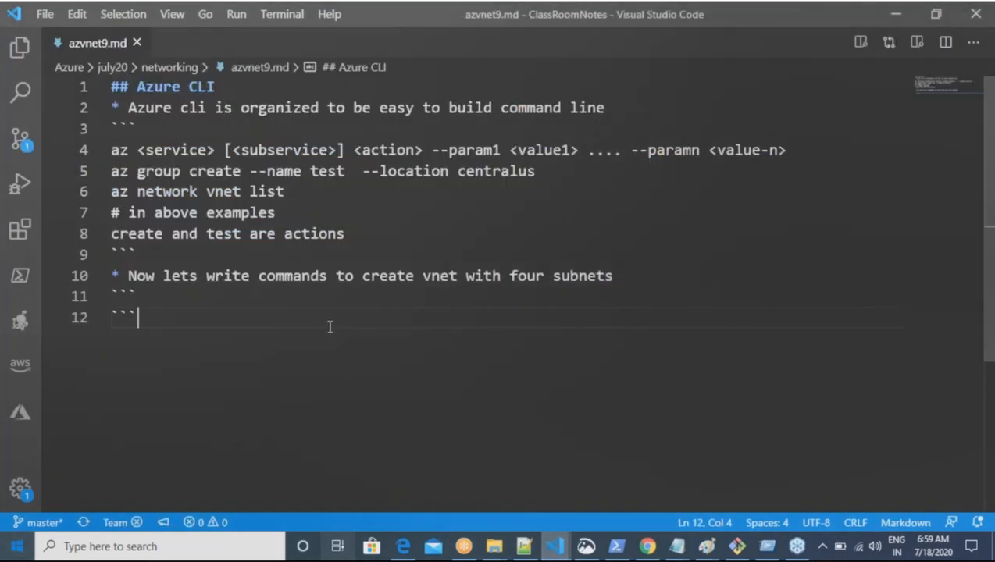
pyautogui.press('Up')
pyautogui.write("# Create a resource group az group create --location 'eastus' --name 'fromcliagain'  az network vnet create --name 'ntier' --resource-group 'fromcliagain' --address-prefixes 10.10.0.0/16  az network vnet subnet create --name web --address-prefixes 10.10.0.0/24 --resource-group 'fromcliagain' --vnet-name 'ntier'  az network vnet subnet create --name business --address-prefixes 10.10.1.0/24 --resource-group 'fromcliagain' --vnet-name 'ntier'  az network vnet subnet create --name db --address-prefixes 10.10.2.0/24 --resource-group 'fromcliagain' --vnet-name 'ntier'  az network vnet subnet create --name management --address-prefixes 10.10.3.0/24 --resource-group 'fromcliagain' --vnet-name 'ntier'")
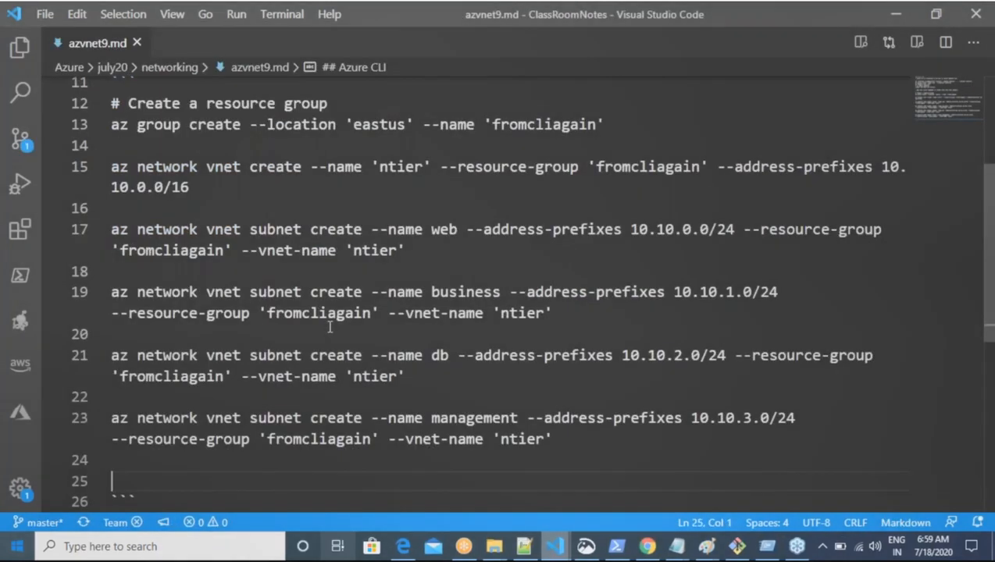
# Step: Capture the Azure portal's Resource groups list with Snip & Sketch and circle fromcliagain in red on the snip
pyautogui.hotkey('alt', 'Tab')
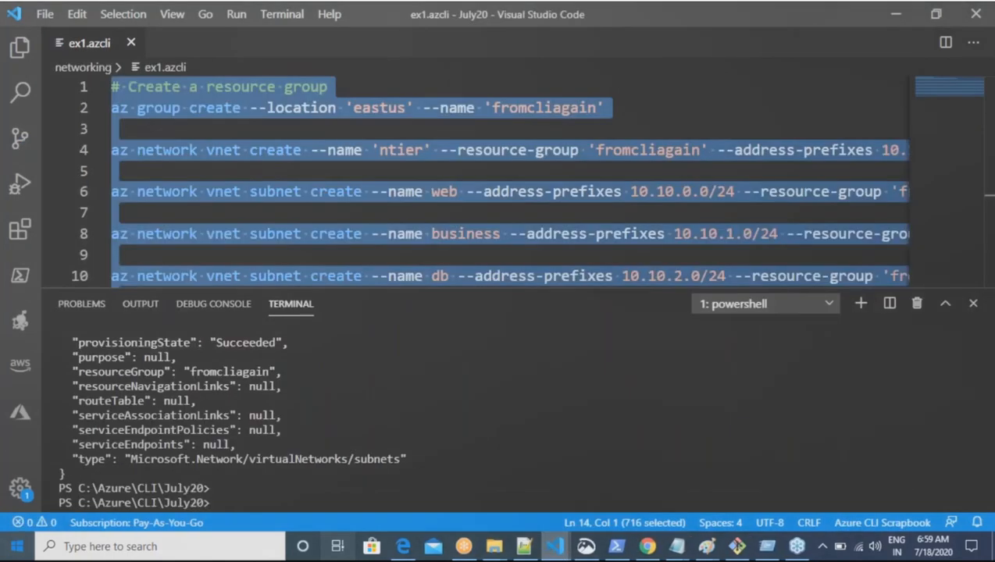
pyautogui.hotkey('alt', 'Tab')
pyautogui.press('Tab')
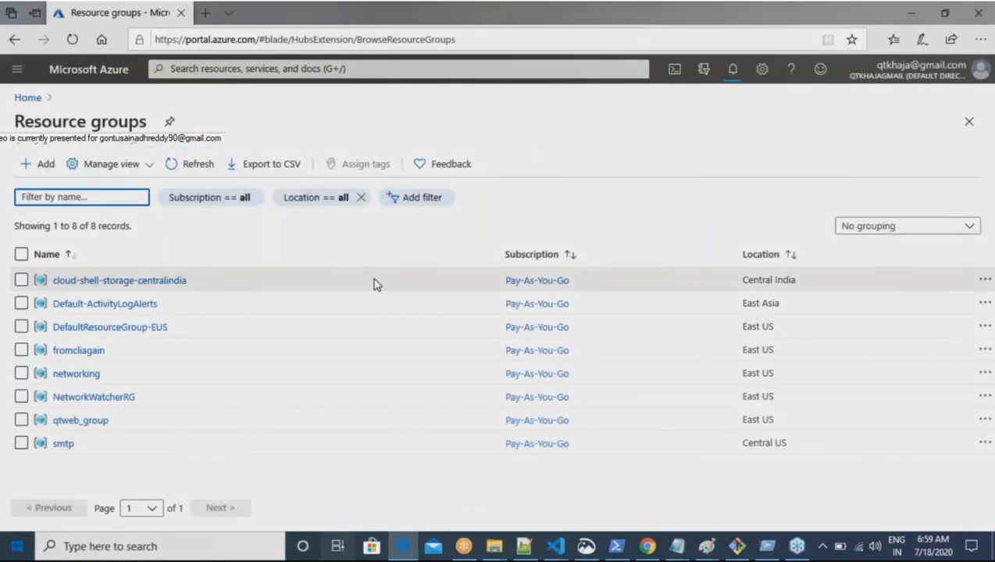
pyautogui.click(592, 552)
pyautogui.click(28, 36)
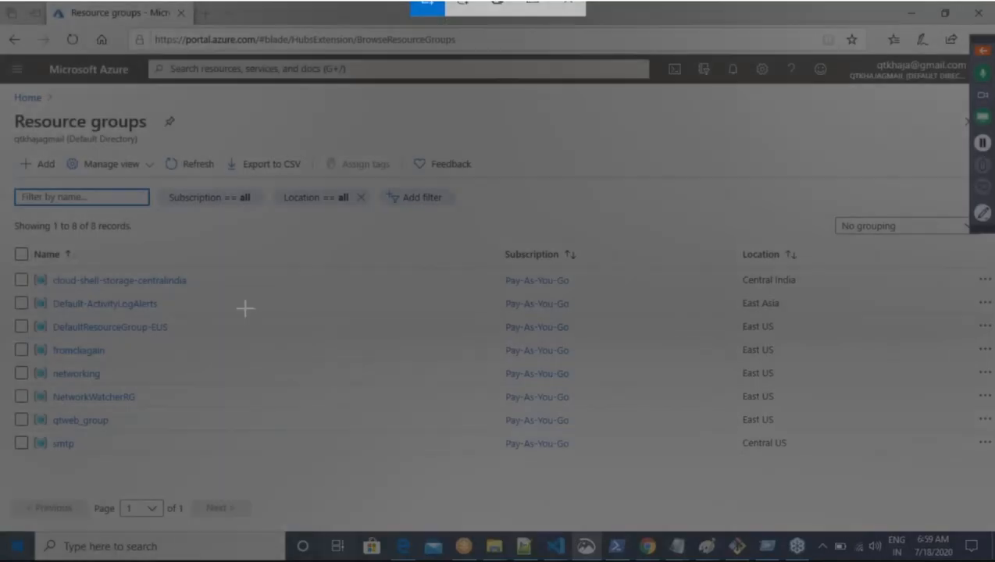
pyautogui.moveTo(2, 78)
pyautogui.mouseDown()
pyautogui.moveTo(764, 484)
pyautogui.moveTo(891, 534)
pyautogui.moveTo(907, 490)
pyautogui.mouseUp()
pyautogui.moveTo(741, 492); pyautogui.dragTo(741, 493)
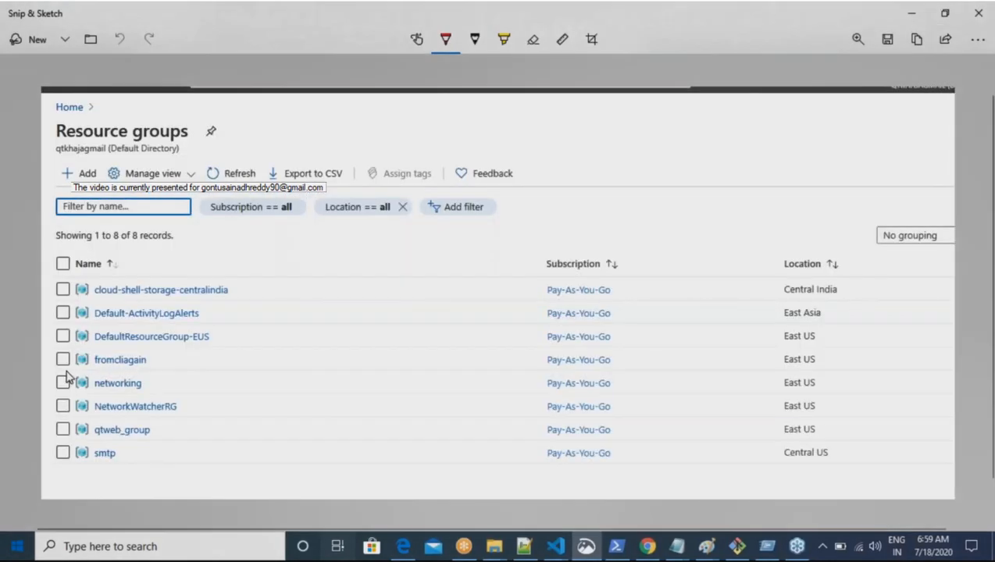
pyautogui.moveTo(67, 377)
pyautogui.mouseDown()
pyautogui.moveTo(156, 374)
pyautogui.moveTo(129, 353)
pyautogui.moveTo(50, 351)
pyautogui.moveTo(64, 372)
pyautogui.moveTo(88, 376)
pyautogui.mouseUp()
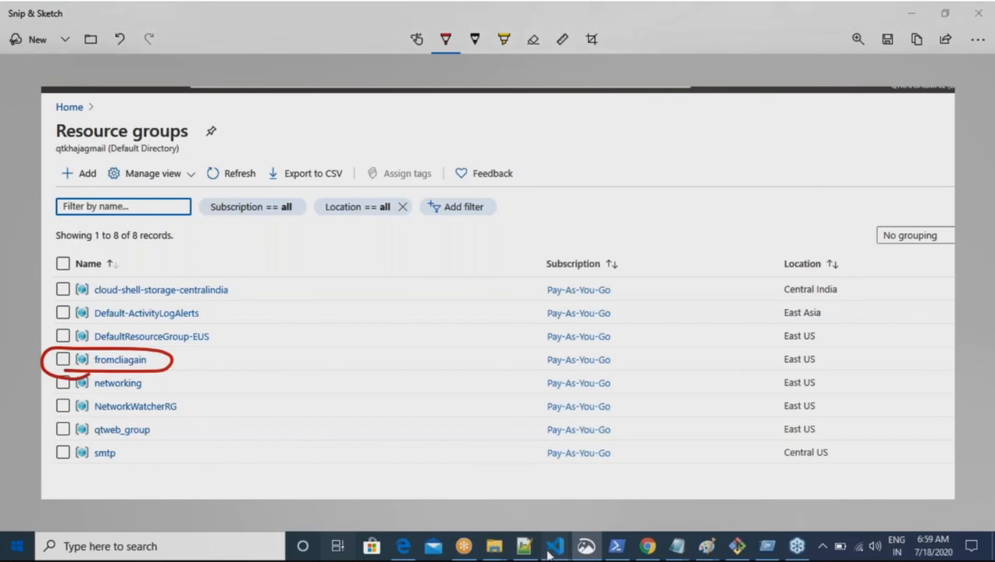
# Step: Switch to azvnet9.md in Visual Studio Code and copy the path of the Images folder under july20\networking
pyautogui.moveTo(549, 555)
pyautogui.click(481, 515)
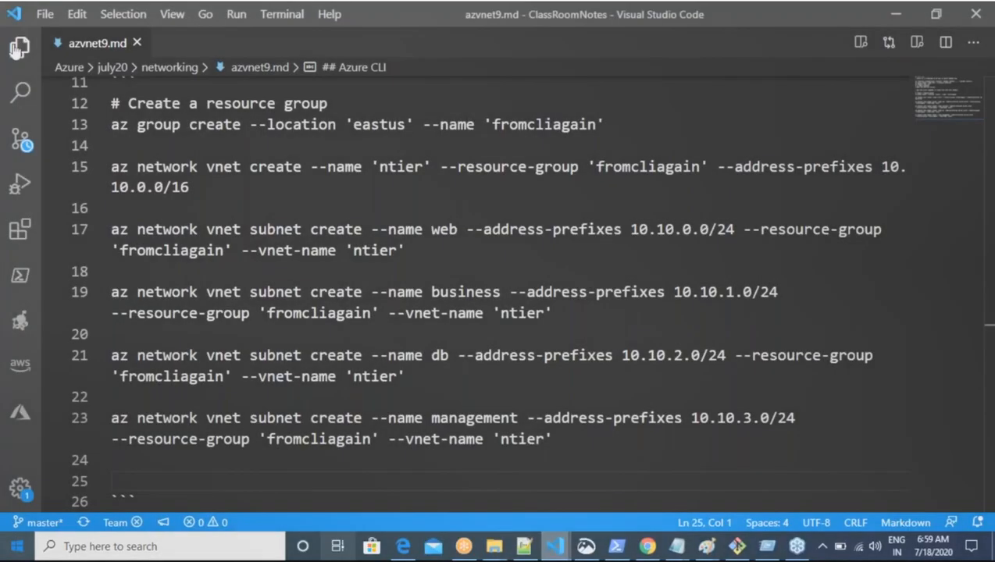
pyautogui.click(17, 49)
pyautogui.scroll(3, 137, 249)
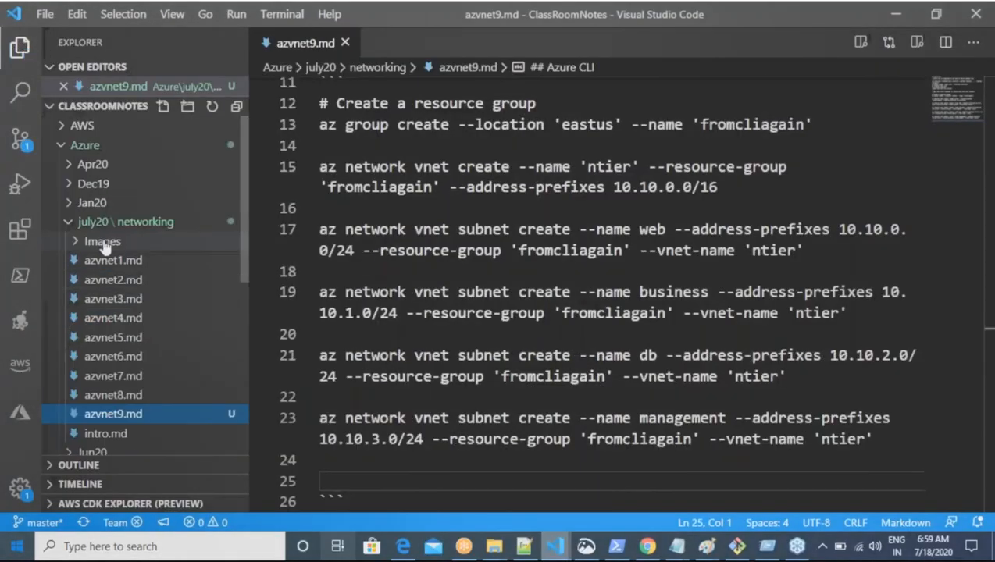
pyautogui.rightClick(104, 243)
pyautogui.click(211, 372)
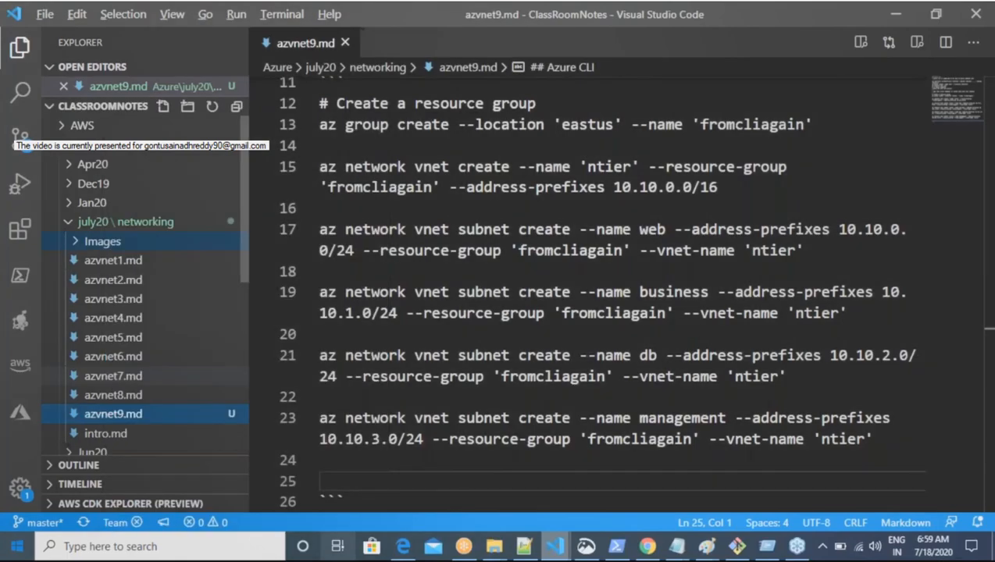
# Step: Return to Snip & Sketch and save the resource groups snip as vnet91.png in C:\ClassRoomNotes\Azure\july20\networking\Images
pyautogui.hotkey('alt', 'Tab')
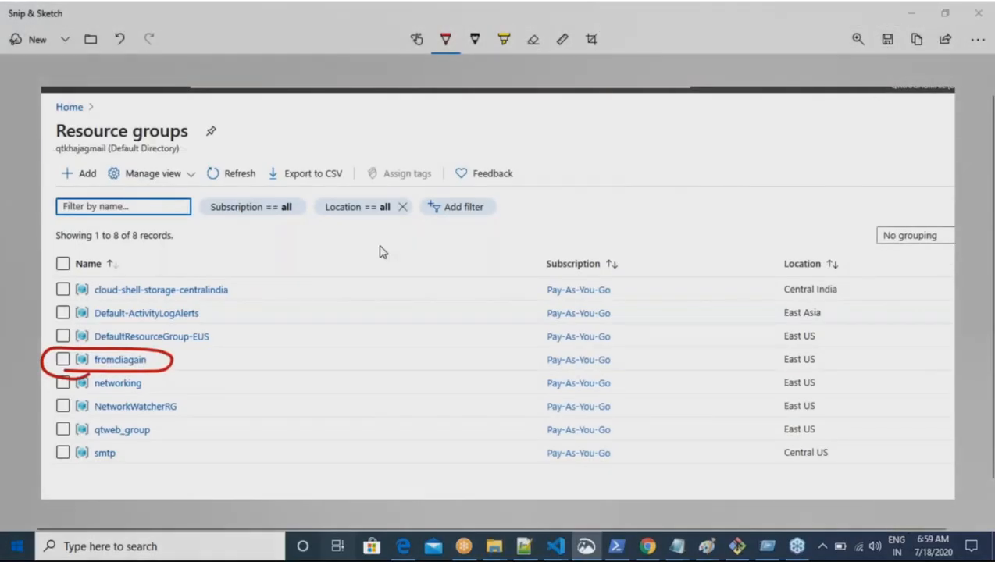
pyautogui.hotkey('ctrl', 's')
pyautogui.hotkey('ctrl', 'v')
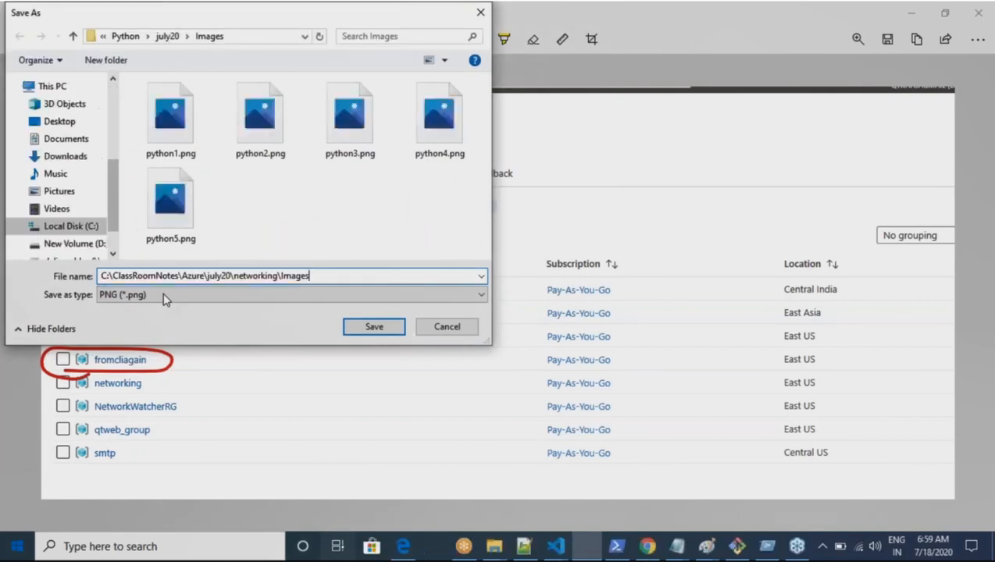
pyautogui.press('Return')
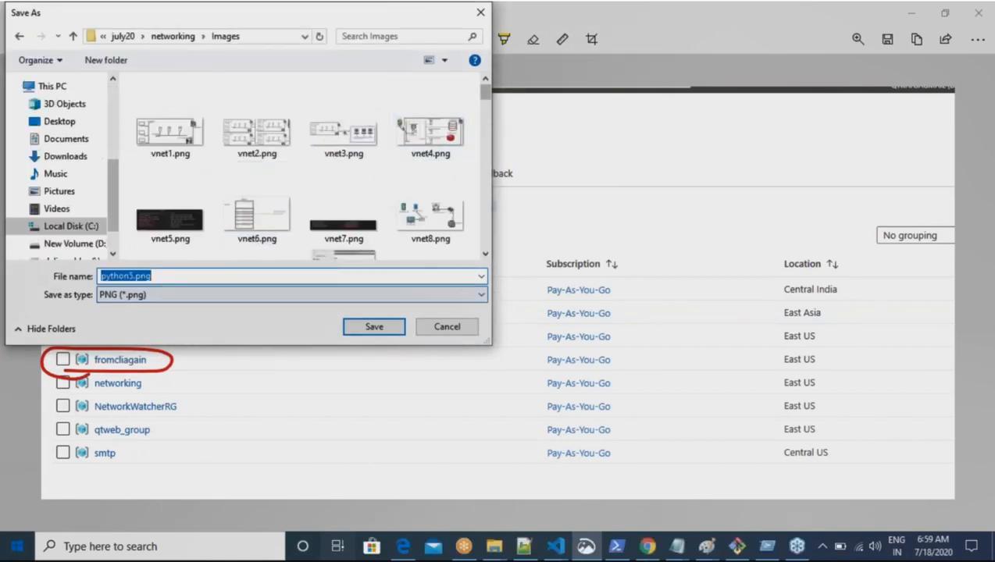
pyautogui.scroll(-20, 477, 184)
pyautogui.click(272, 228)
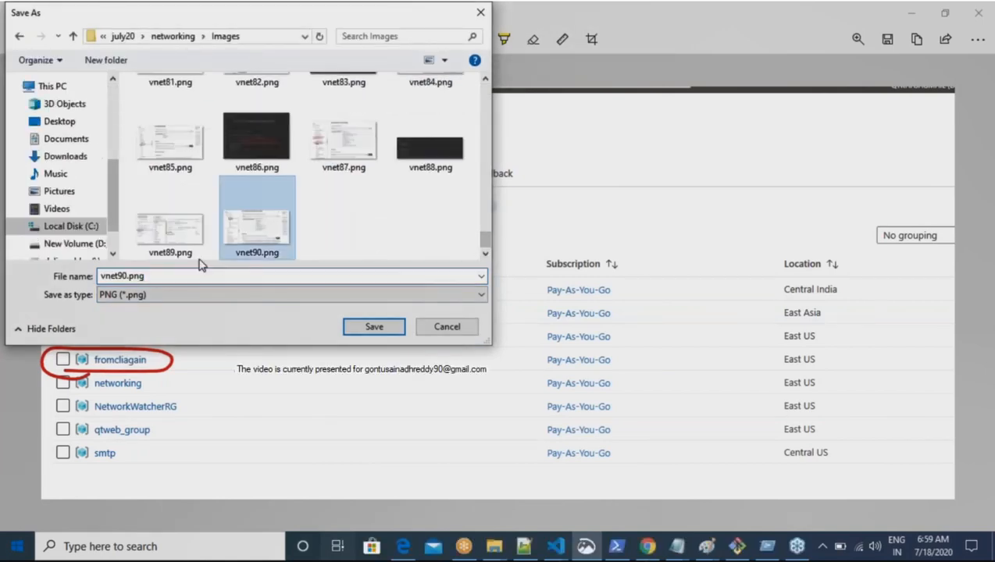
pyautogui.click(123, 277)
pyautogui.click(124, 277)
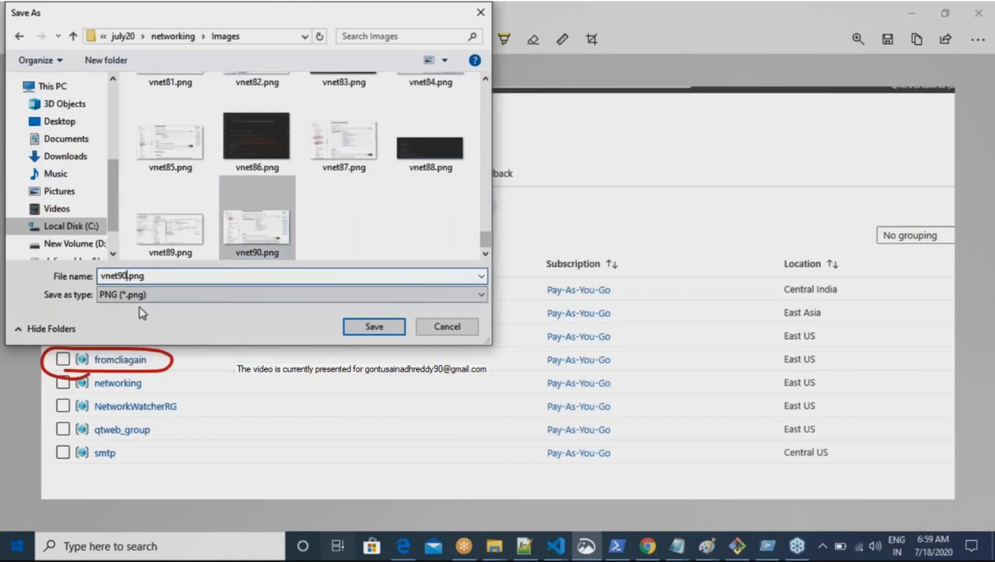
pyautogui.press('Return')
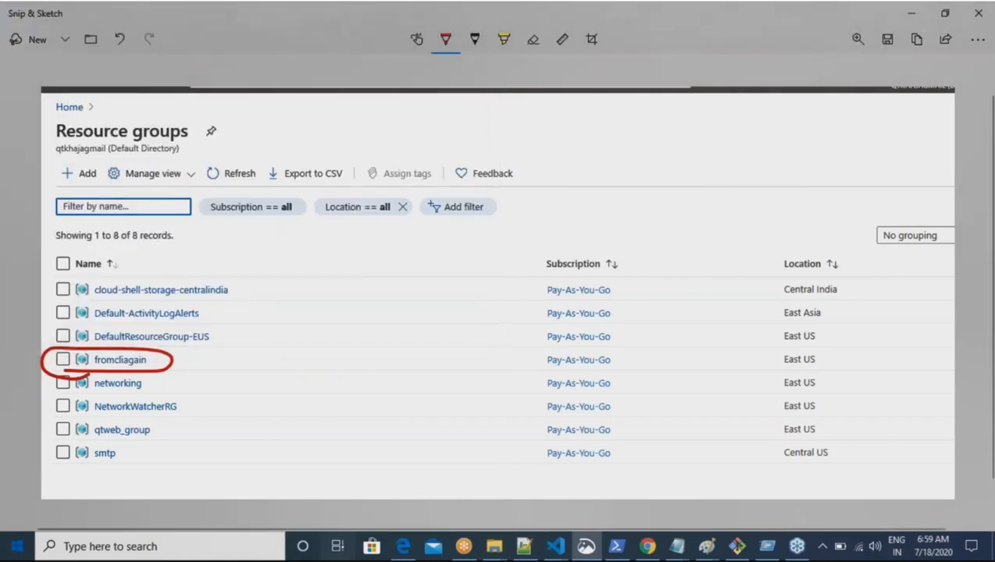
# Step: Open the fromcliagain resource group in the Azure portal and capture its overview page with Snip & Sketch
pyautogui.hotkey('alt', 'Tab')
pyautogui.hotkey('alt', 'Tab')
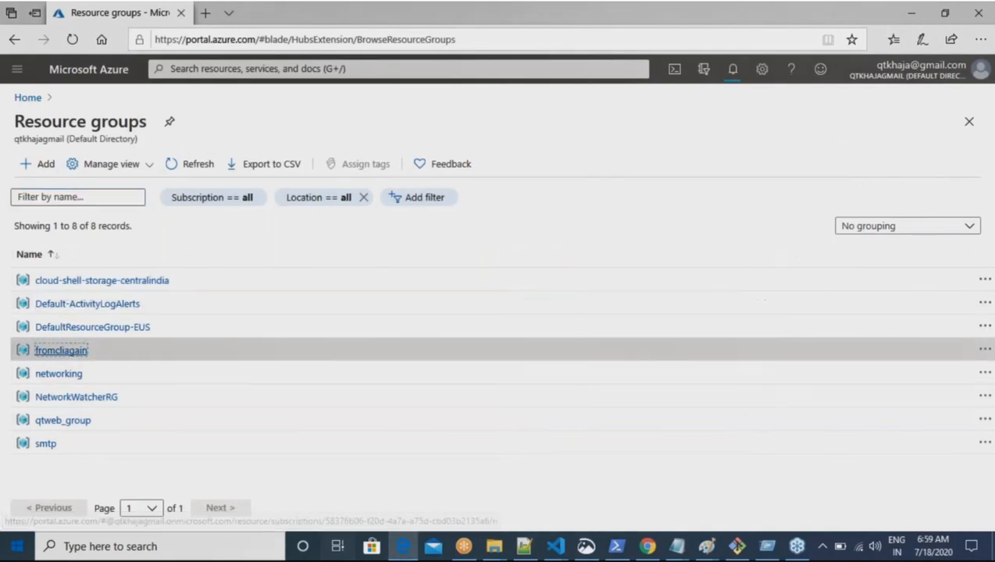
pyautogui.click(61, 350)
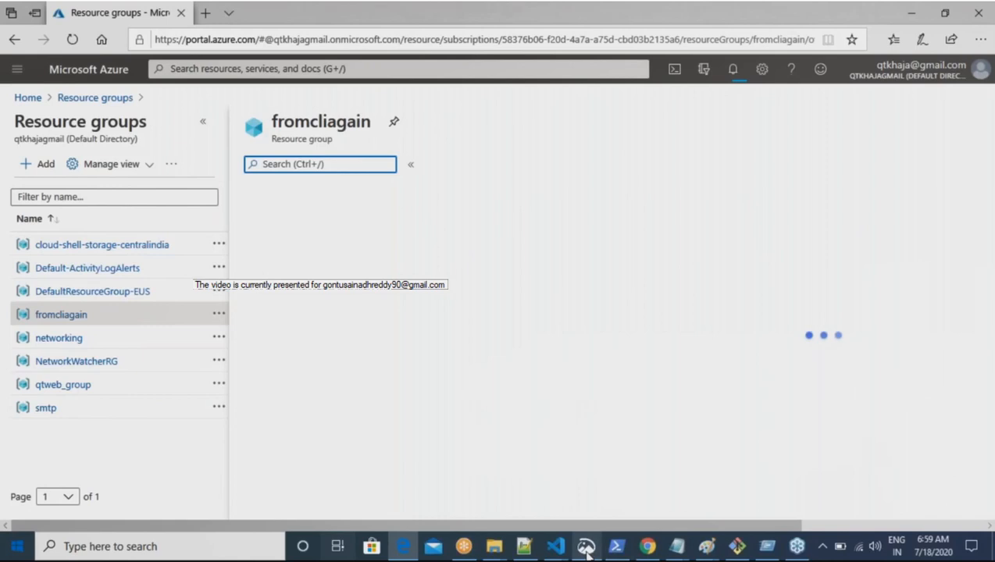
pyautogui.moveTo(586, 553)
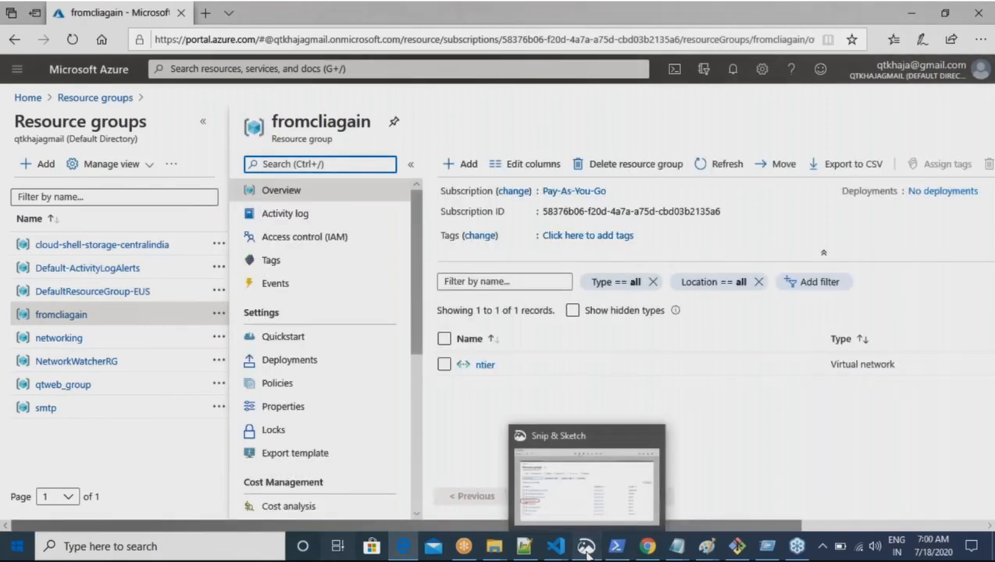
pyautogui.click(587, 552)
pyautogui.click(28, 40)
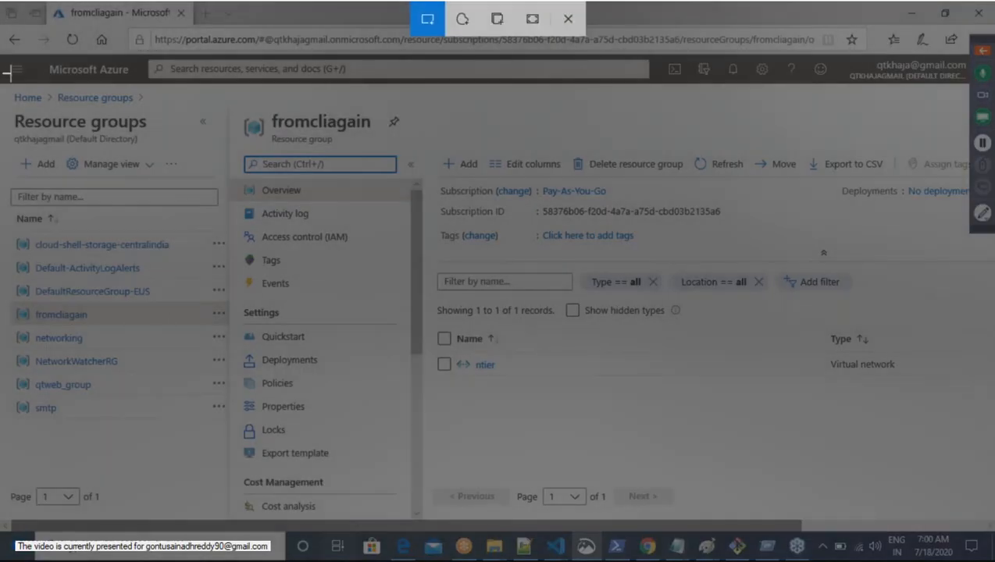
pyautogui.moveTo(3, 77)
pyautogui.mouseDown()
pyautogui.moveTo(721, 390)
pyautogui.moveTo(967, 426)
pyautogui.moveTo(979, 508)
pyautogui.moveTo(964, 511)
pyautogui.mouseUp()
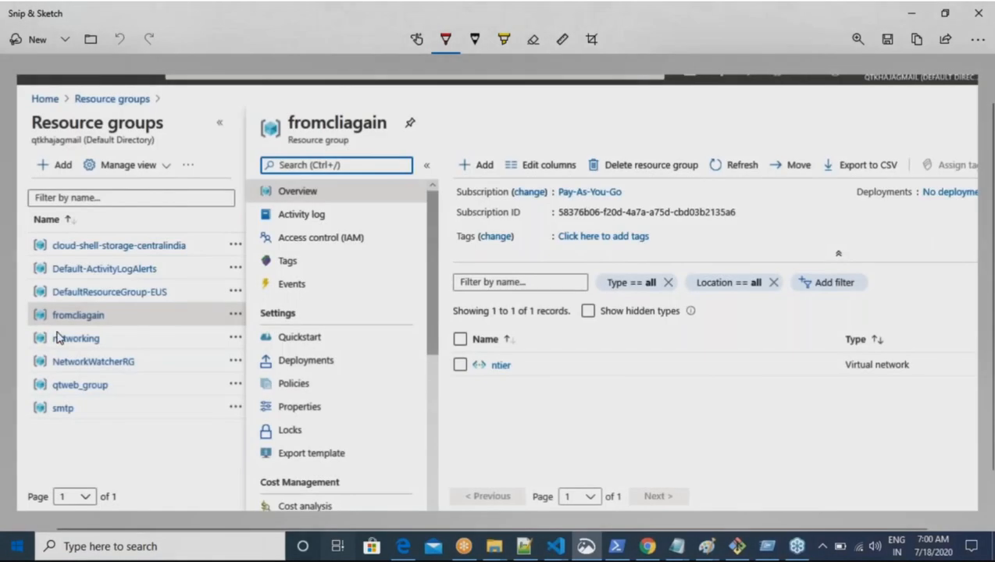
# Step: Circle fromcliagain and the ntier virtual network in red on the snip and save it over vnet91.png
pyautogui.moveTo(33, 321)
pyautogui.mouseDown()
pyautogui.moveTo(113, 316)
pyautogui.moveTo(28, 312)
pyautogui.moveTo(37, 332)
pyautogui.mouseUp()
pyautogui.moveTo(457, 384)
pyautogui.mouseDown()
pyautogui.moveTo(508, 348)
pyautogui.moveTo(447, 373)
pyautogui.moveTo(492, 389)
pyautogui.mouseUp()
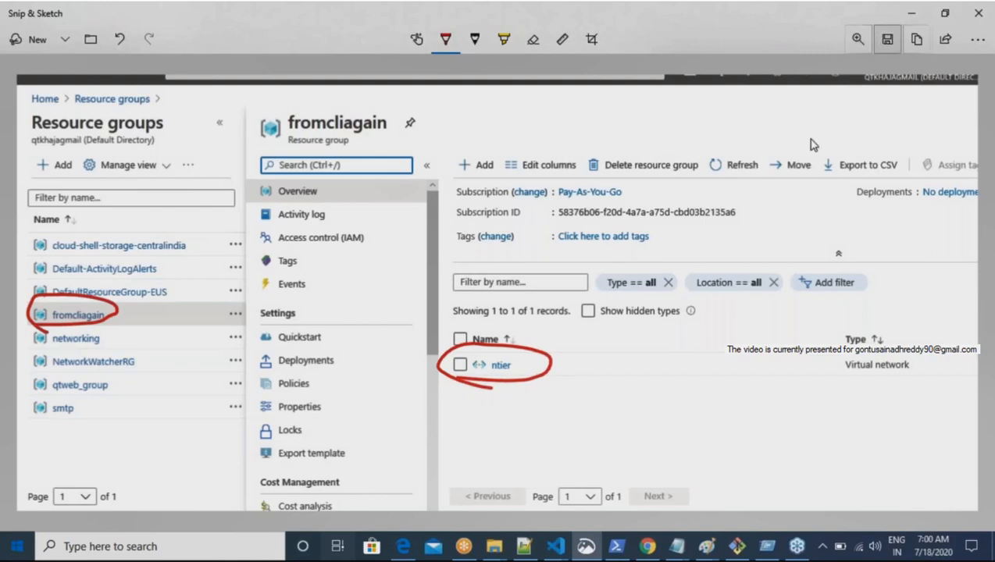
pyautogui.hotkey('ctrl', 's')
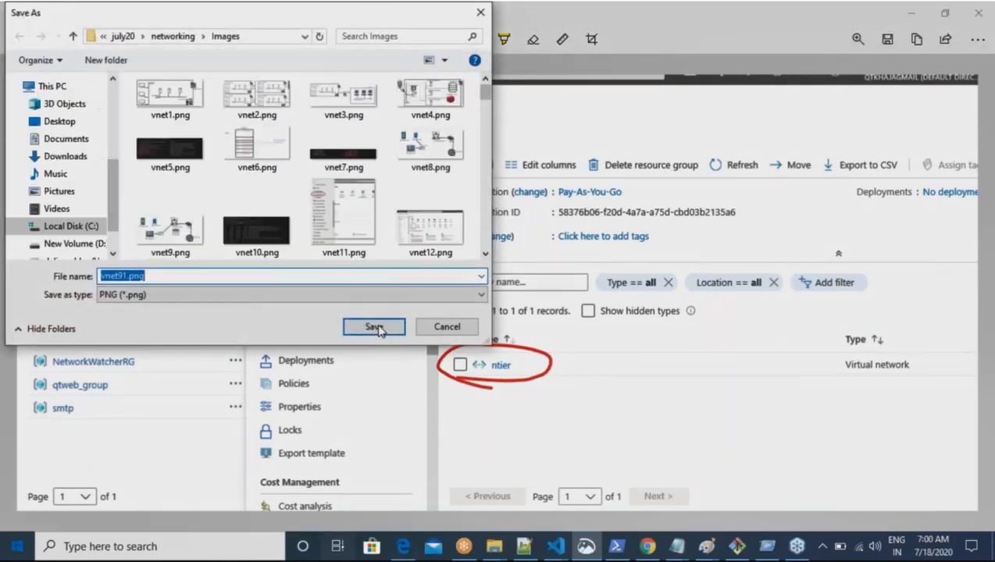
pyautogui.click(377, 329)
pyautogui.click(512, 277)
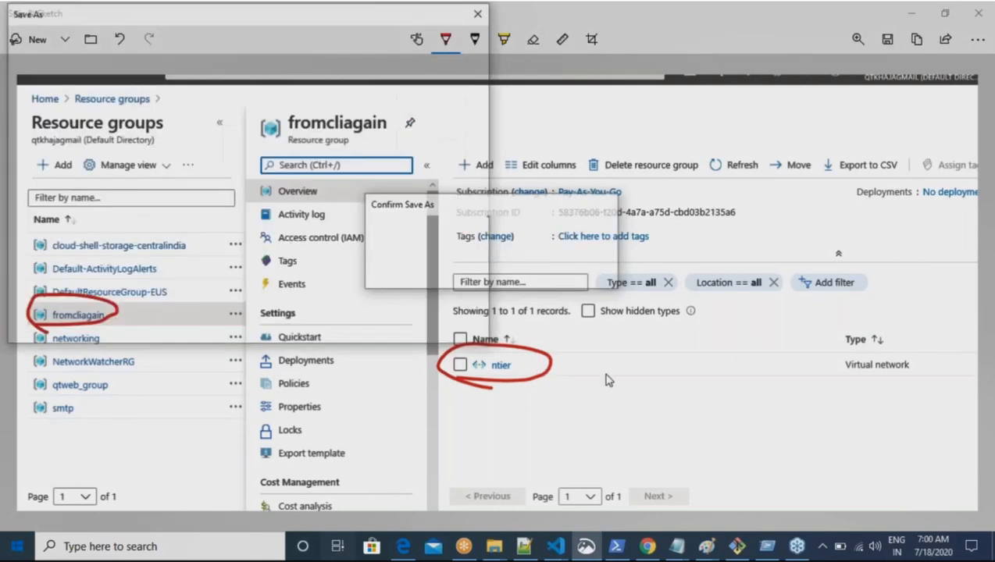
# Step: Open the Subnets page of the ntier virtual network in the Azure portal and capture it with Snip & Sketch
pyautogui.hotkey('alt', 'Tab')
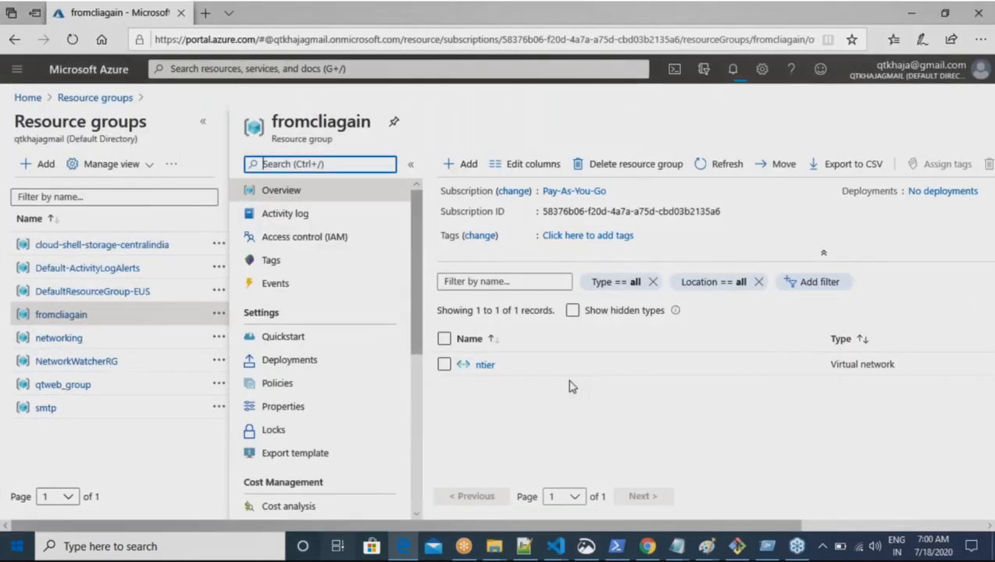
pyautogui.click(485, 365)
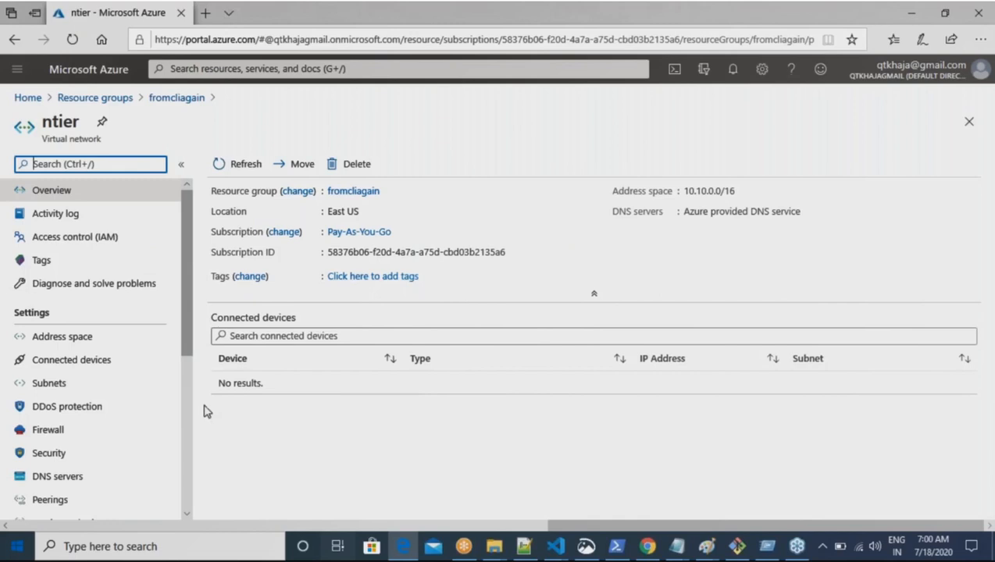
pyautogui.click(94, 391)
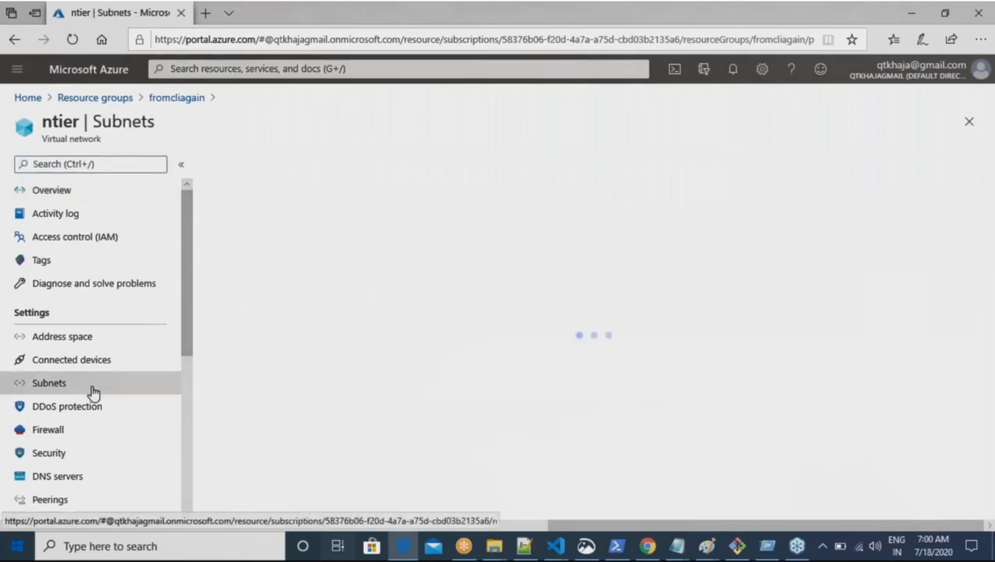
pyautogui.click(591, 550)
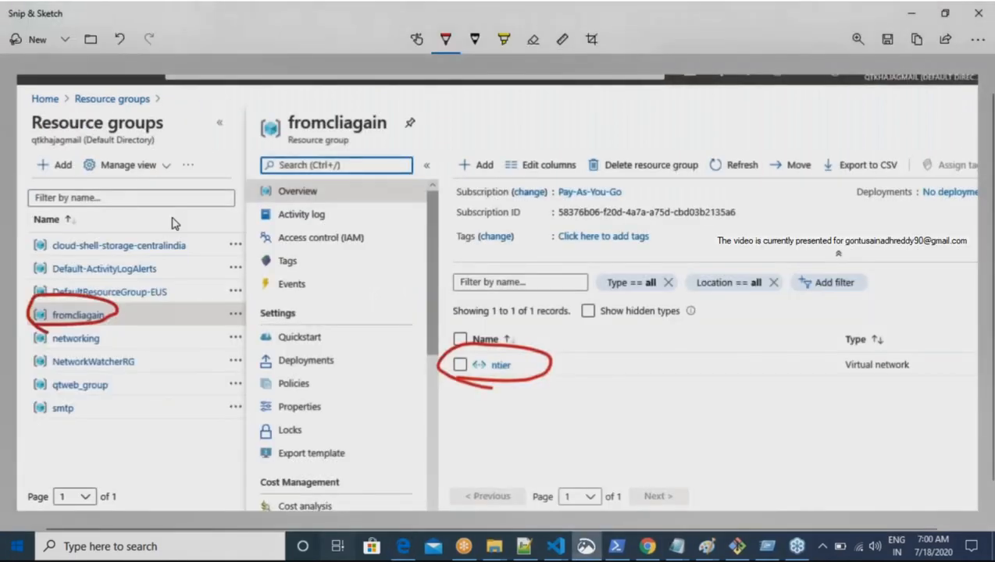
pyautogui.click(21, 46)
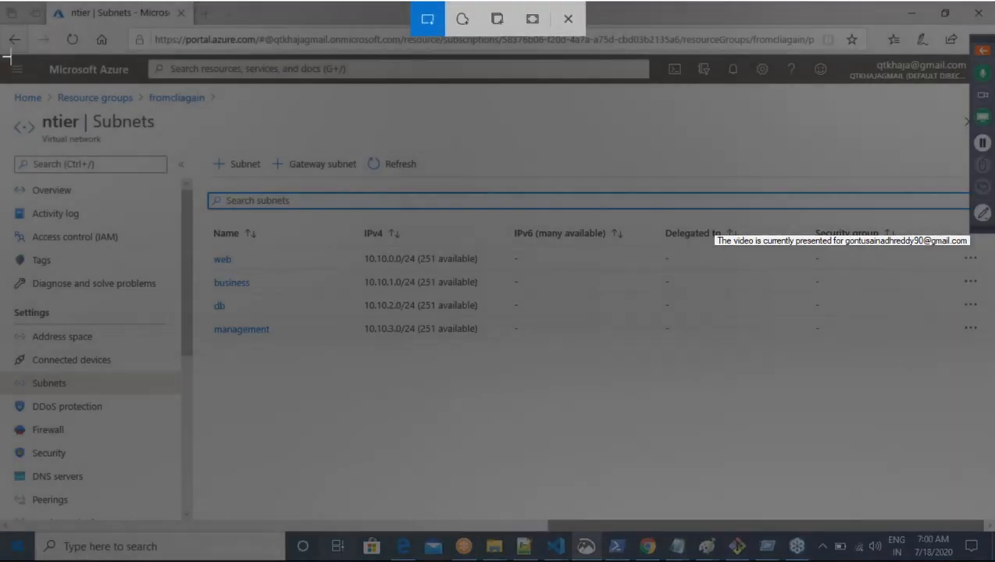
pyautogui.moveTo(0, 58); pyautogui.dragTo(881, 517)
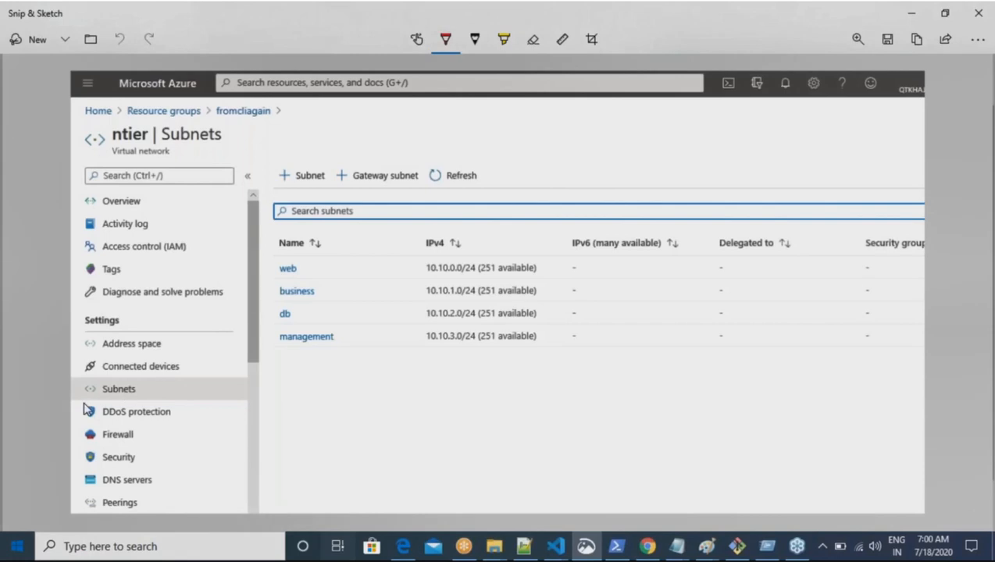
# Step: Circle the Subnets entry and the four listed subnets in red, and save the snip under a new PNG name in the Images folder
pyautogui.moveTo(83, 405)
pyautogui.mouseDown()
pyautogui.moveTo(161, 407)
pyautogui.moveTo(81, 376)
pyautogui.moveTo(86, 398)
pyautogui.mouseUp()
pyautogui.moveTo(290, 359)
pyautogui.mouseDown()
pyautogui.moveTo(351, 363)
pyautogui.moveTo(619, 291)
pyautogui.moveTo(379, 209)
pyautogui.moveTo(261, 240)
pyautogui.moveTo(285, 372)
pyautogui.mouseUp()
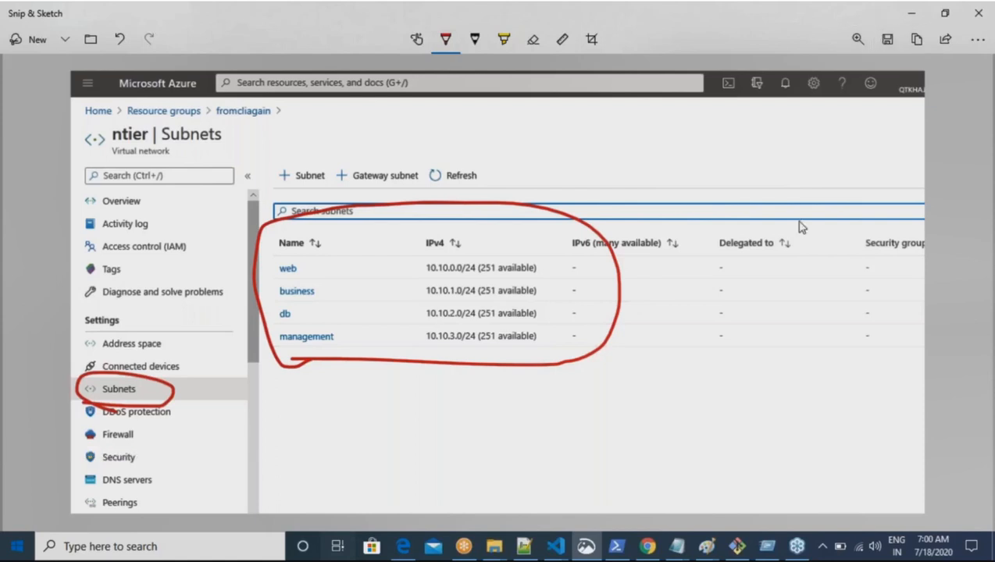
pyautogui.hotkey('ctrl', 's')
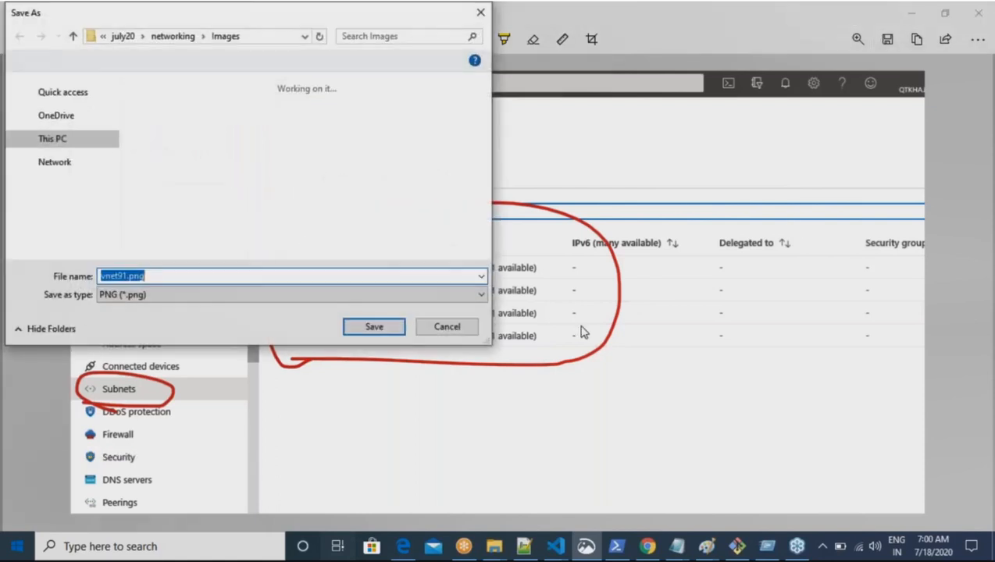
pyautogui.click(128, 277)
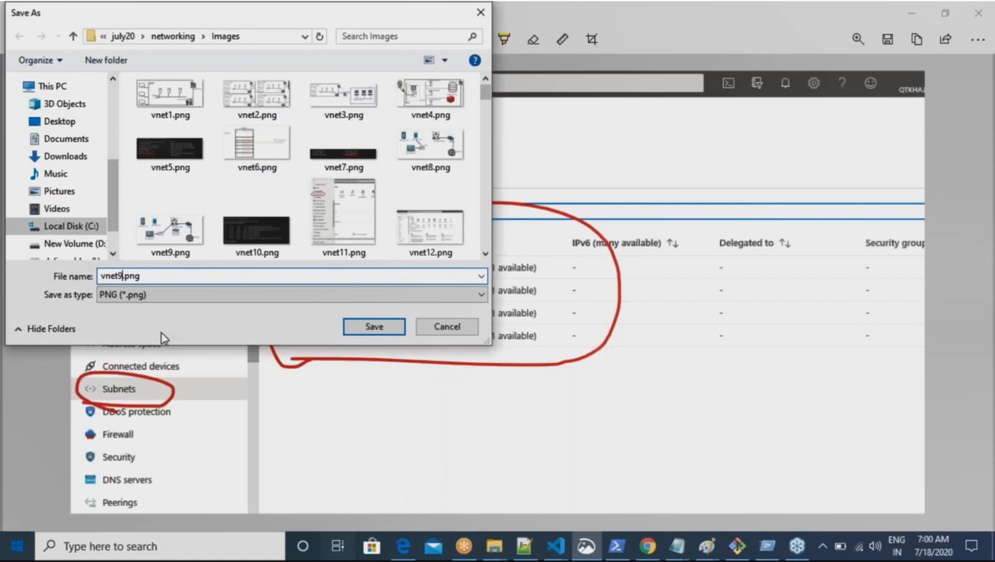
pyautogui.press('Return')
pyautogui.hotkey('alt', 'Tab')
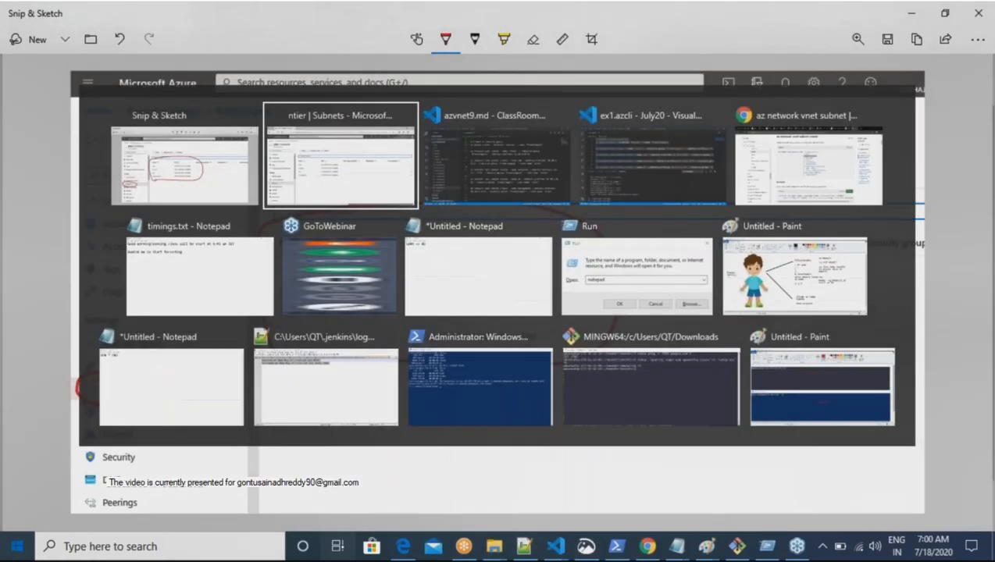
# Step: Switch to azvnet9.md in Visual Studio Code and add the image link ![Preview](./Images/azvnet91.png) below the code block
pyautogui.press('Tab')
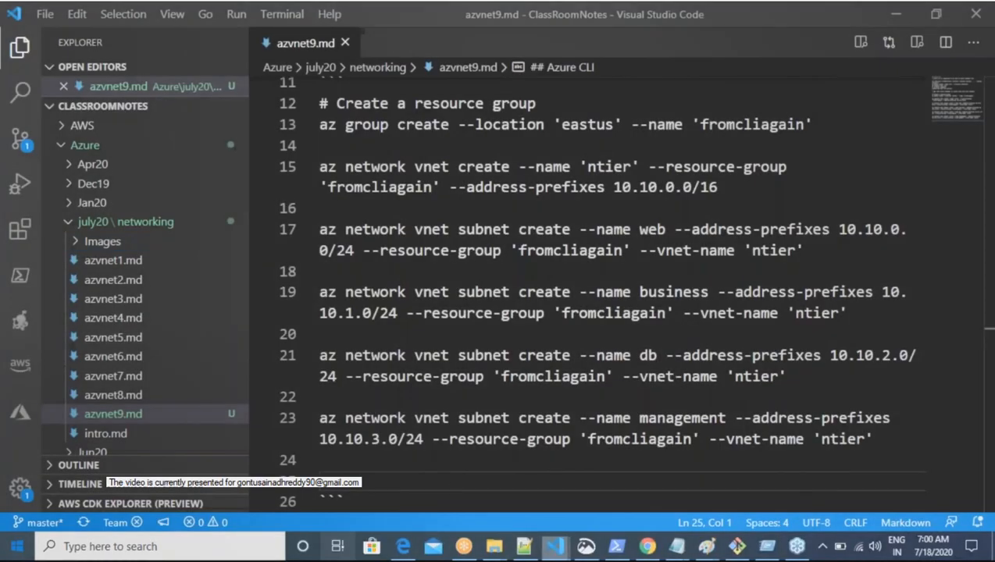
pyautogui.scroll(-2, 374, 413)
pyautogui.click(373, 394)
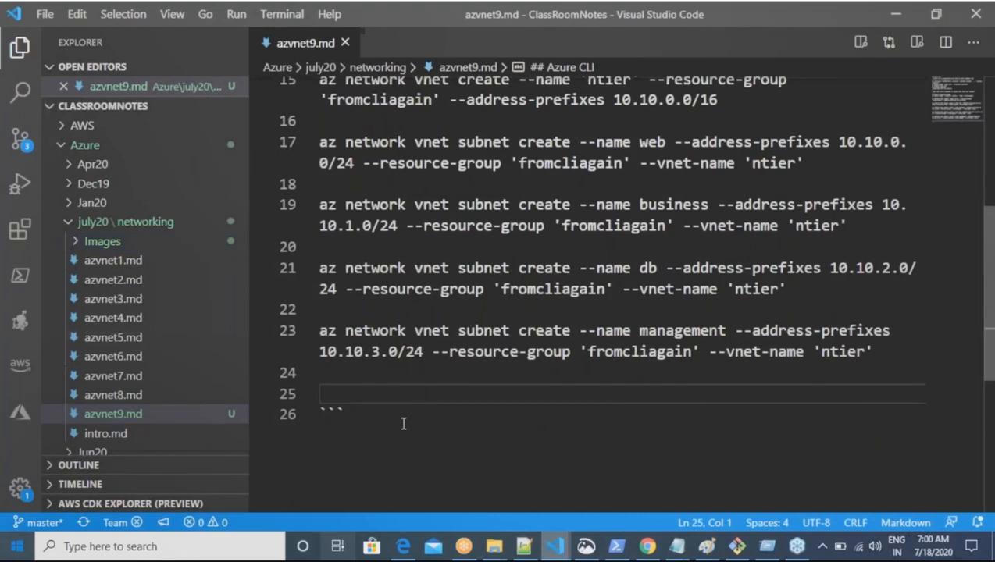
pyautogui.press('Delete')
pyautogui.press('Return')
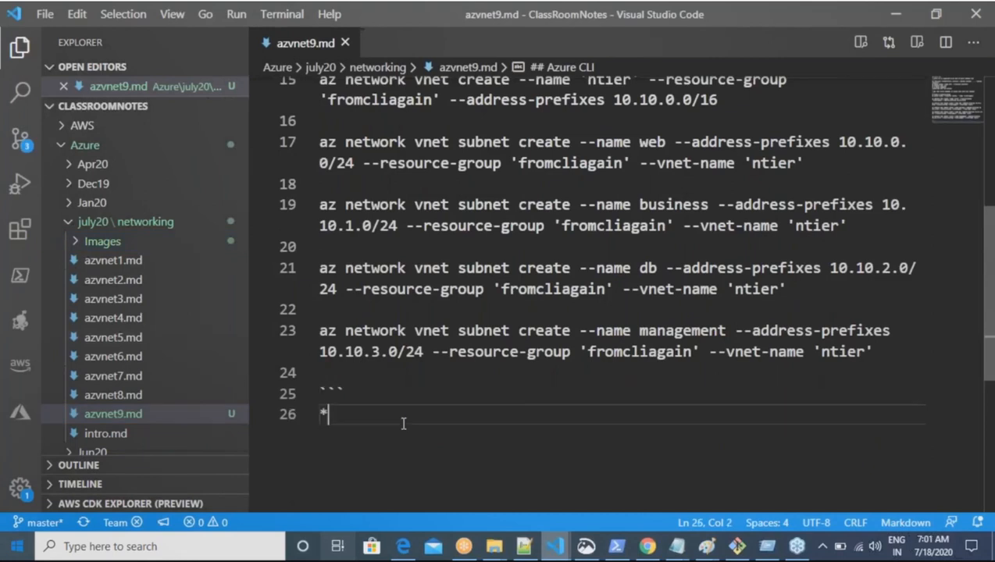
pyautogui.write('![Preview]*(')
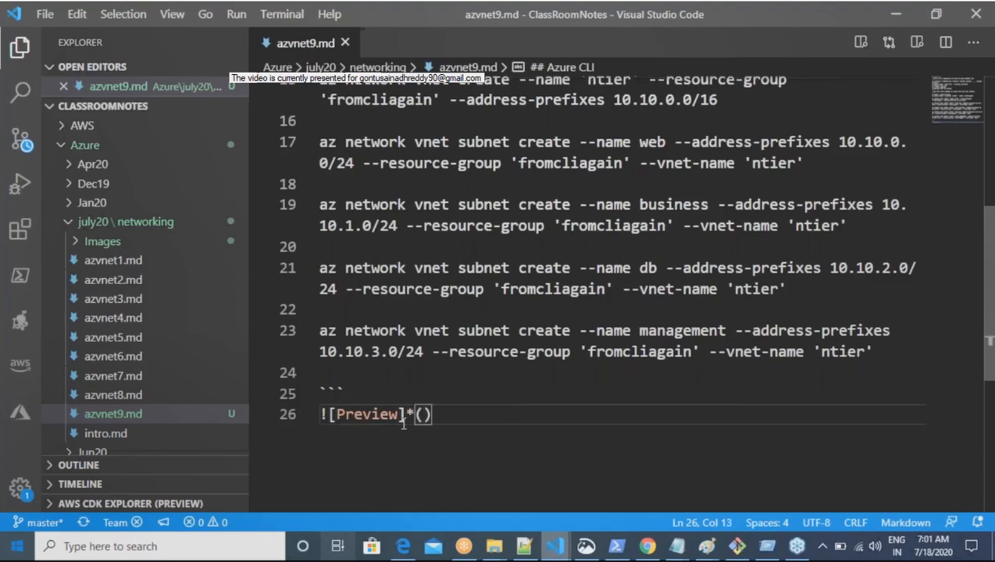
pyautogui.write('./Images/')
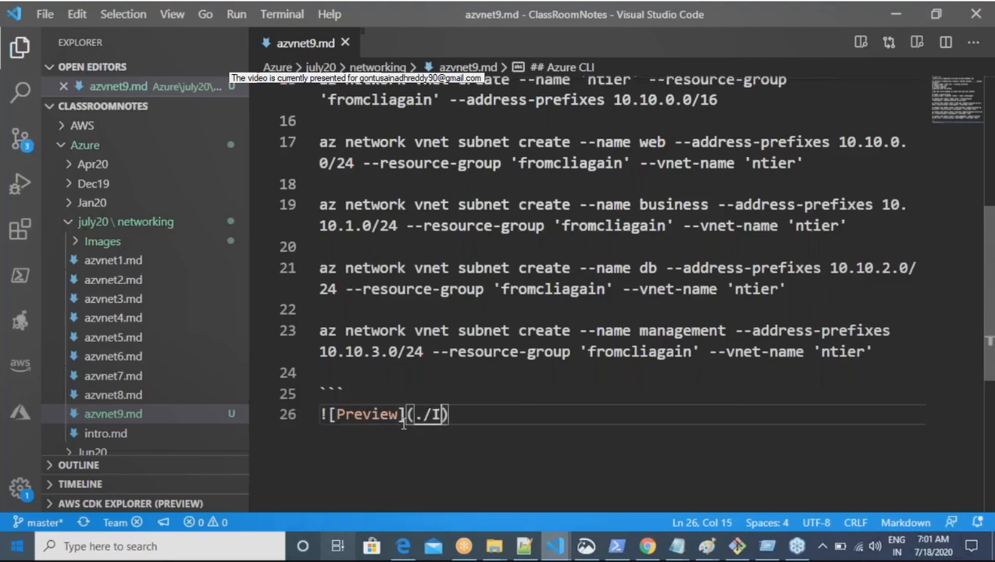
pyautogui.write('a')
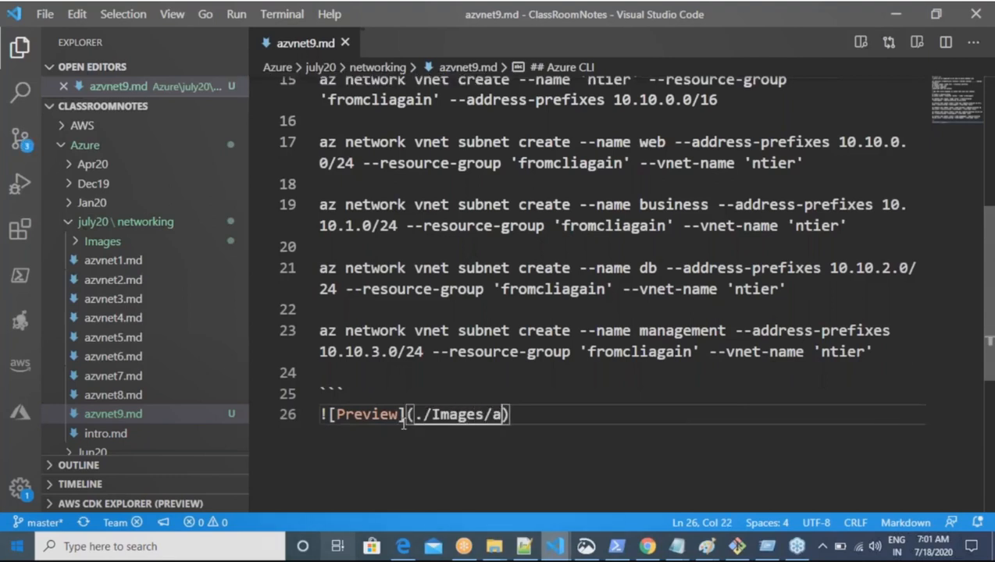
pyautogui.press('BackSpace')
pyautogui.write('azvnet91.png')
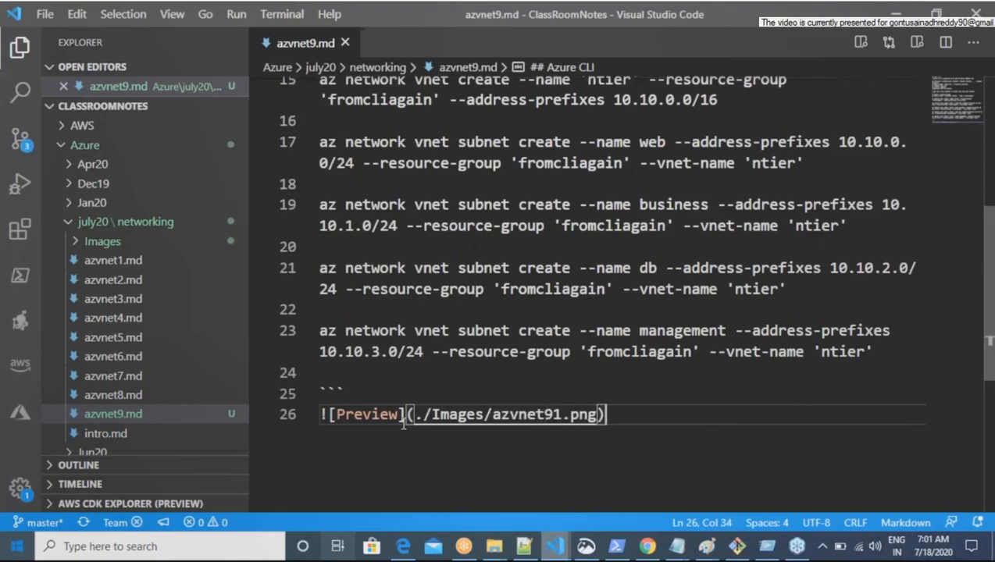
# Step: Duplicate the image link on the next line and point the copy to azvnet92.png
pyautogui.hotkey('shift', 'Home')
pyautogui.hotkey('ctrl', 'c')
pyautogui.press('End')
pyautogui.press('Return')
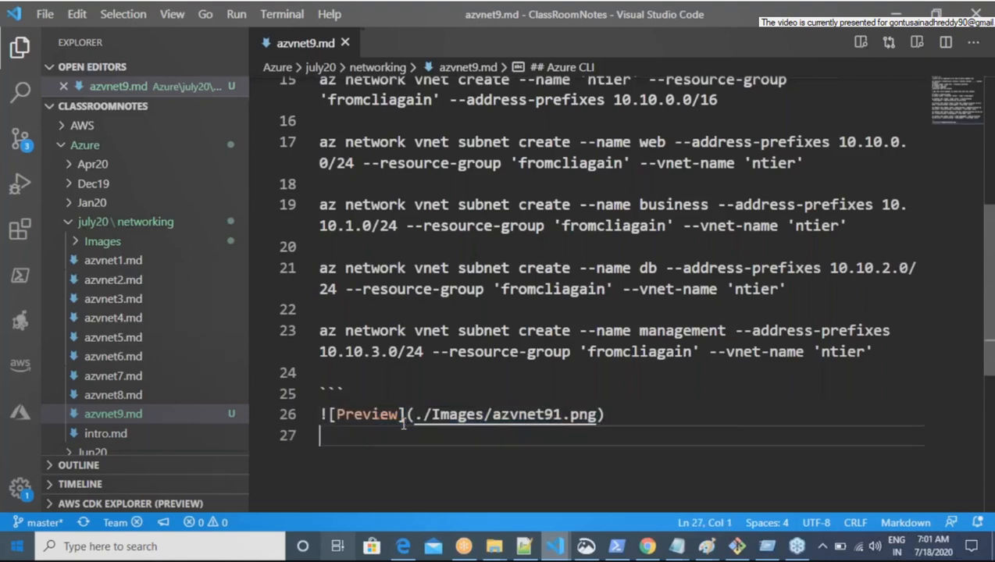
pyautogui.hotkey('ctrl', 'v')
pyautogui.press('Left')
pyautogui.press('Left')
pyautogui.press('BackSpace')
pyautogui.write('2')
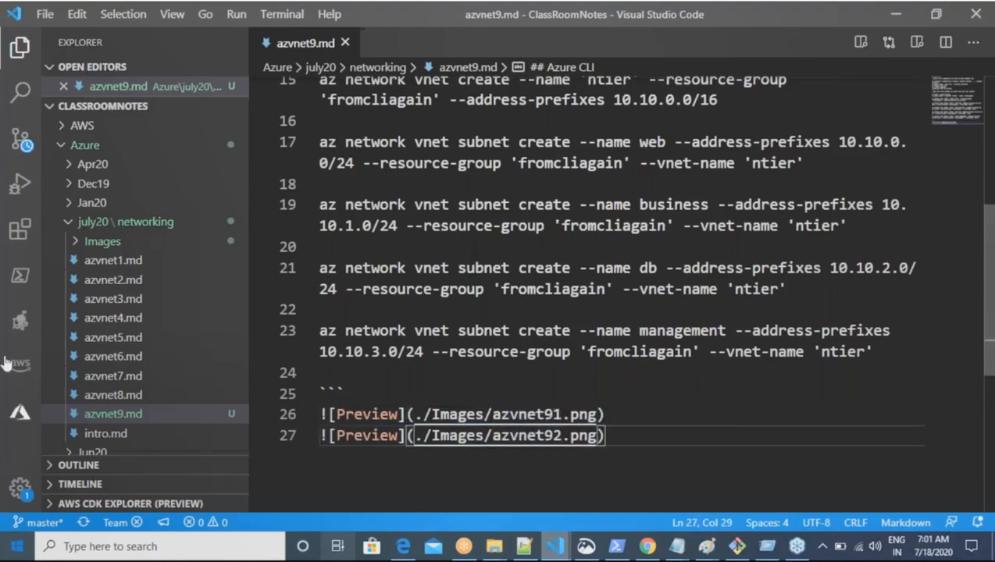
# Step: Check the file names in the Images folder and correct the two image links to vnet91.png and vnet92.png
pyautogui.click(72, 242)
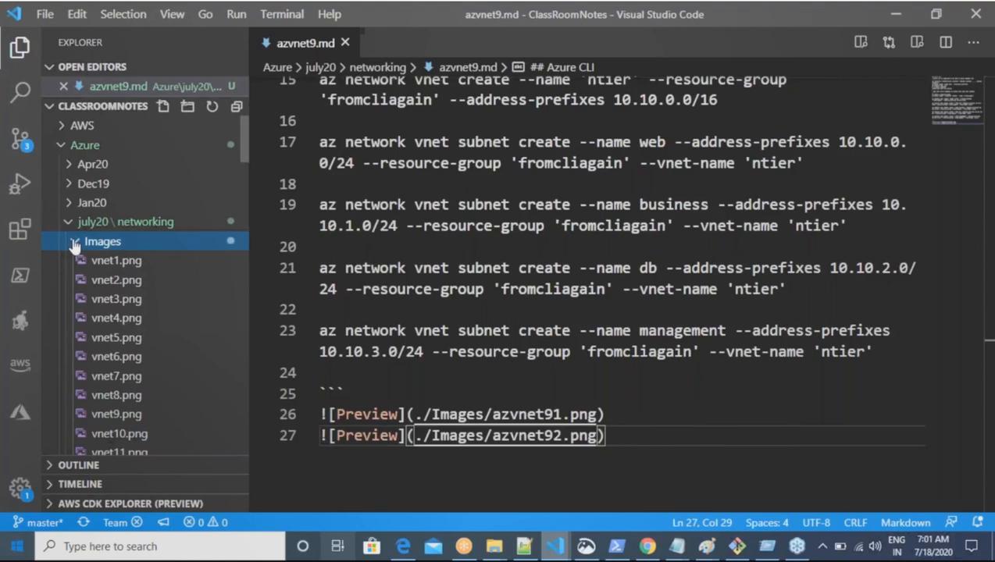
pyautogui.click(74, 241)
pyautogui.click(509, 414)
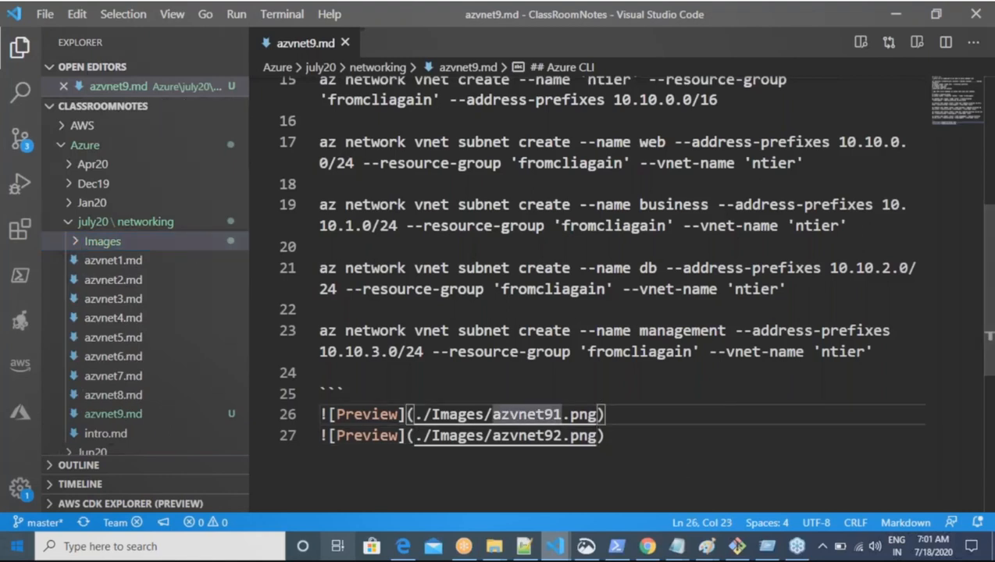
pyautogui.press('BackSpace')
pyautogui.press('BackSpace')
pyautogui.press('Down')
pyautogui.press('Delete')
pyautogui.press('Delete')
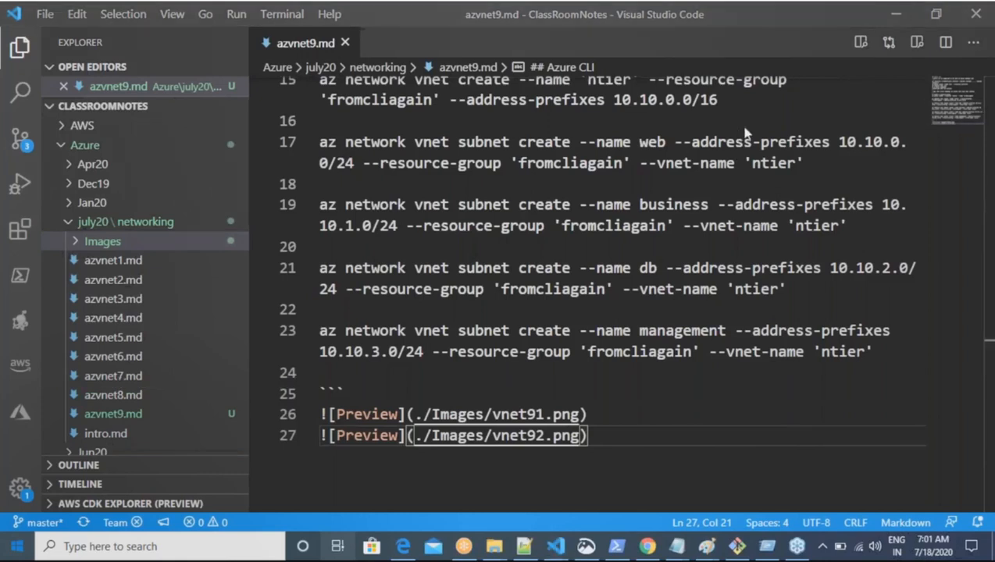
# Step: Add blank lines below the two image links in azvnet9.md and hide the file explorer sidebar
pyautogui.click(608, 431)
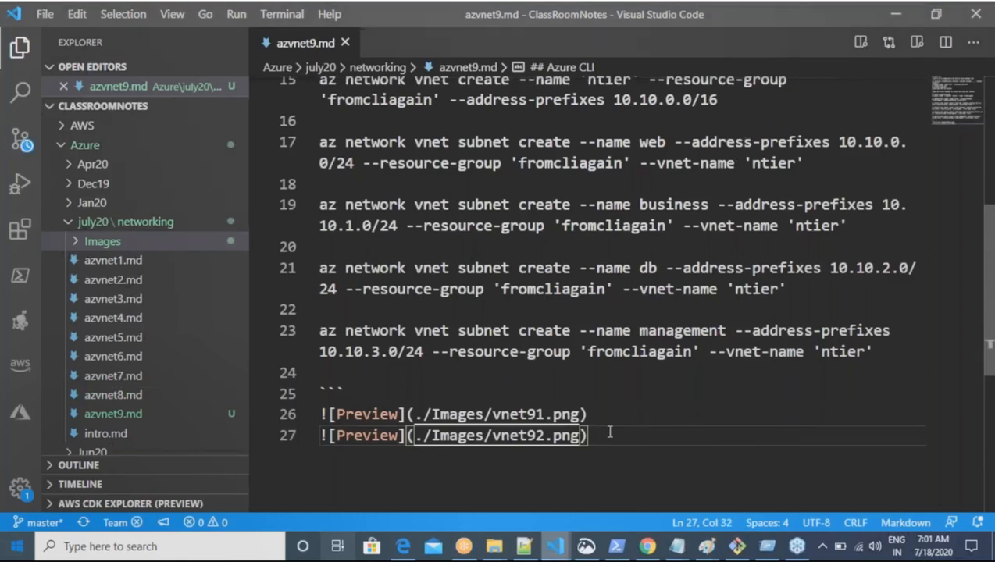
pyautogui.press('Return')
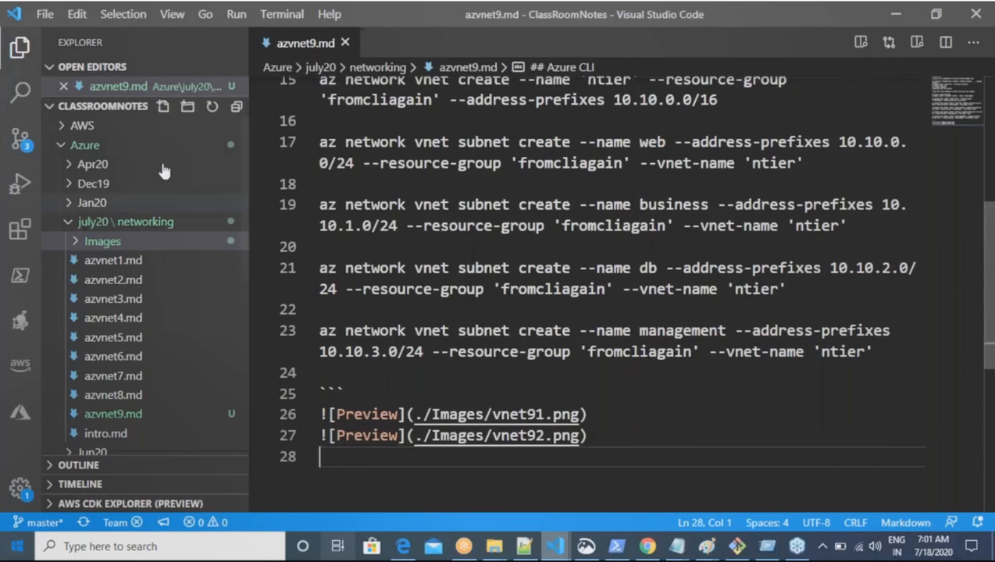
pyautogui.click(19, 47)
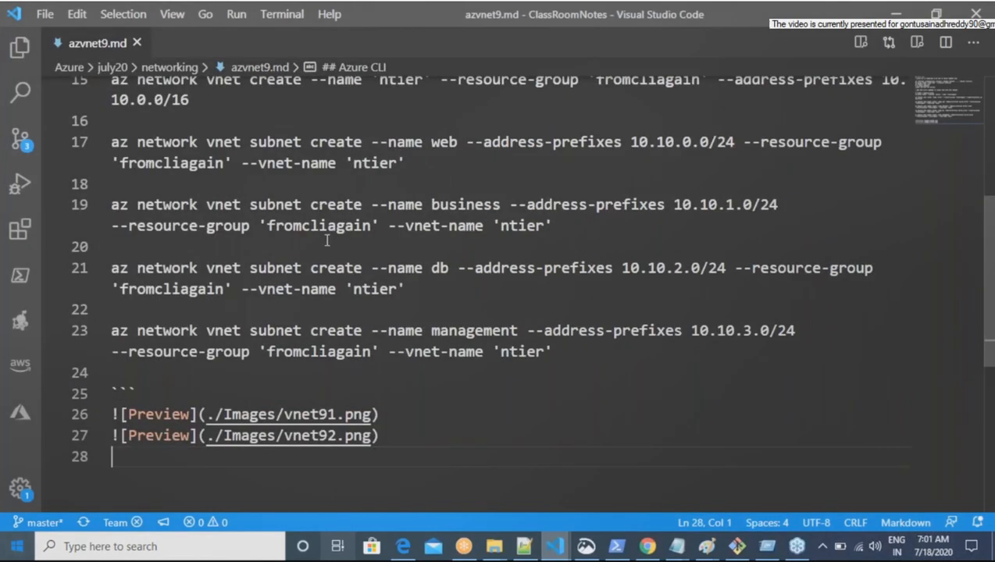
pyautogui.press('Return')
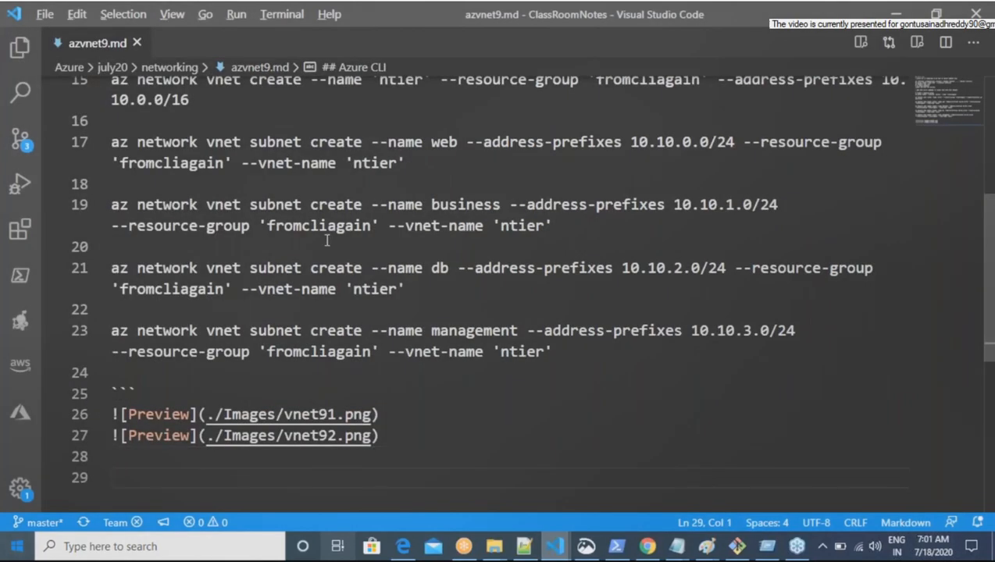
pyautogui.hotkey('alt', 'Tab')
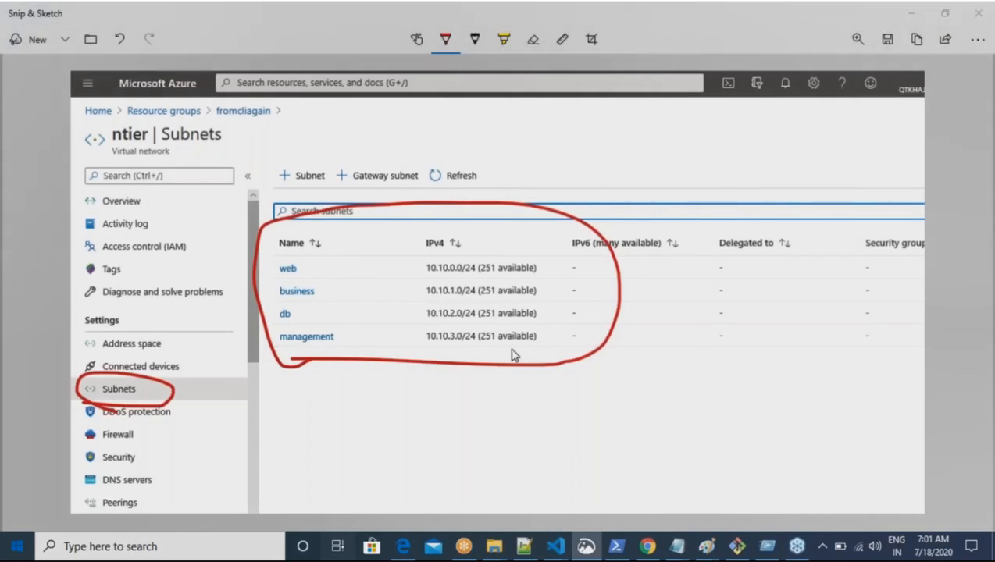
pyautogui.hotkey('alt', 'Tab')
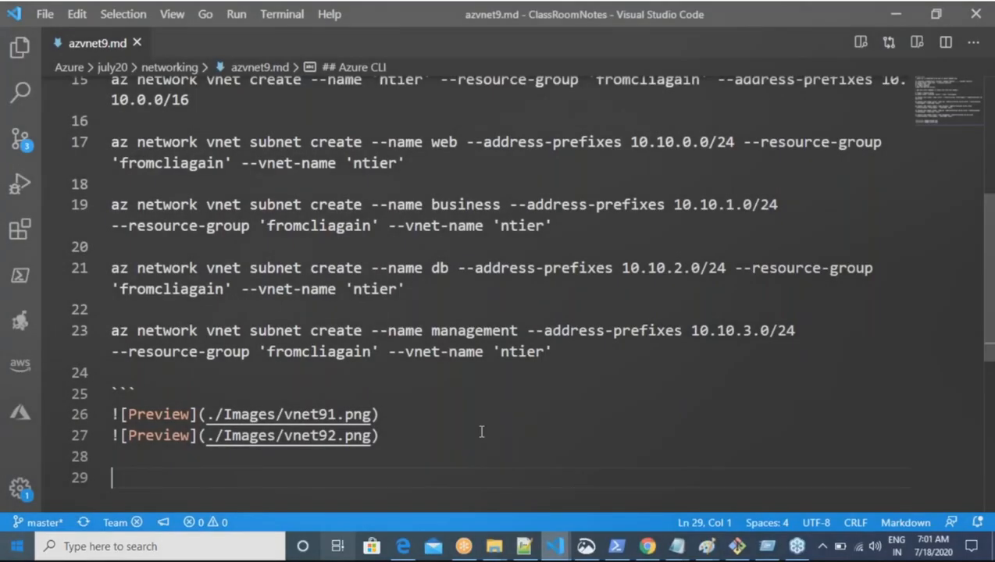
# Step: Add the bullet "Lets create one more vnet in range 10.11.0.0/16 in central us region with 4 subnets" below the image links
pyautogui.write('##')
pyautogui.press('BackSpace')
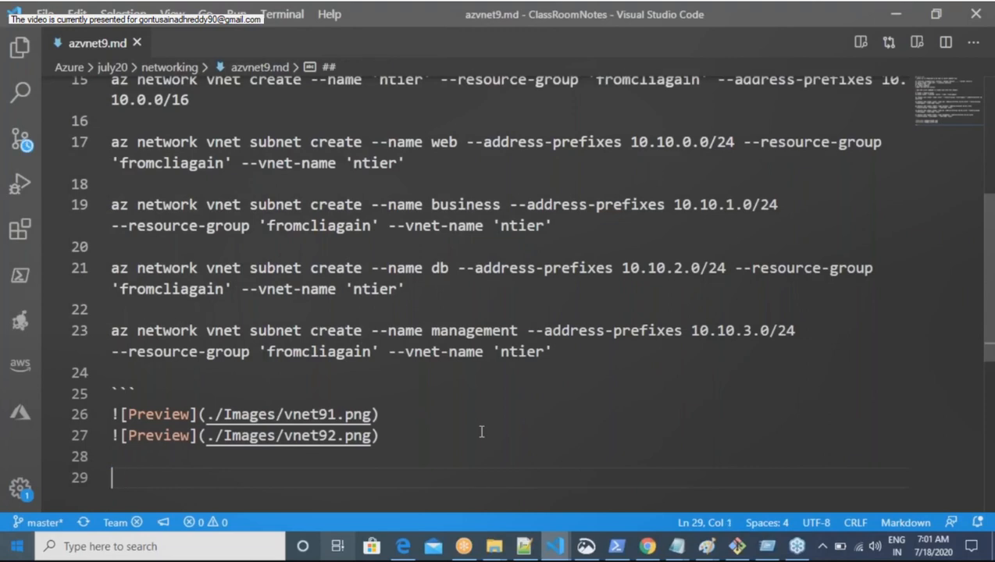
pyautogui.write('Lets c')
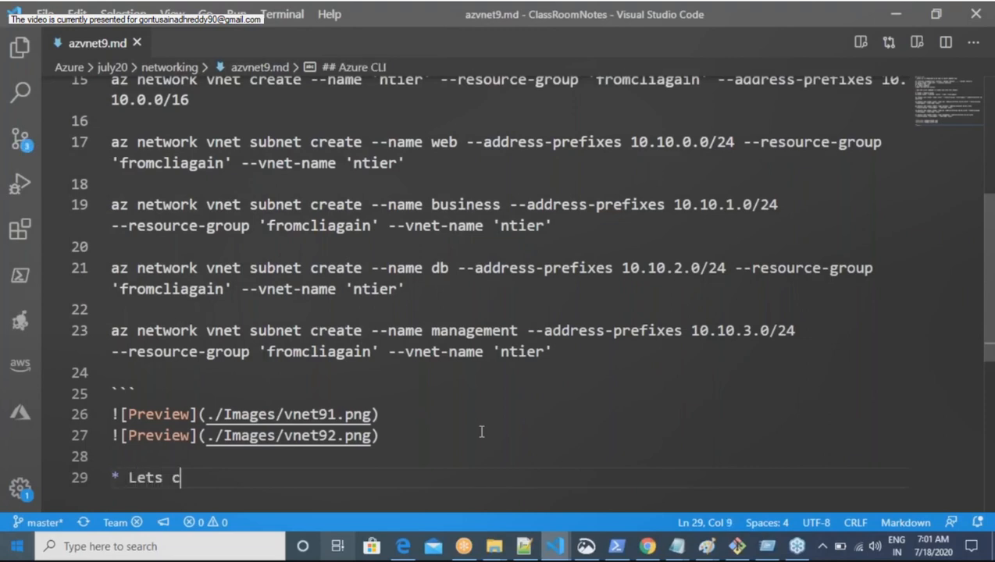
pyautogui.write('reate one more vnet in range 10')
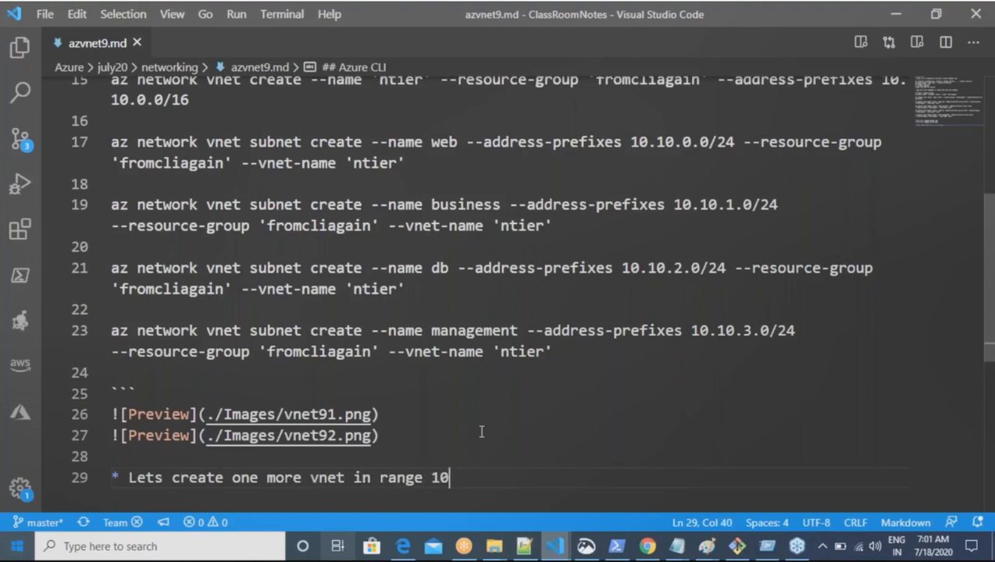
pyautogui.write('.11.0.0/16')
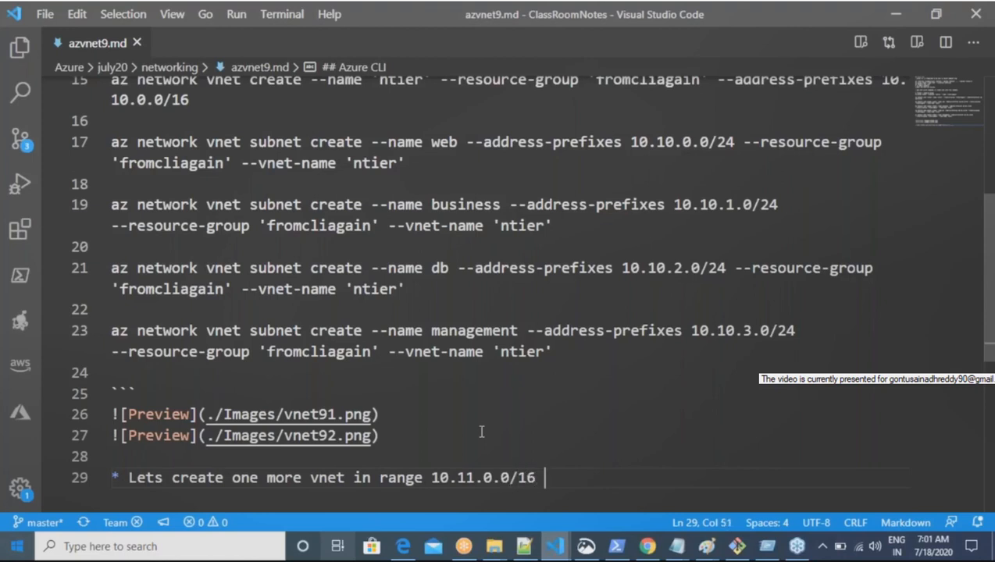
pyautogui.write(' in central')
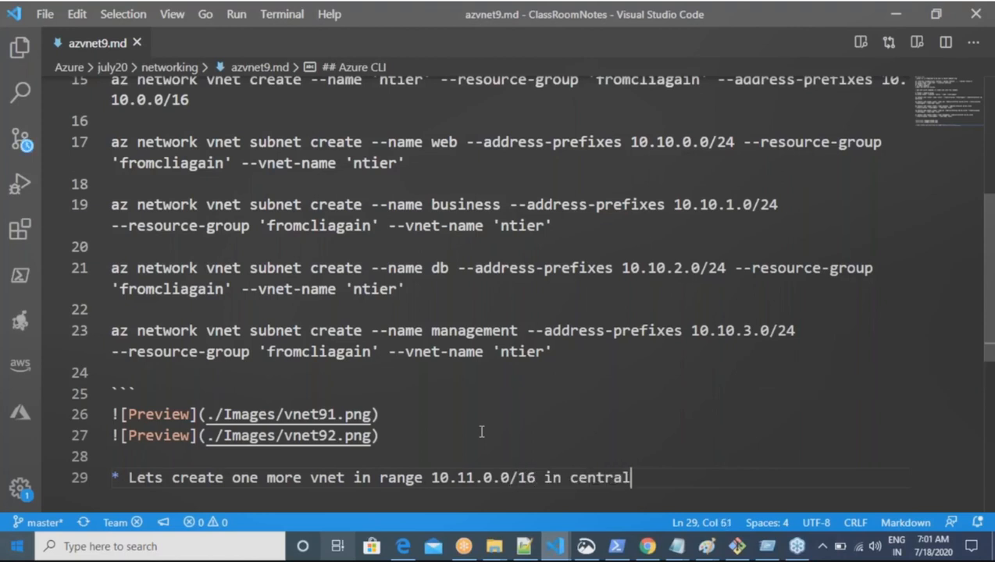
pyautogui.write(' us region ')
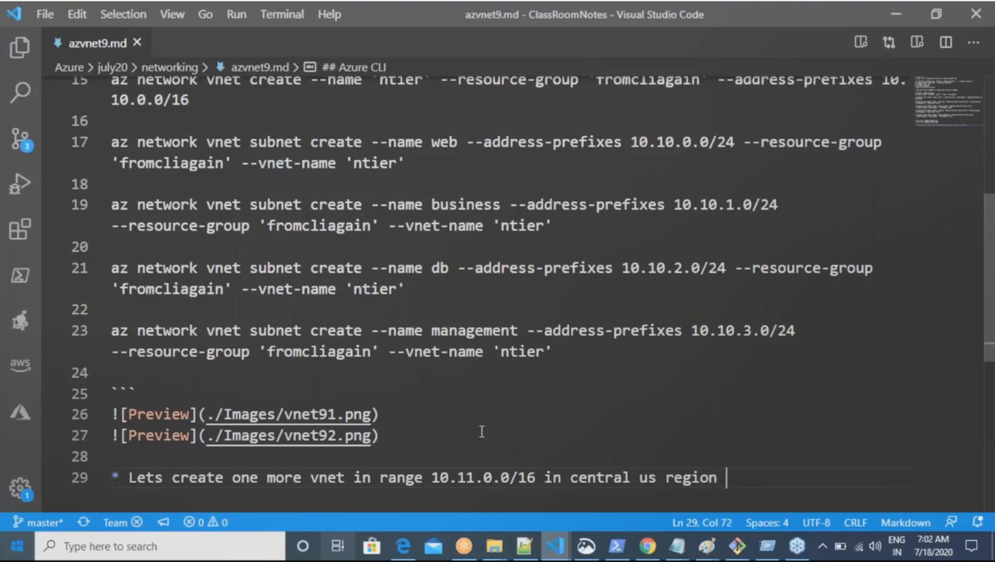
pyautogui.write('with 4 ')
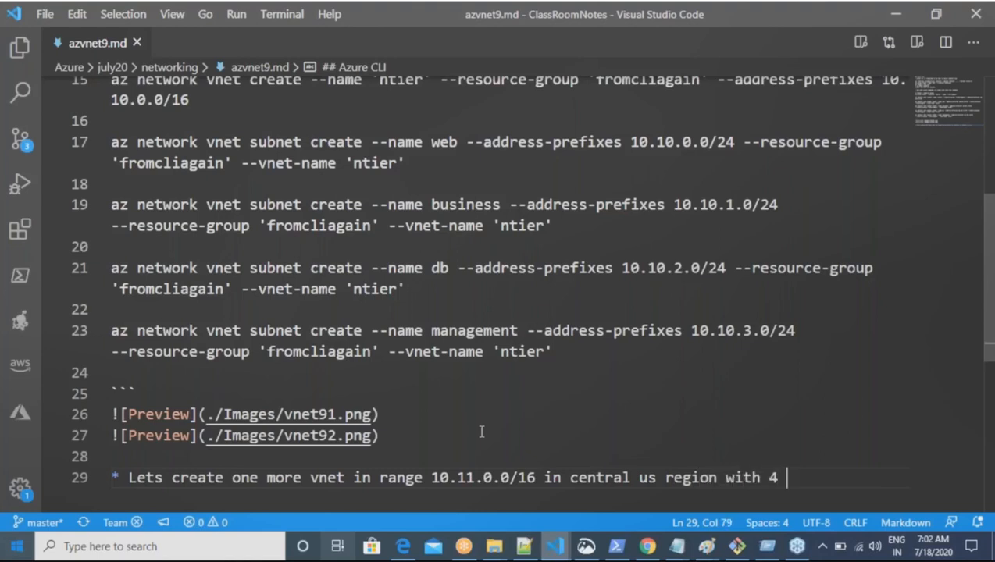
pyautogui.write('subnets')
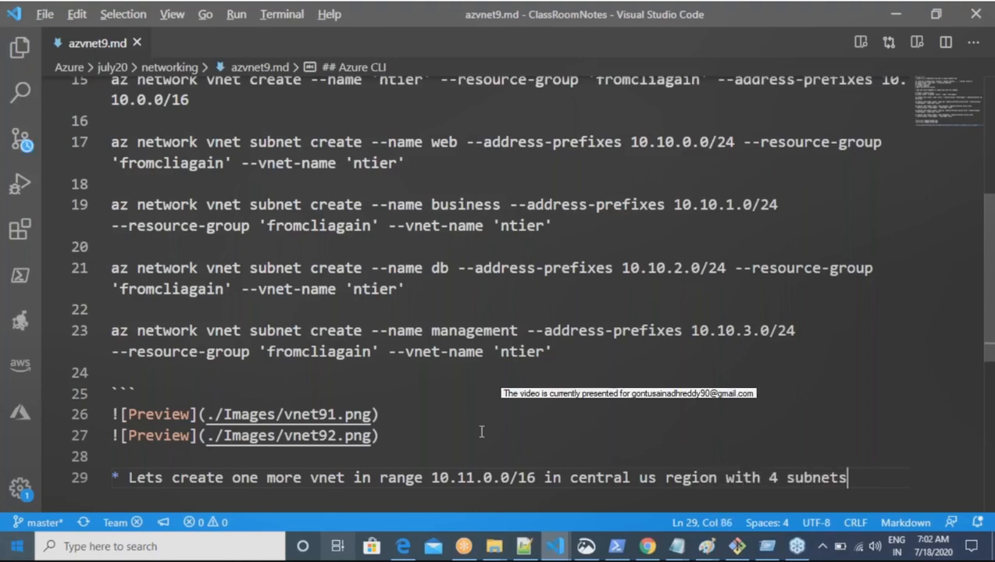
# Step: Switch to the ex1.azcli script window and close its terminal panel
pyautogui.hotkey('alt', 'Tab')
pyautogui.hotkey('alt', 'Tab')
pyautogui.hotkey('alt', 'Tab')
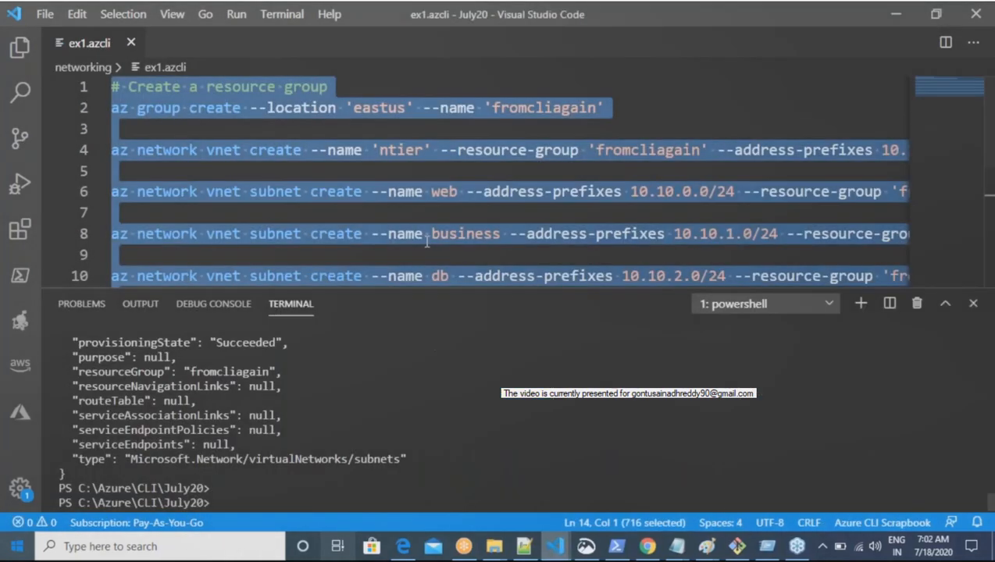
pyautogui.click(972, 304)
pyautogui.click(268, 275)
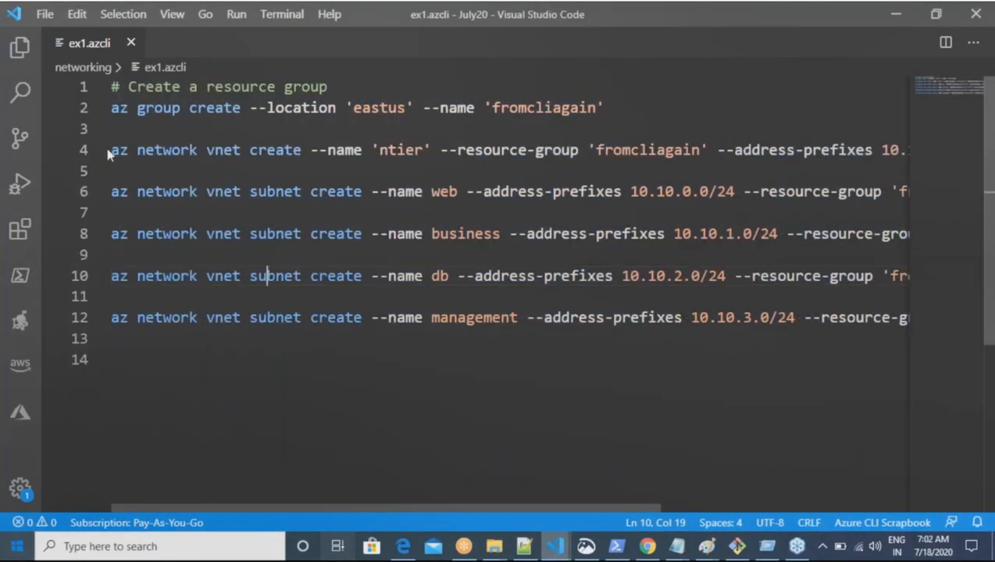
# Step: Copy the vnet create command and the four subnet create commands and paste them below the management subnet command
pyautogui.moveTo(111, 150); pyautogui.dragTo(912, 317)
pyautogui.hotkey('ctrl', 'c')
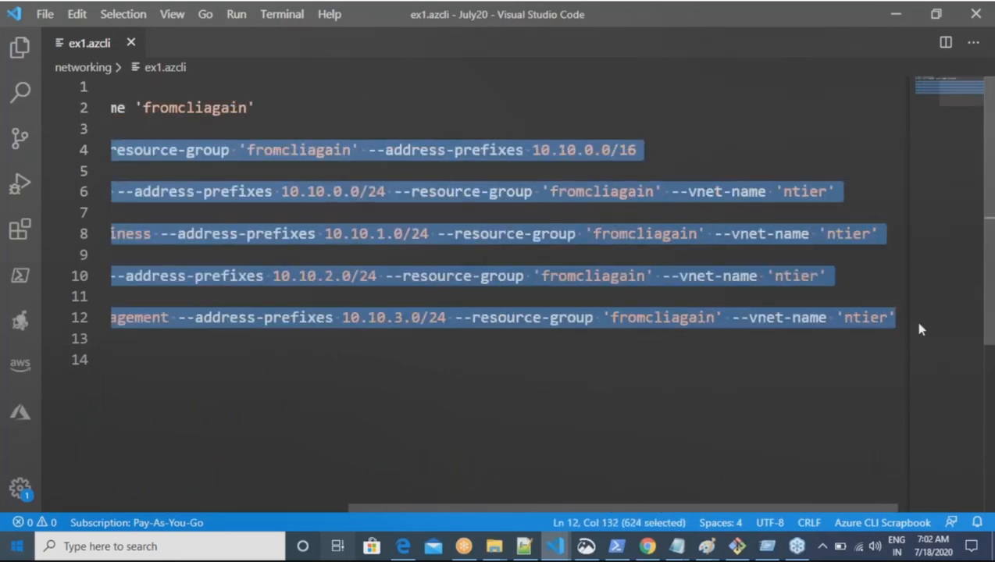
pyautogui.click(900, 311)
pyautogui.press('Down')
pyautogui.press('Down')
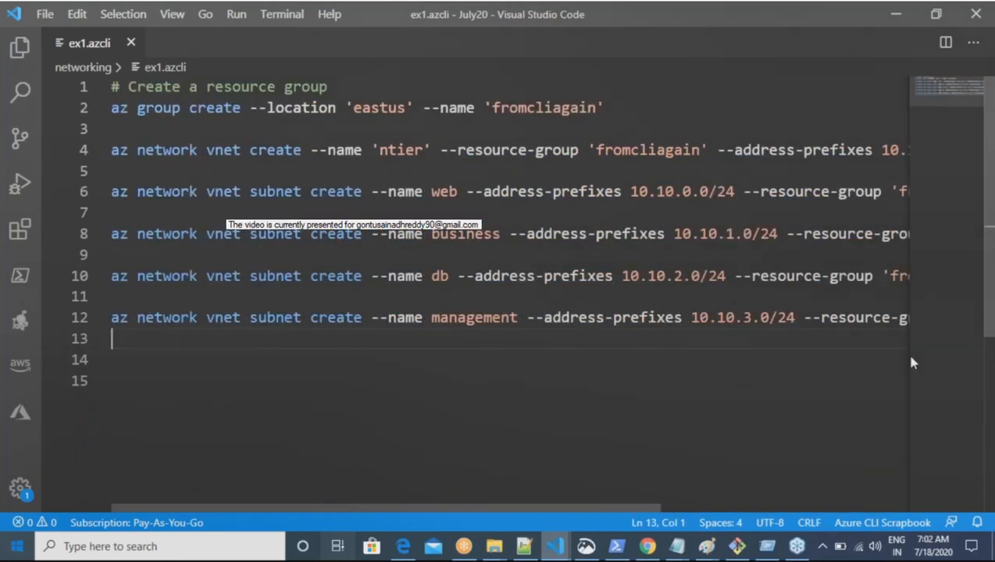
pyautogui.press('Return')
pyautogui.press('Return')
pyautogui.hotkey('ctrl', 'v')
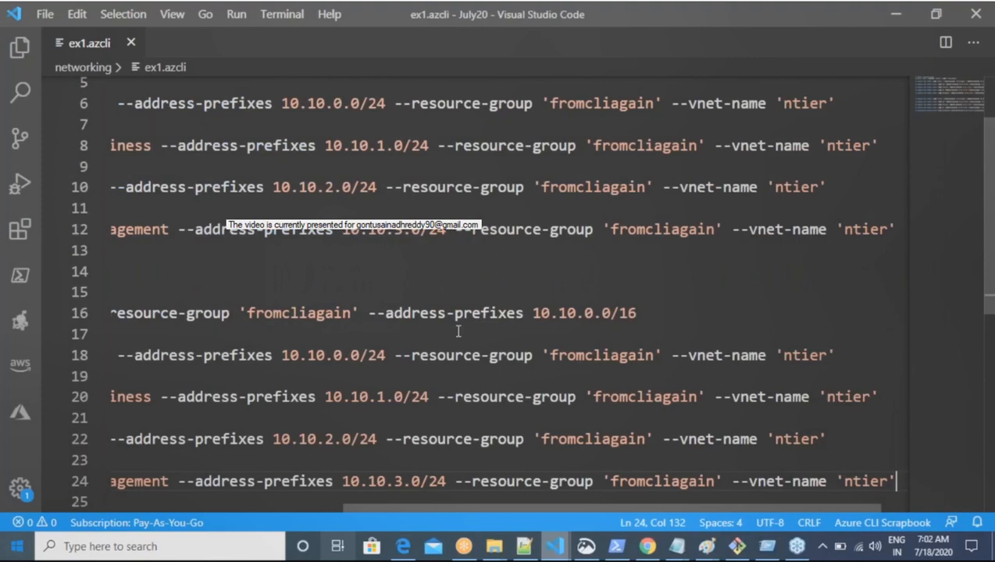
# Step: Set the address prefix of the duplicated vnet create command to 10.11.0.0/16
pyautogui.doubleClick(577, 313)
pyautogui.write('11')
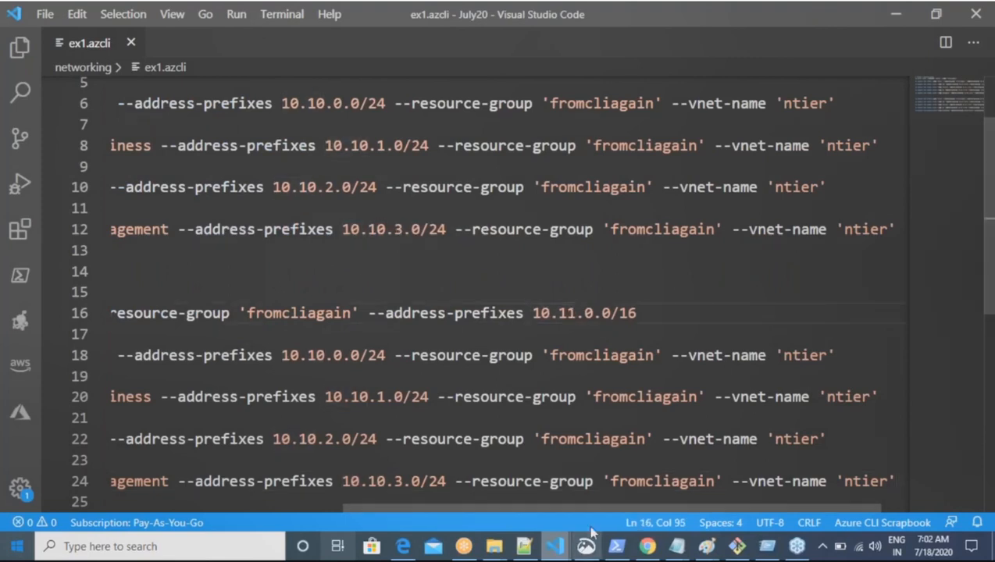
pyautogui.moveTo(569, 506); pyautogui.dragTo(291, 498)
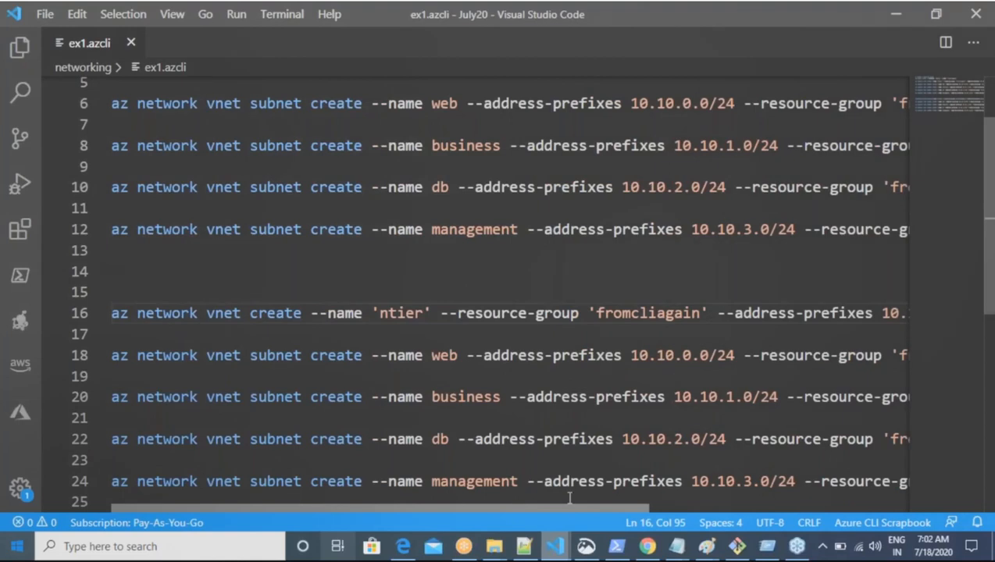
pyautogui.moveTo(570, 498); pyautogui.dragTo(315, 488)
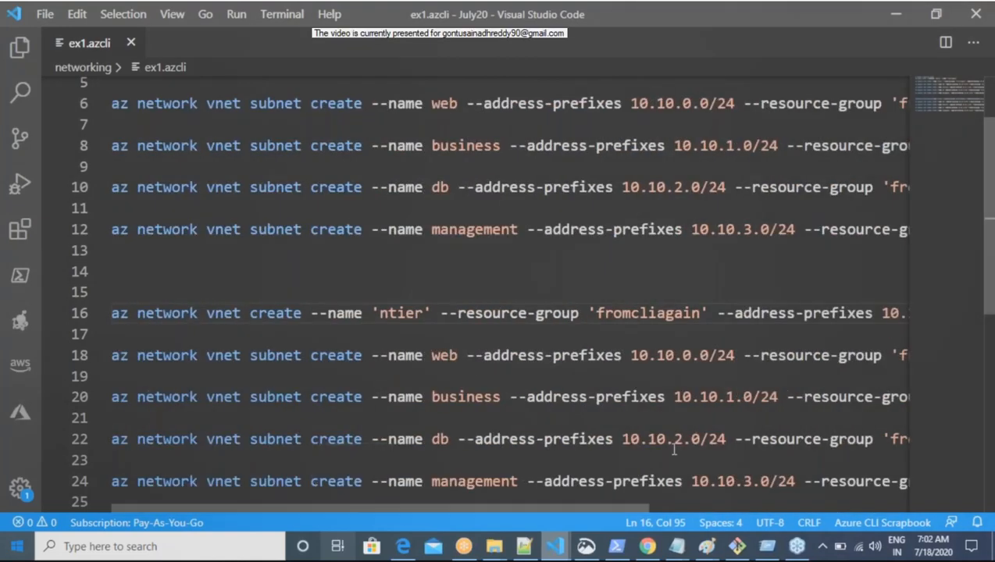
# Step: Switch to the Azure CLI documentation in Chrome and look up the location parameter of az network vnet create
pyautogui.hotkey('alt', 'Tab')
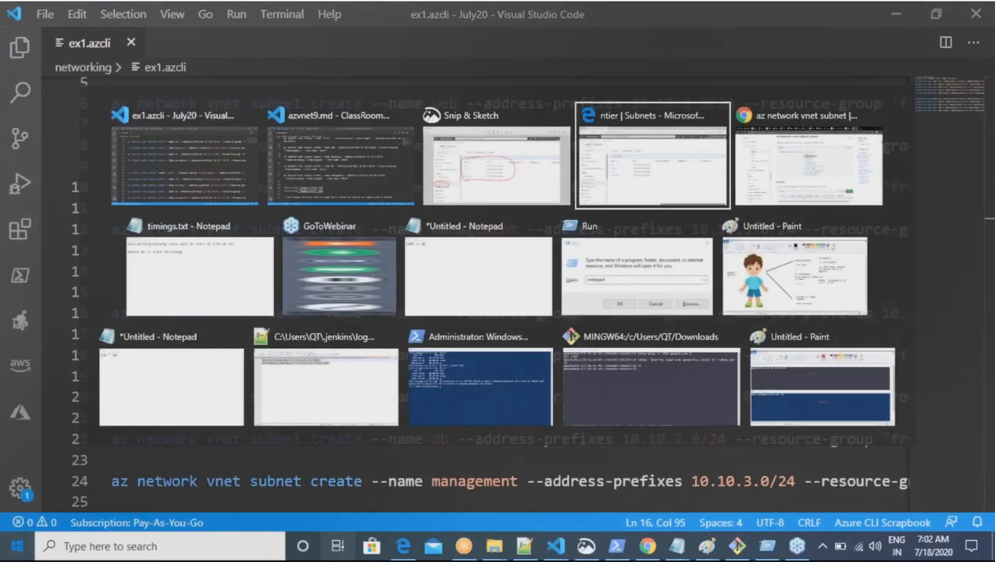
pyautogui.hotkey('alt', 'Tab')
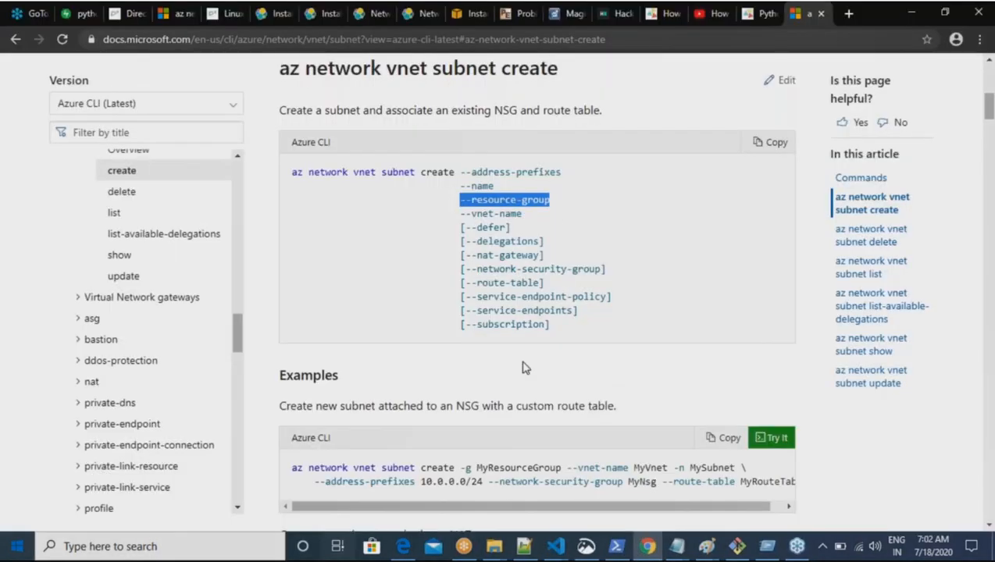
pyautogui.scroll(4, 172, 266)
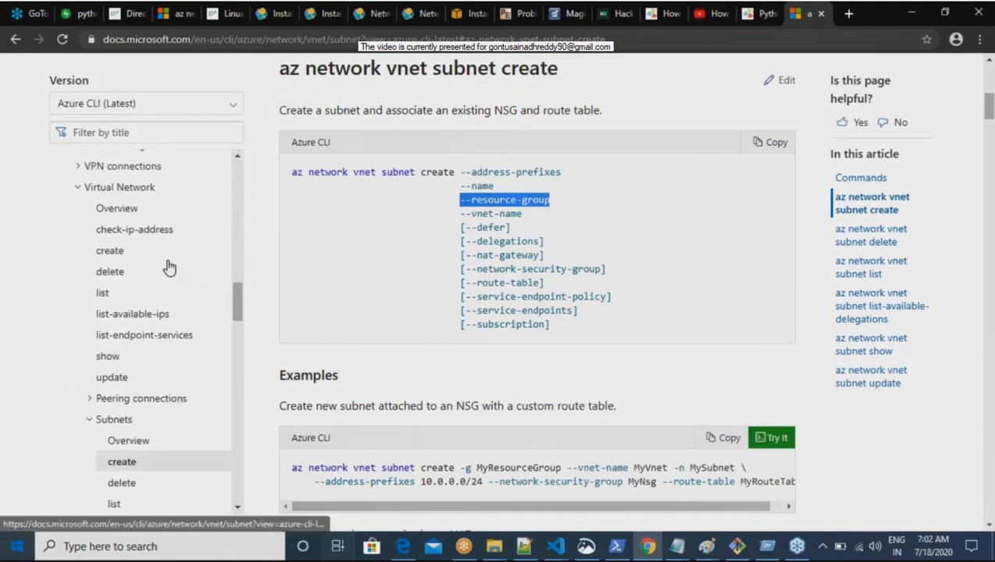
pyautogui.click(113, 252)
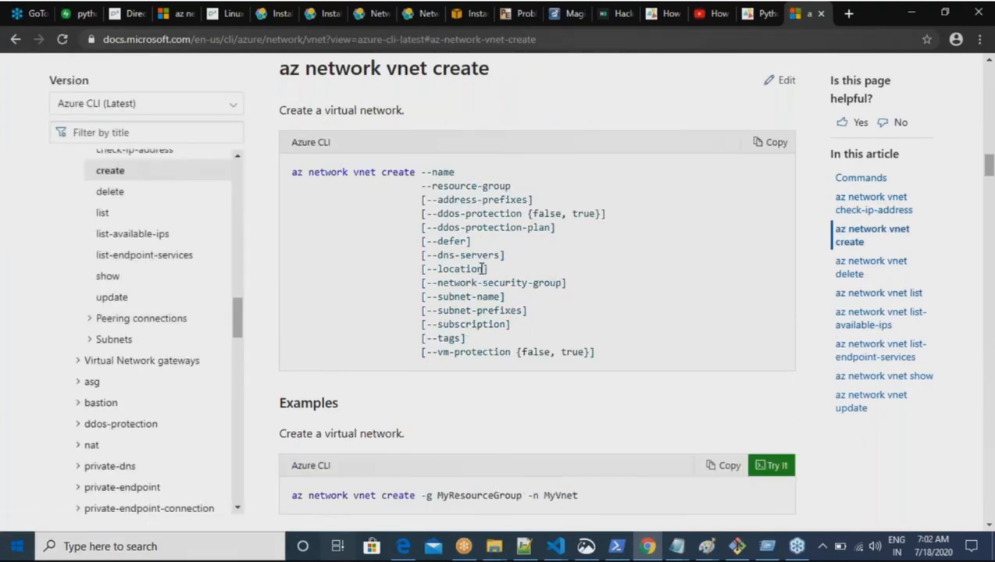
pyautogui.moveTo(483, 269); pyautogui.dragTo(428, 269)
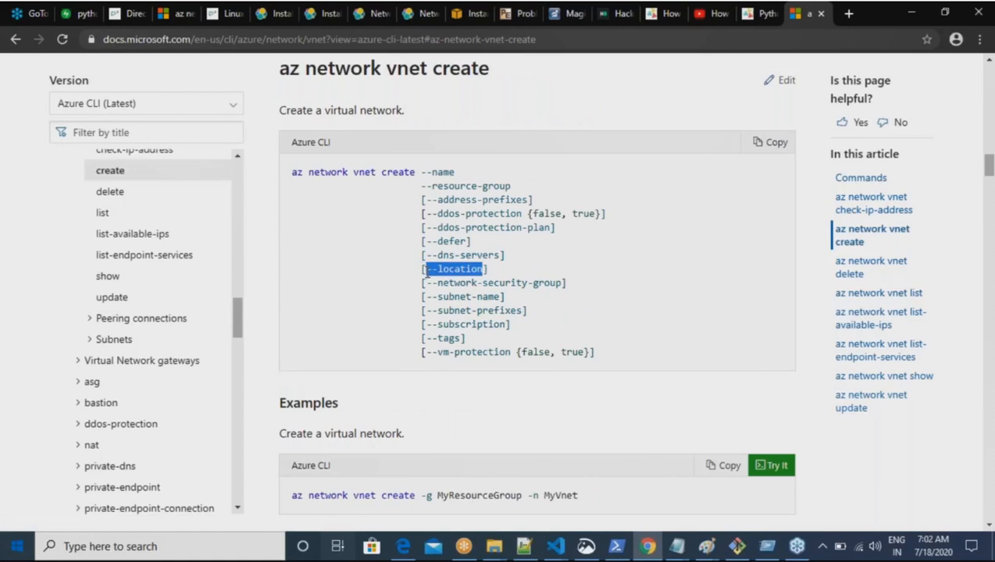
# Step: Return to ex1.azcli in Visual Studio Code and append --location 'centralus' to the duplicated vnet create command
pyautogui.hotkey('alt', 'Tab')
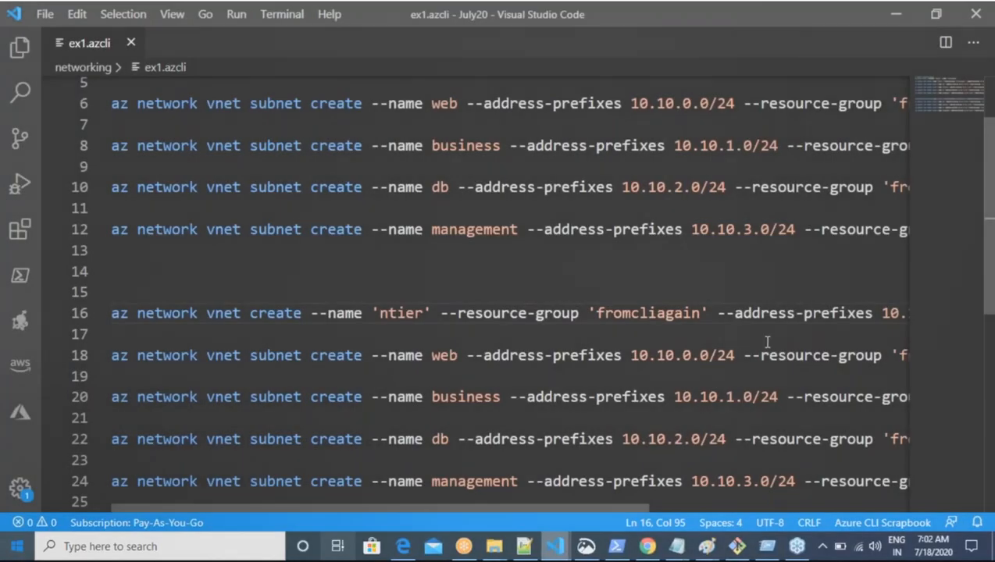
pyautogui.click(780, 320)
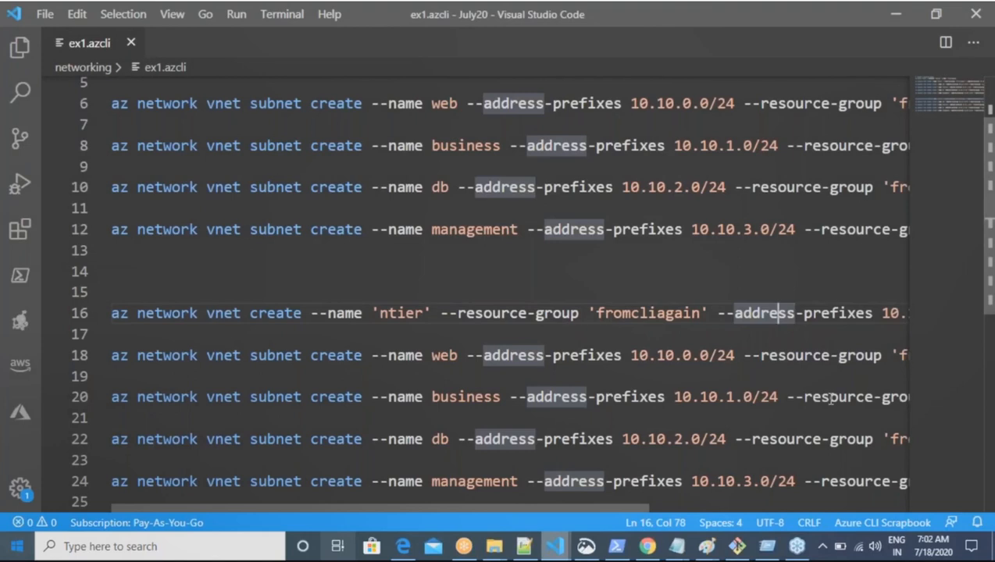
pyautogui.press('End')
pyautogui.write('--loc')
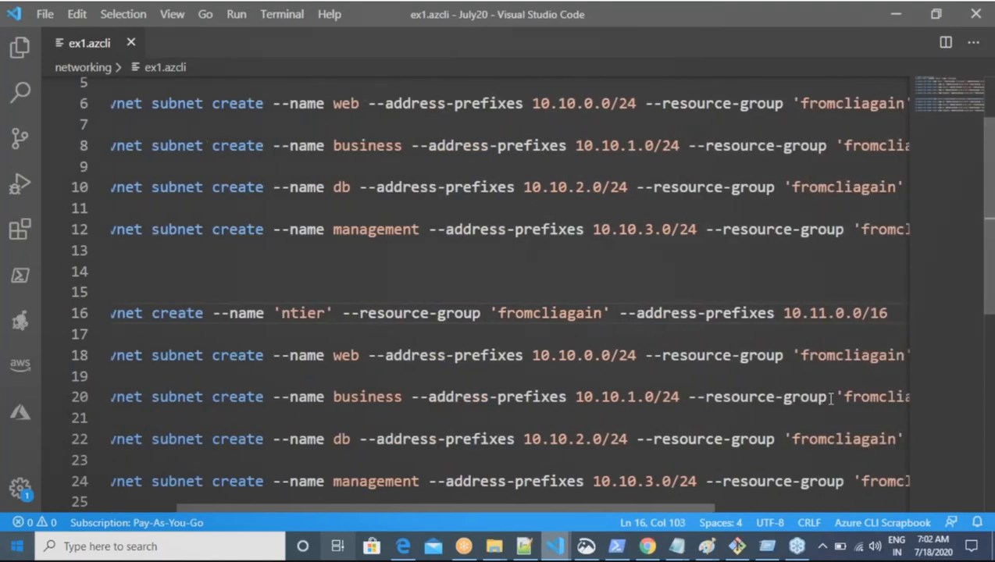
pyautogui.write('ation')
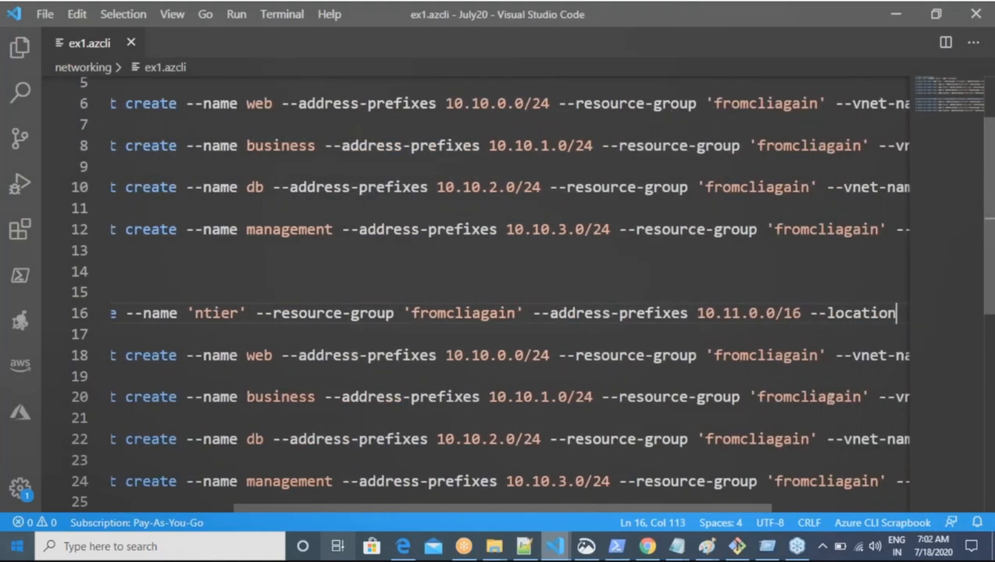
pyautogui.write(" 'centraluse")
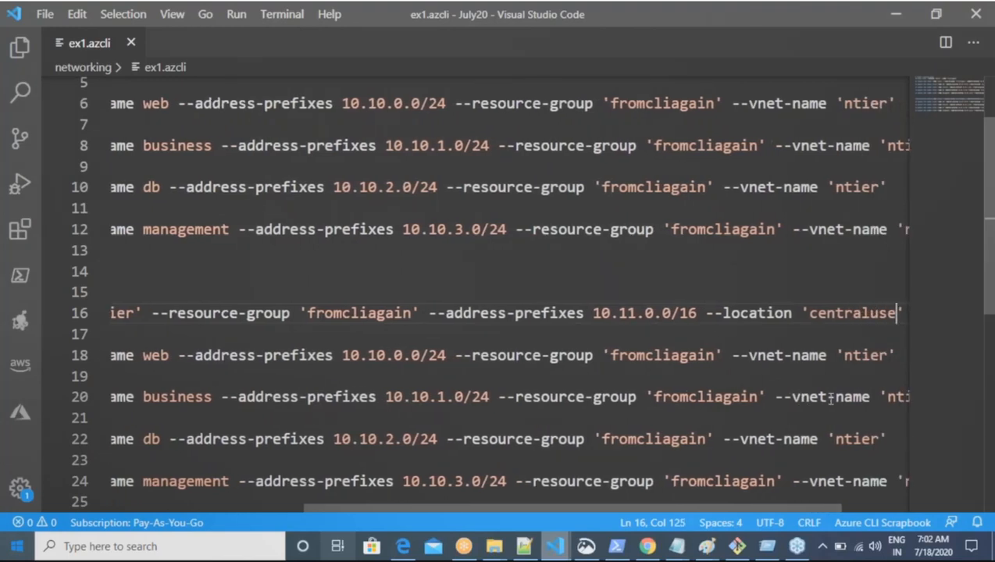
pyautogui.press('BackSpace')
pyautogui.press('End')
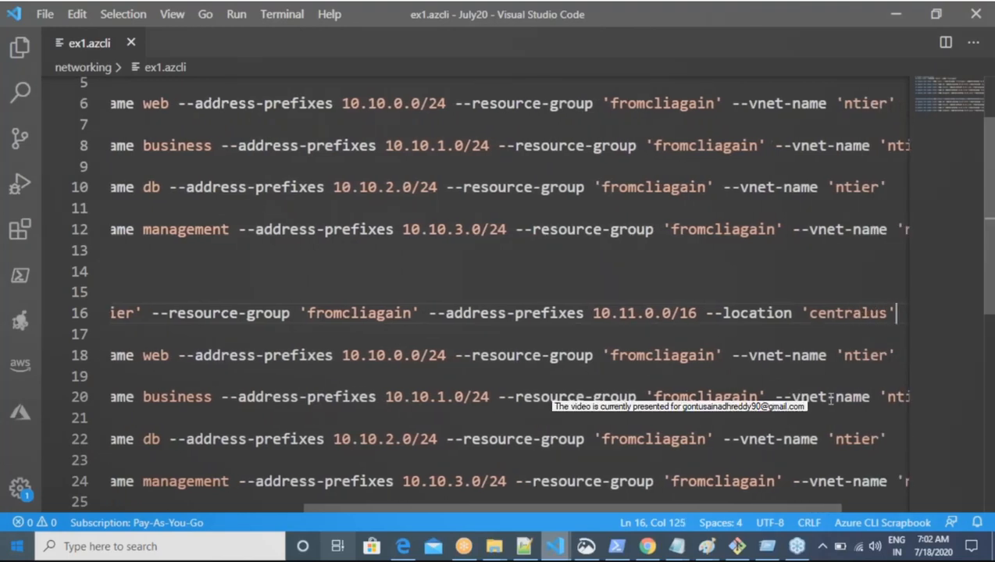
# Step: Set the duplicated web and business subnets' address prefixes to 10.11.0.0/24 and 10.11.1.0/24
pyautogui.click(383, 356)
pyautogui.press('BackSpace')
pyautogui.write('1')
pyautogui.press('Down')
pyautogui.press('Down')
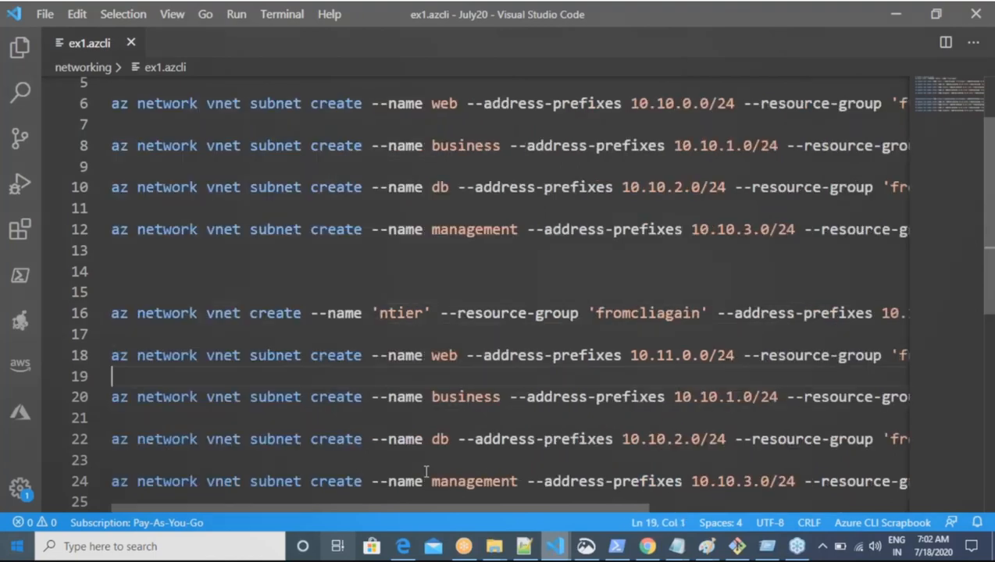
pyautogui.press('Right')
pyautogui.press('Right')
pyautogui.press('Right')
pyautogui.press('Right')
pyautogui.press('Right')
pyautogui.press('BackSpace')
pyautogui.write('1')
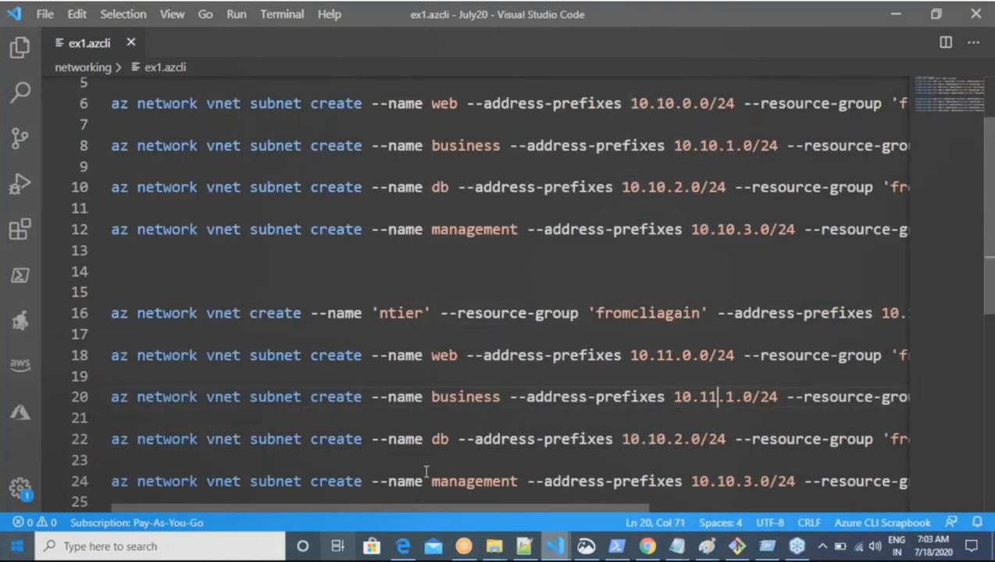
# Step: Set the duplicated db and management subnets' address prefixes to 10.11.2.0/24 and 10.11.3.0/24
pyautogui.press('Down')
pyautogui.press('Down')
pyautogui.press('Left')
pyautogui.press('Left')
pyautogui.press('Left')
pyautogui.press('Left')
pyautogui.press('Left')
pyautogui.press('Left')
pyautogui.press('BackSpace')
pyautogui.write('1')
pyautogui.press('Down')
pyautogui.press('Down')
pyautogui.press('Right')
pyautogui.press('Right')
pyautogui.press('Right')
pyautogui.press('Right')
pyautogui.press('Right')
pyautogui.press('Right')
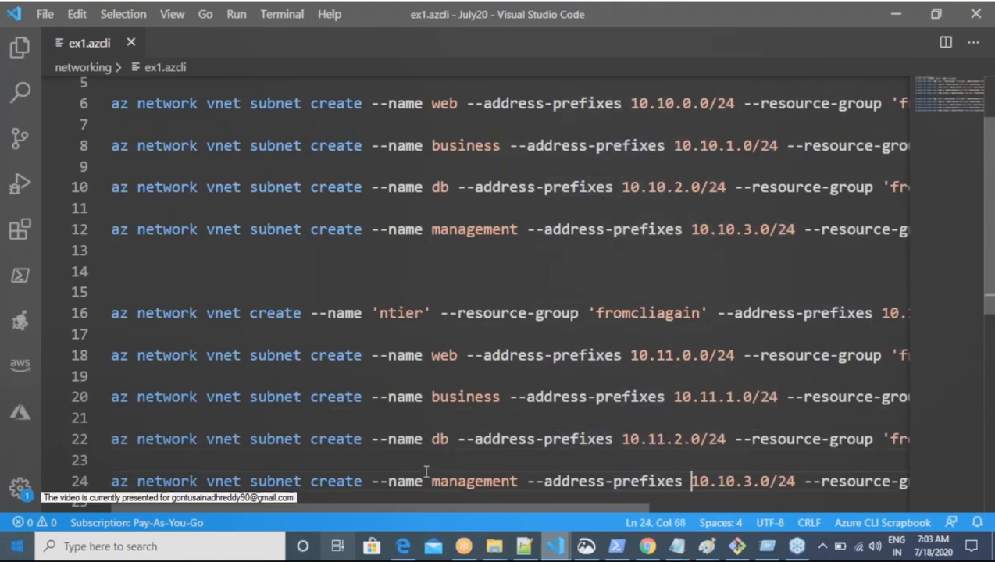
pyautogui.press('Right')
pyautogui.press('Right')
pyautogui.press('BackSpace')
pyautogui.write('1')
# Step: Rename the vnet in the duplicated vnet create command to 'ntiersecondary'
pyautogui.doubleClick(419, 313)
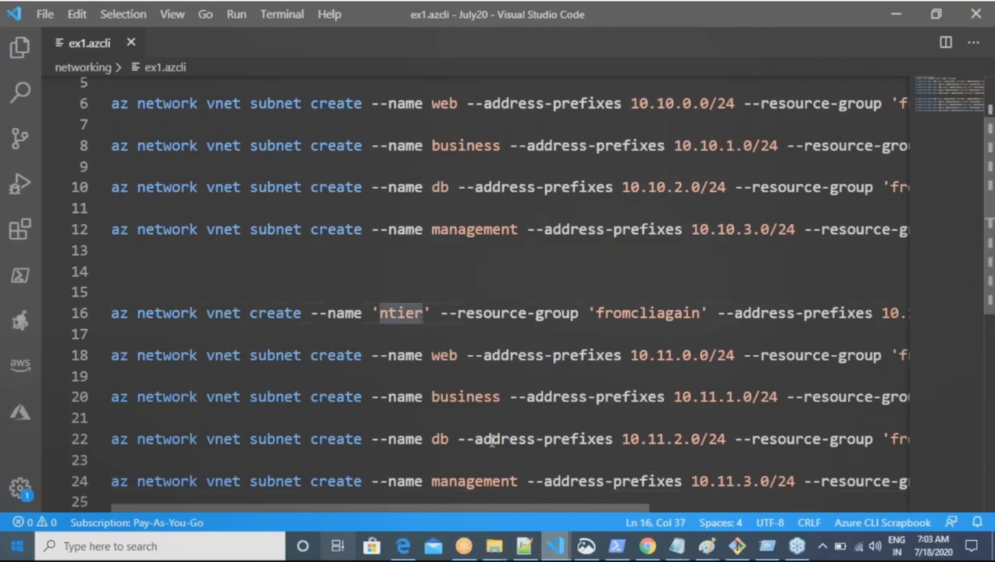
pyautogui.write('se')
pyautogui.write('condar')
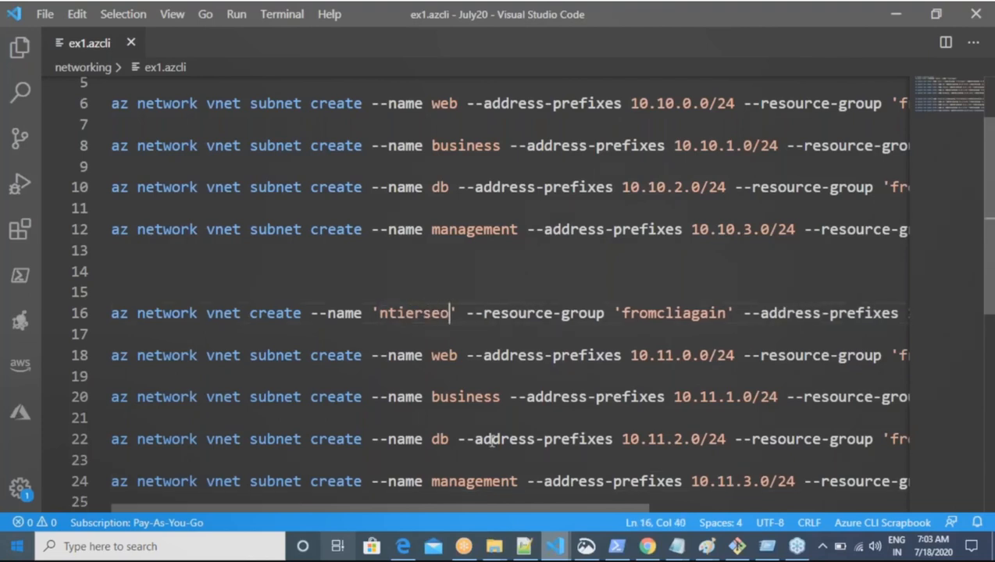
pyautogui.write('y')
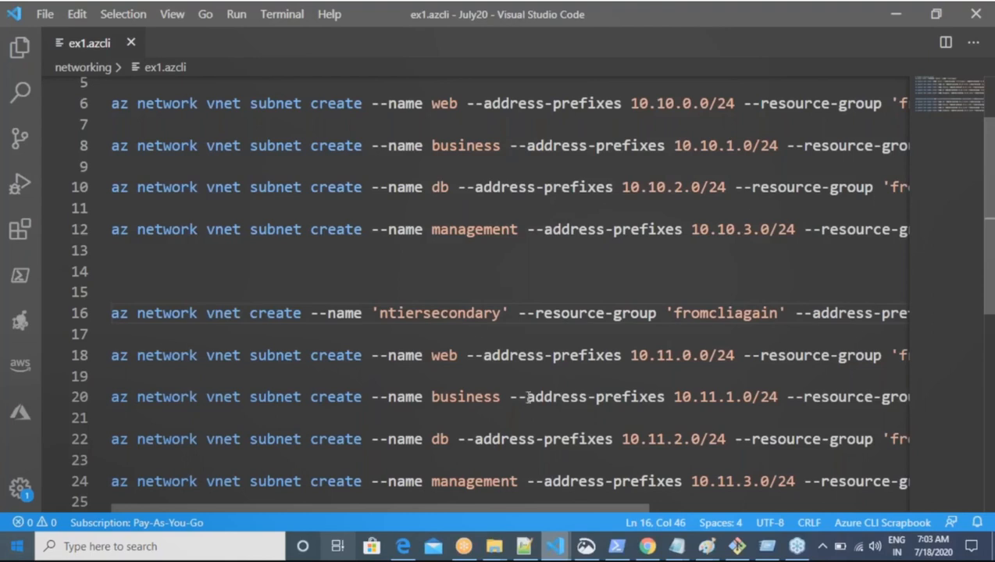
# Step: Copy the name ntiersecondary into the --vnet-name value of the four duplicated subnet create commands
pyautogui.doubleClick(438, 312)
pyautogui.hotkey('ctrl', 'c')
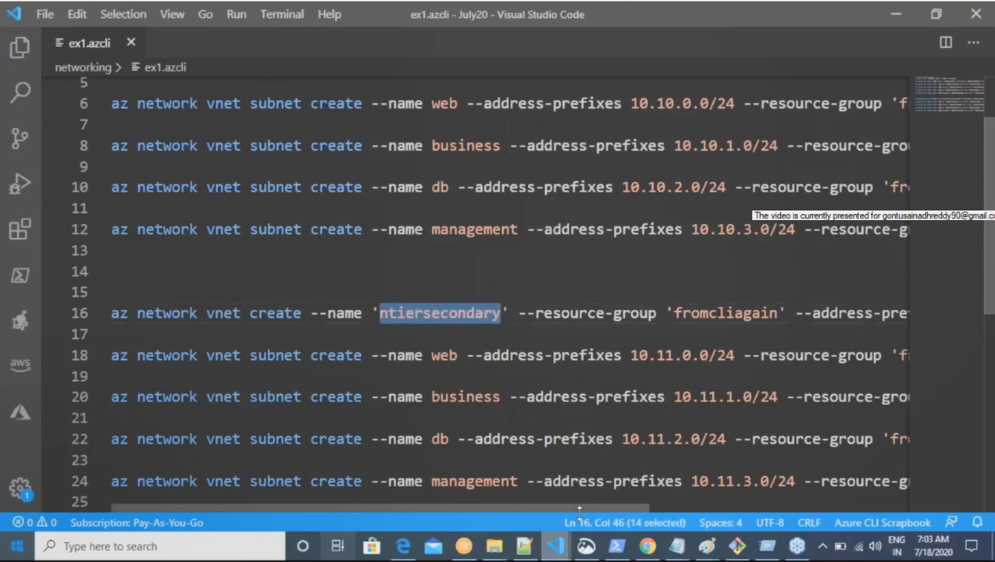
pyautogui.moveTo(578, 511); pyautogui.dragTo(838, 511)
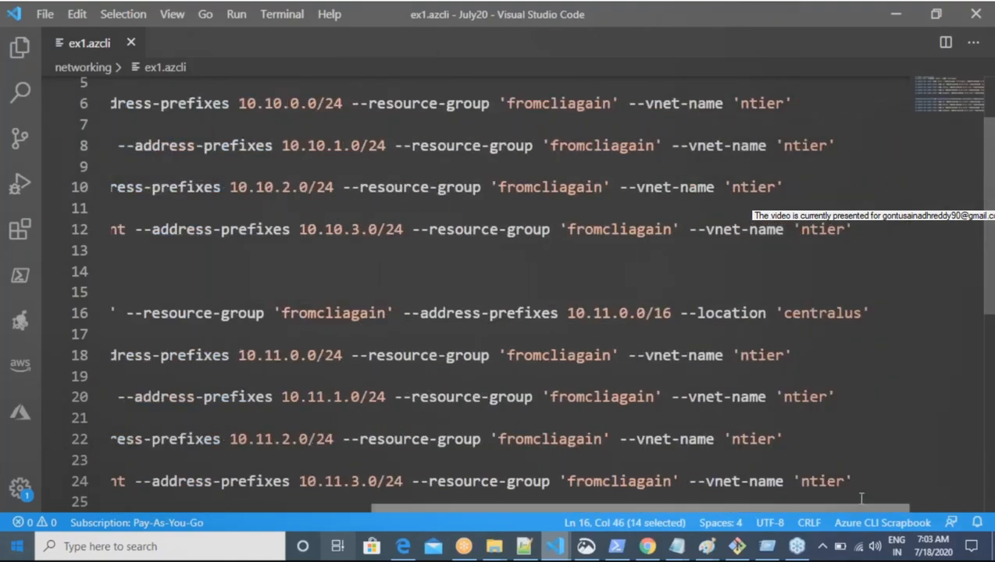
pyautogui.doubleClick(770, 355)
pyautogui.hotkey('ctrl', 'v')
pyautogui.doubleClick(812, 397)
pyautogui.hotkey('ctrl', 'v')
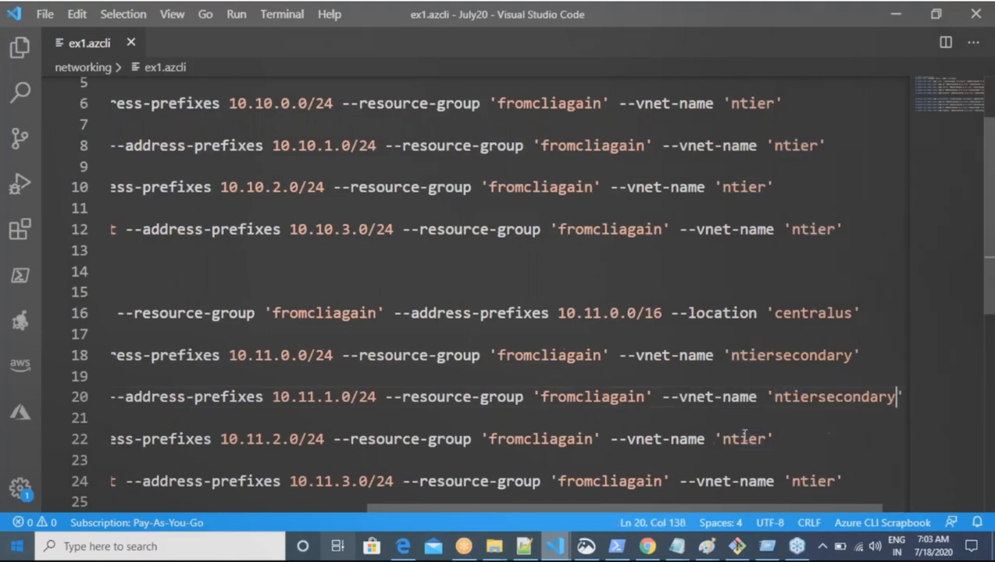
pyautogui.doubleClick(743, 439)
pyautogui.hotkey('ctrl', 'v')
pyautogui.doubleClick(813, 481)
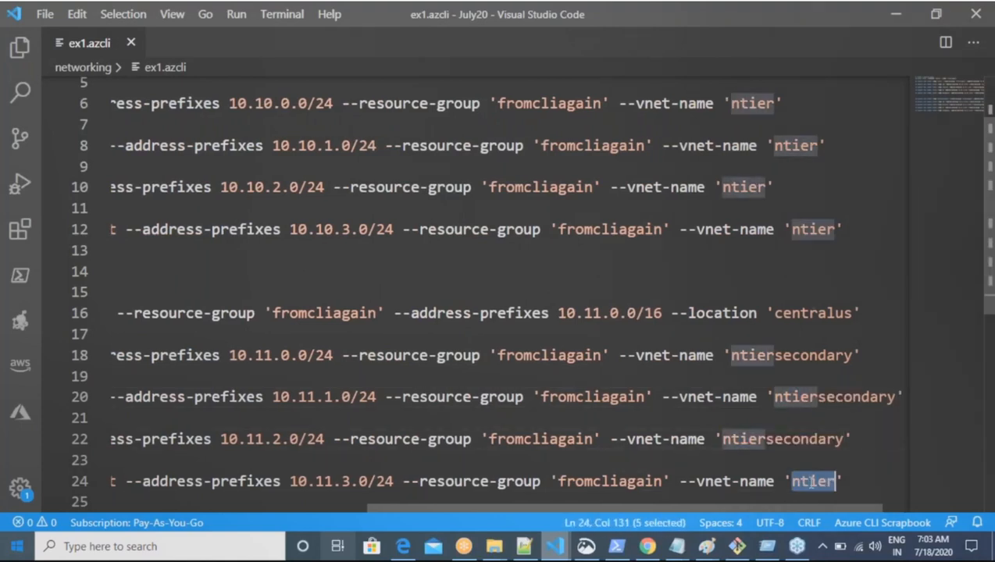
pyautogui.hotkey('ctrl', 'v')
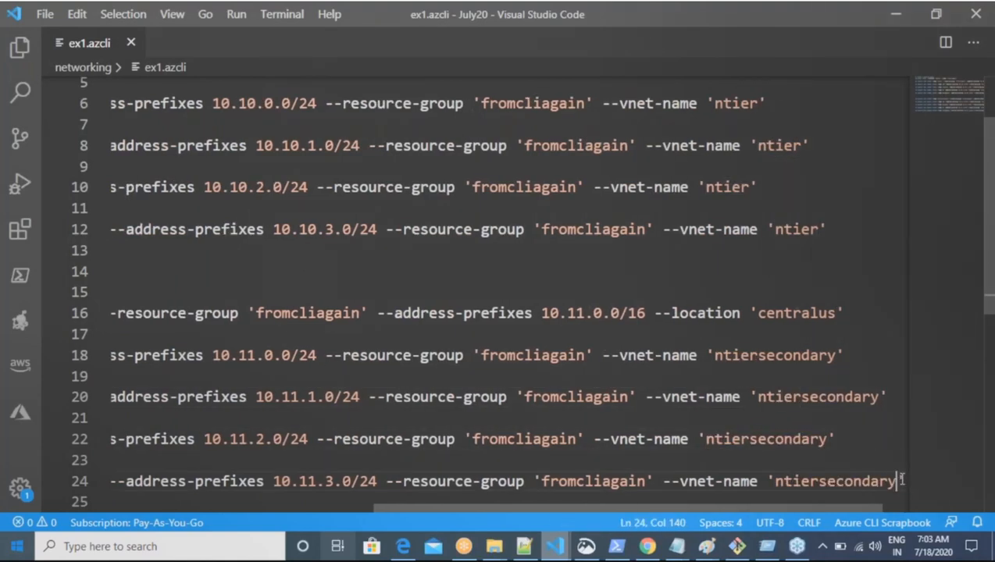
# Step: Select the ntiersecondary vnet command with its four subnet commands and run them in the terminal
pyautogui.click(904, 478)
pyautogui.moveTo(898, 480); pyautogui.dragTo(91, 312)
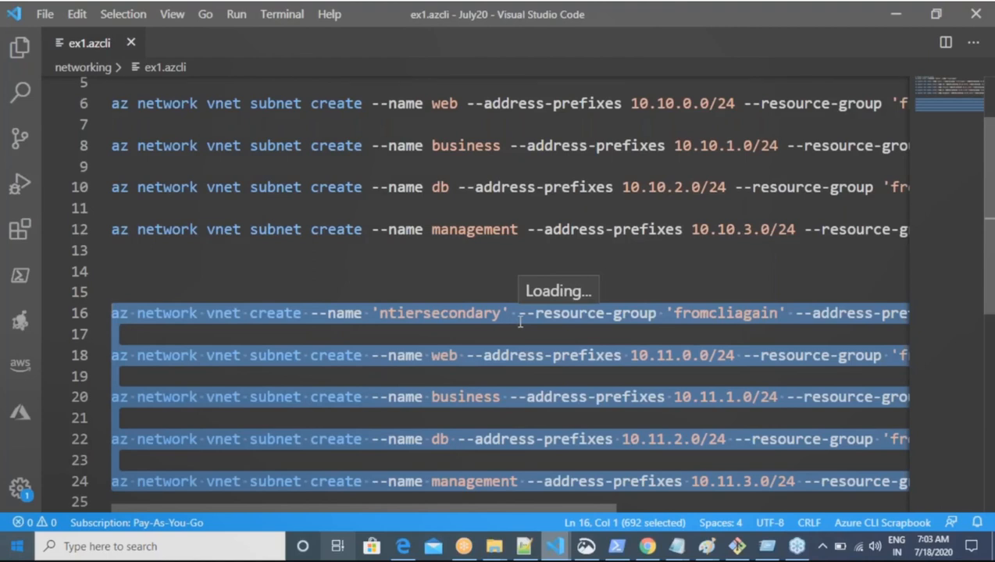
pyautogui.rightClick(426, 313)
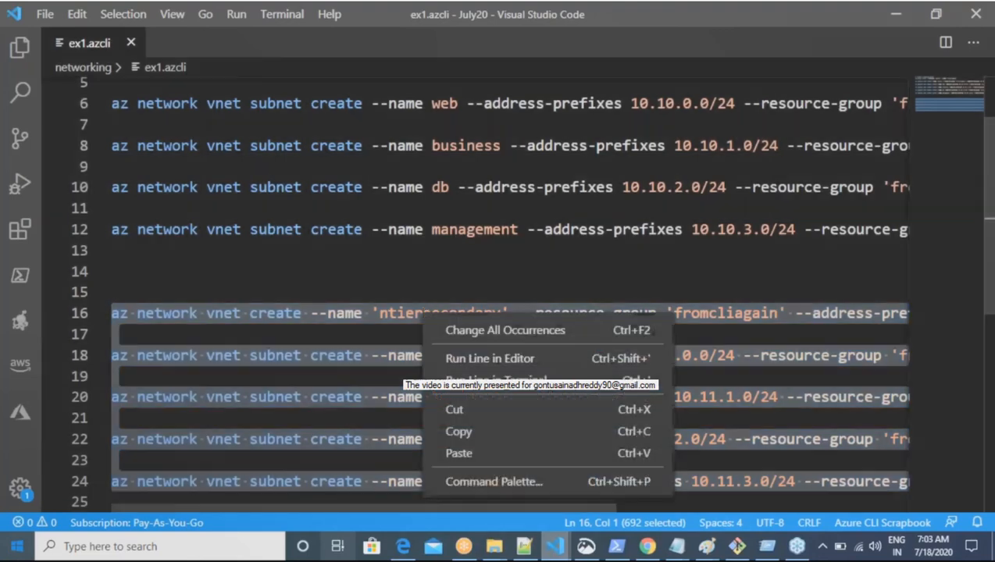
pyautogui.click(524, 388)
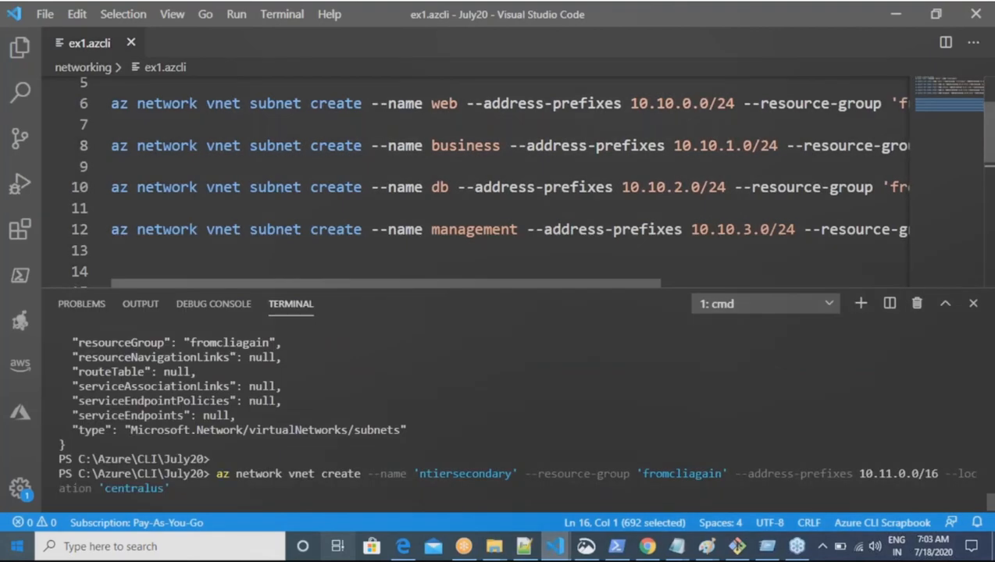
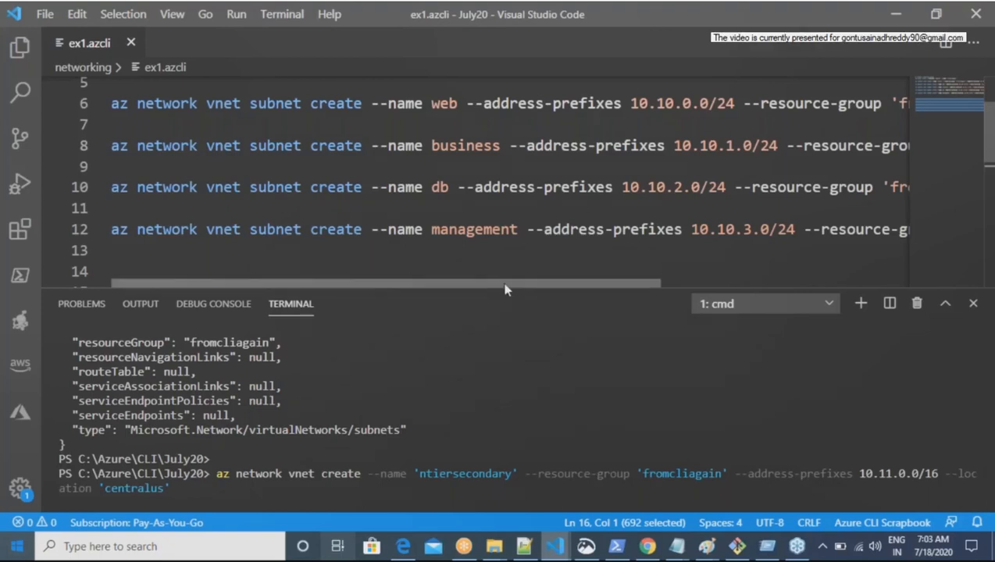
# Step: Copy the selected ntiersecondary commands and switch to the end of the azvnet9.md notes
pyautogui.scroll(-3, 432, 153)
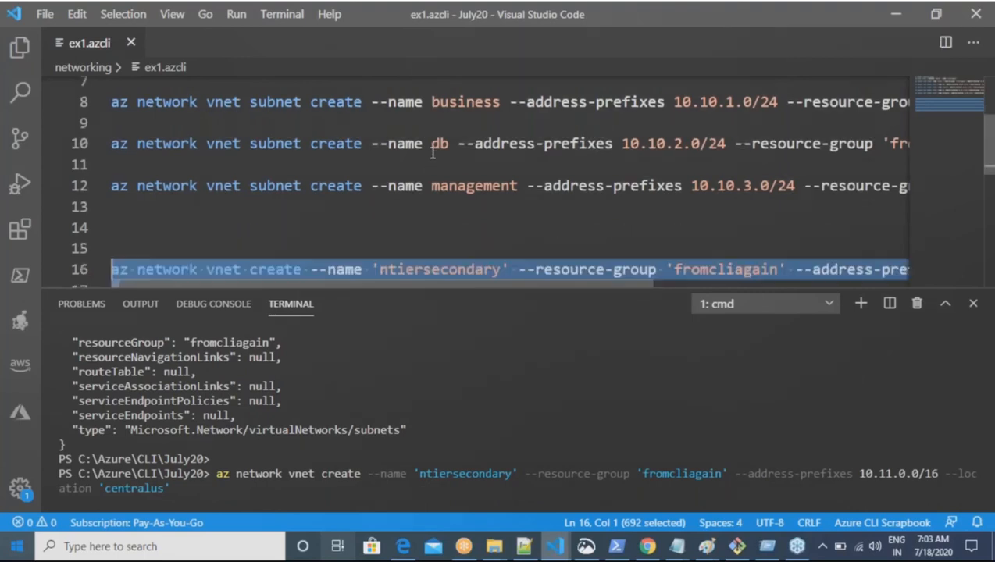
pyautogui.scroll(-2, 432, 153)
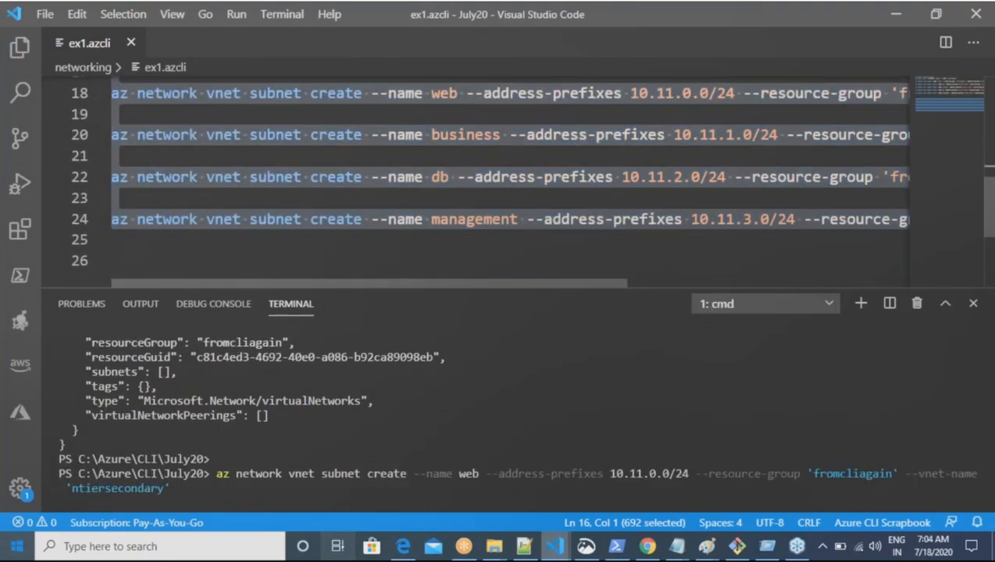
pyautogui.rightClick(262, 145)
pyautogui.click(306, 254)
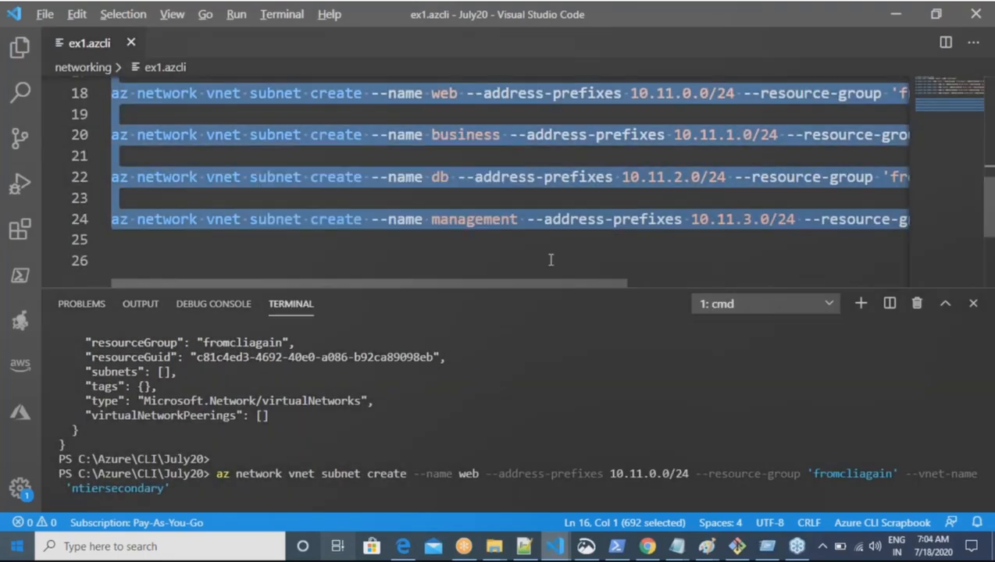
pyautogui.hotkey('alt', 'Tab')
pyautogui.hotkey('alt', 'Tab')
pyautogui.scroll(-2, 571, 410)
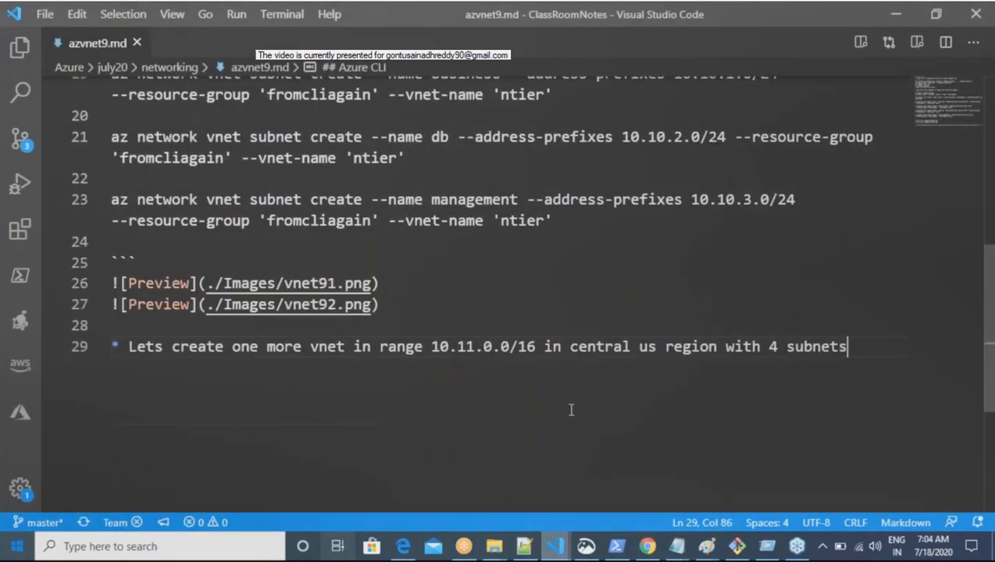
# Step: Add a triple-backtick code block below the 10.11.0.0/16 bullet and paste the copied vnet and subnet commands into it
pyautogui.press('Return')
pyautogui.write('```')
pyautogui.press('Return')
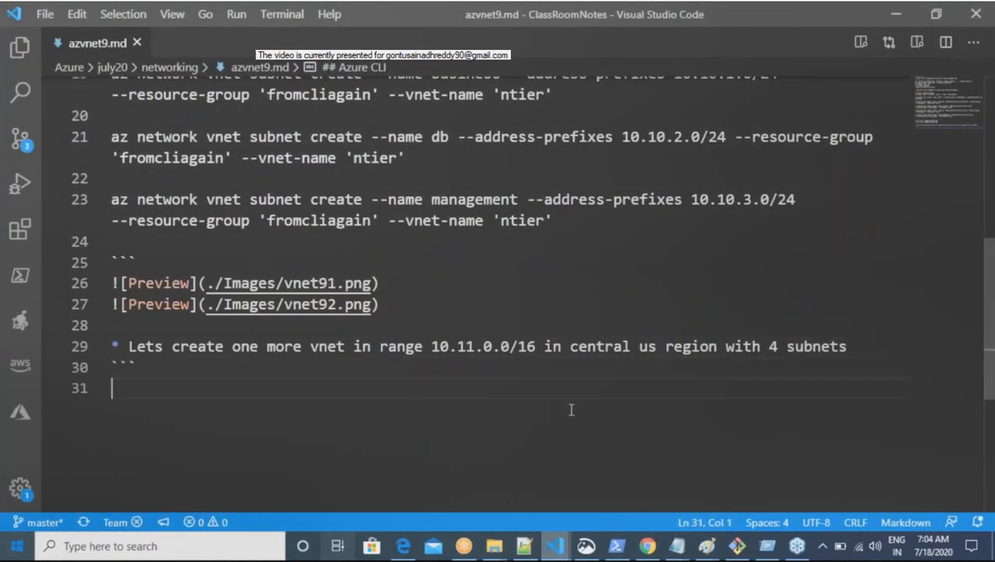
pyautogui.write('```')
pyautogui.press('Home')
pyautogui.press('Return')
pyautogui.press('Up')
pyautogui.hotkey('ctrl', 'v')
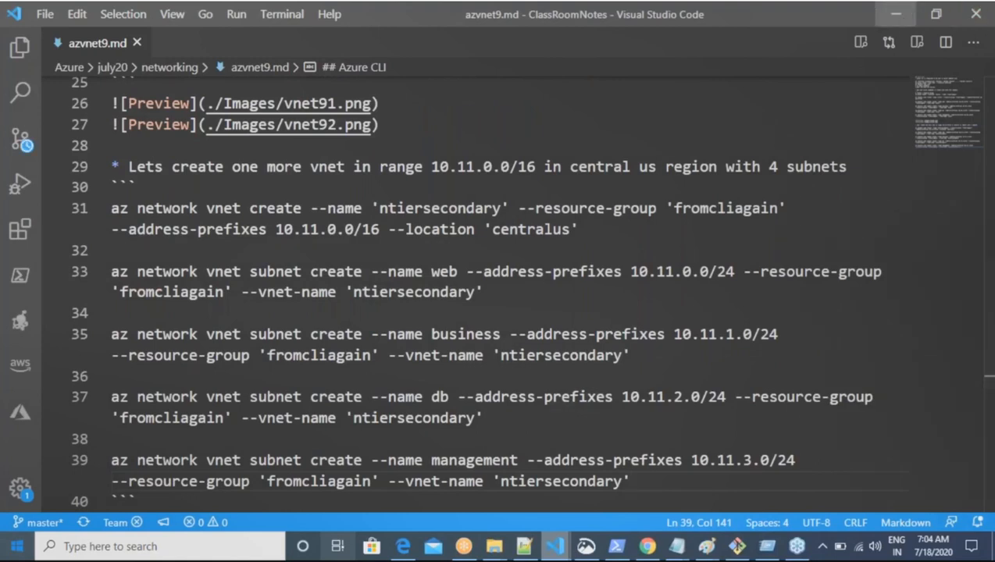
# Step: In azvnet9.md, add the bullet "Now lets create a nsg for web subnet machines which should allow traffic from anywhere on 80 and 22 ports"
pyautogui.hotkey('alt', 'Tab')
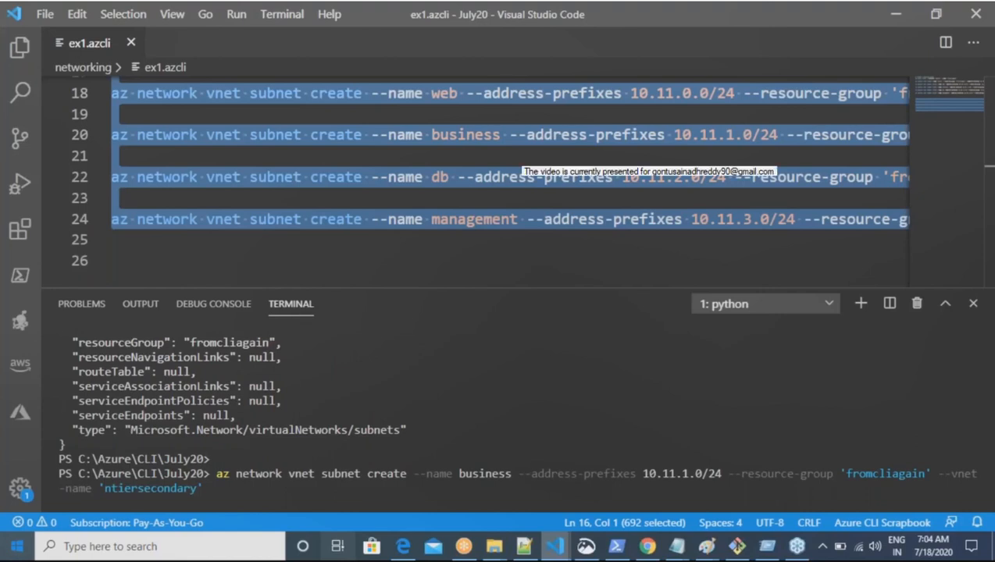
pyautogui.click(554, 546)
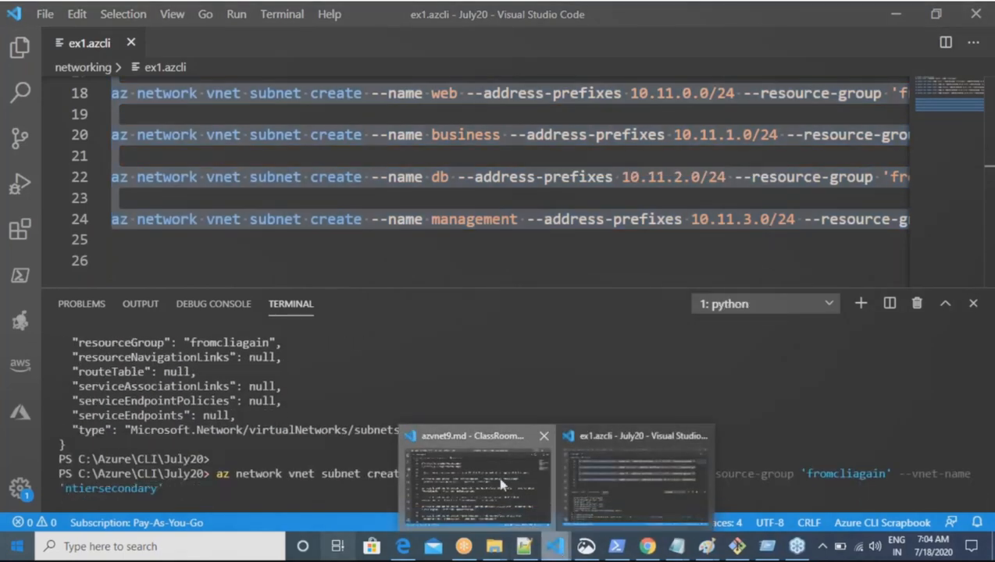
pyautogui.click(499, 474)
pyautogui.press('Return')
pyautogui.press('Return')
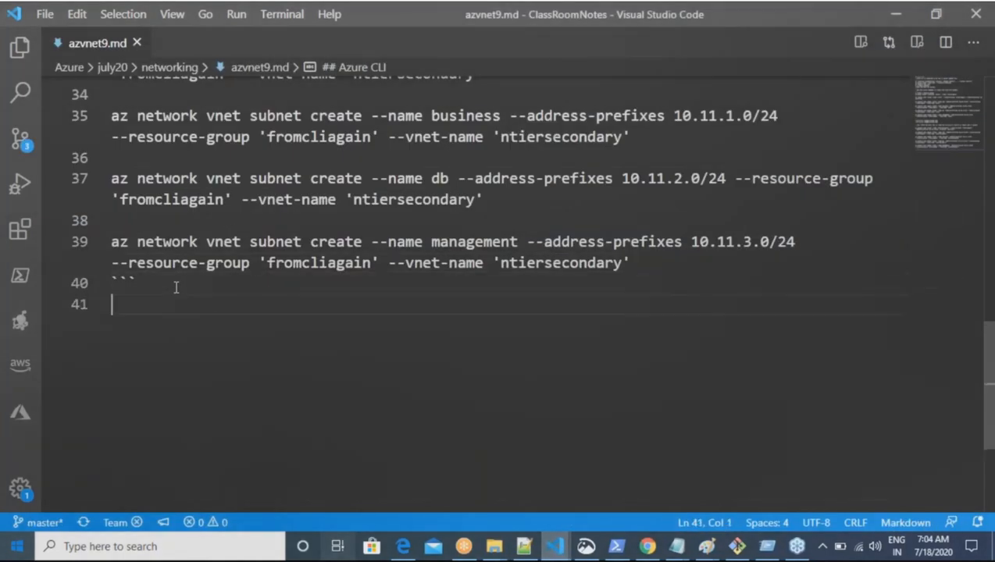
pyautogui.write('* Now le')
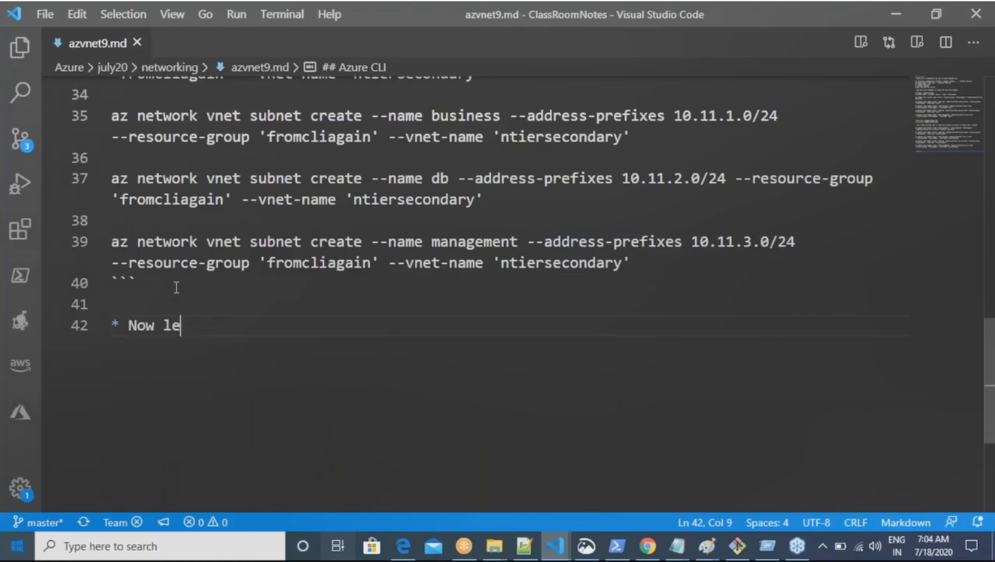
pyautogui.write('ts create a ')
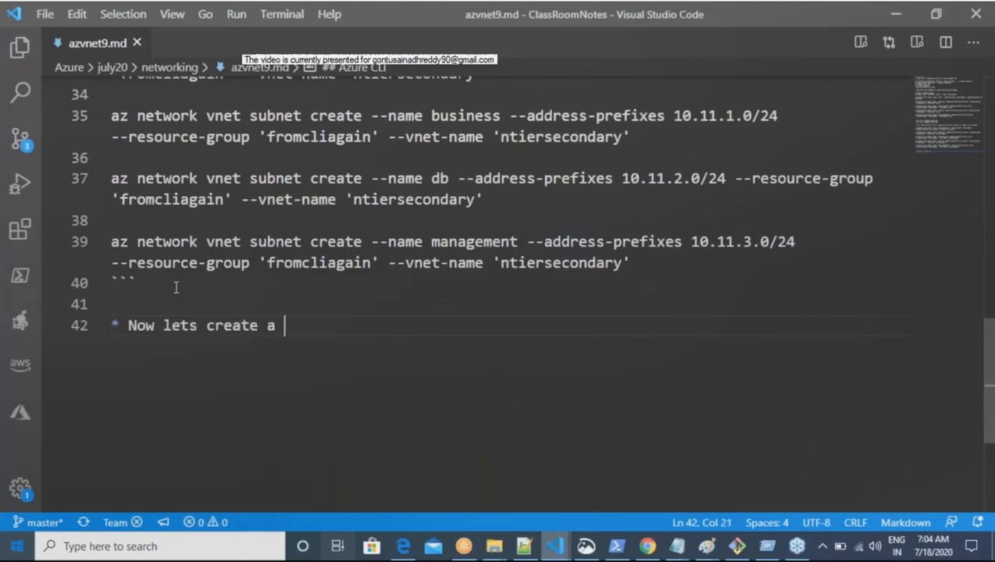
pyautogui.write('nsg for web')
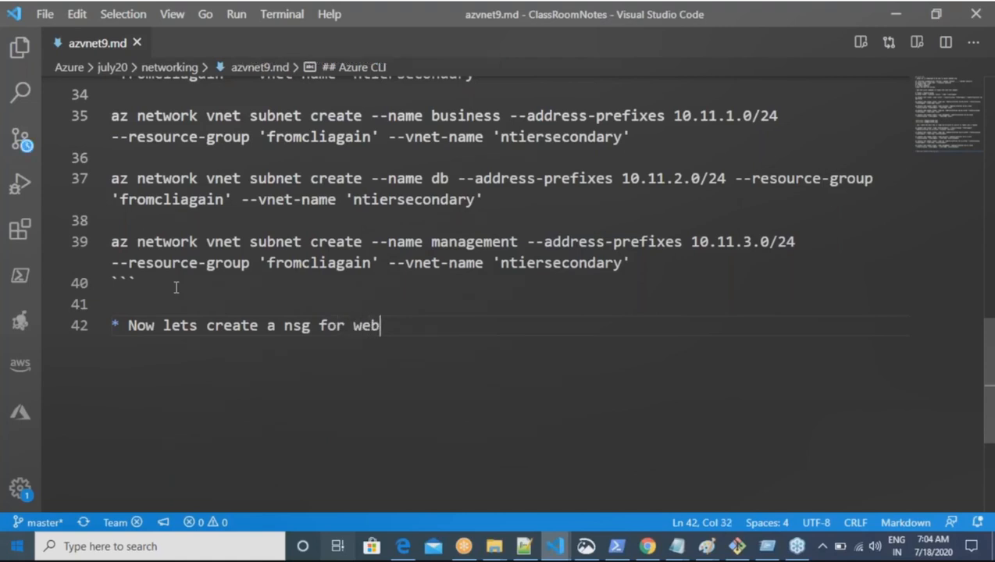
pyautogui.write(' subnet ma')
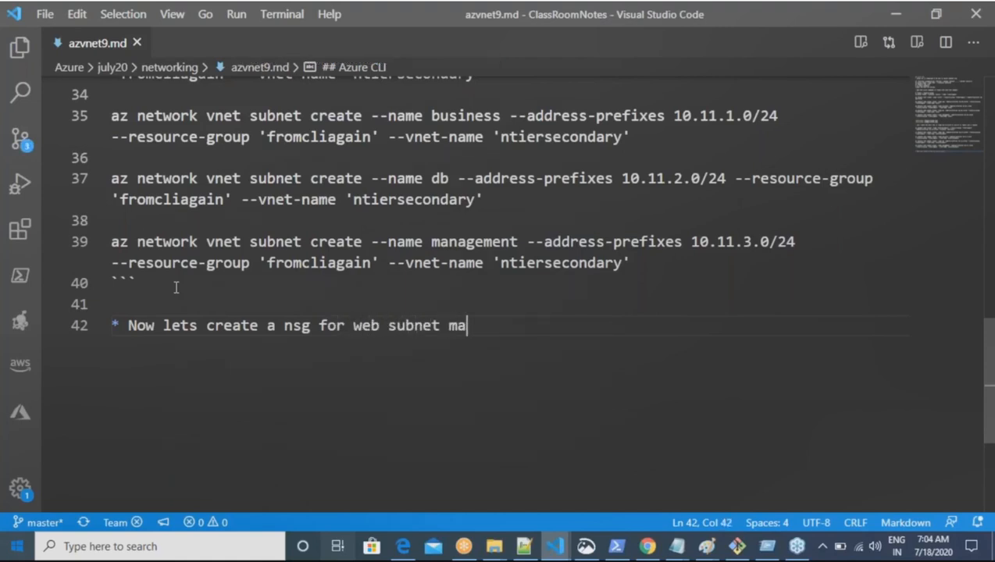
pyautogui.write('chines whic')
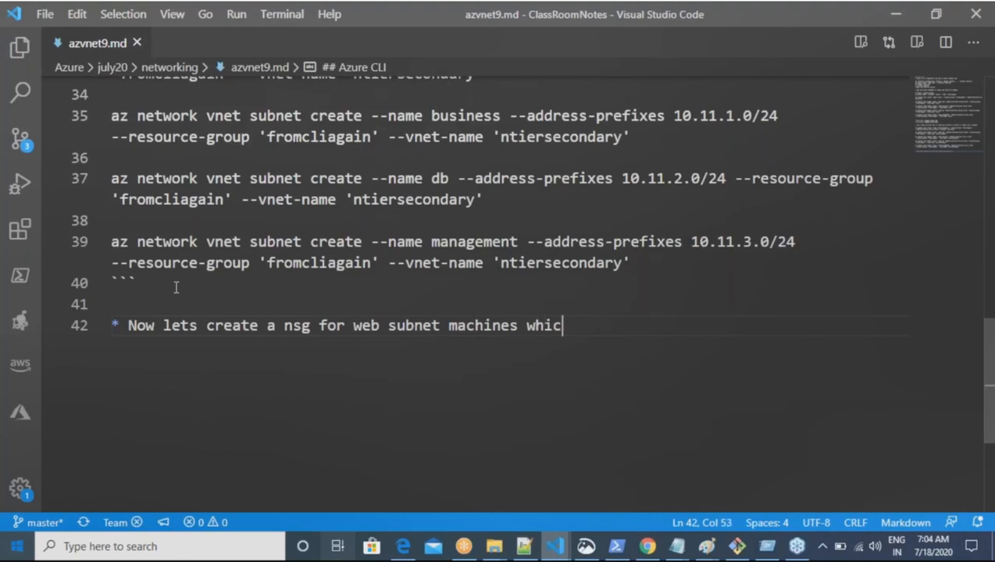
pyautogui.write('h should a')
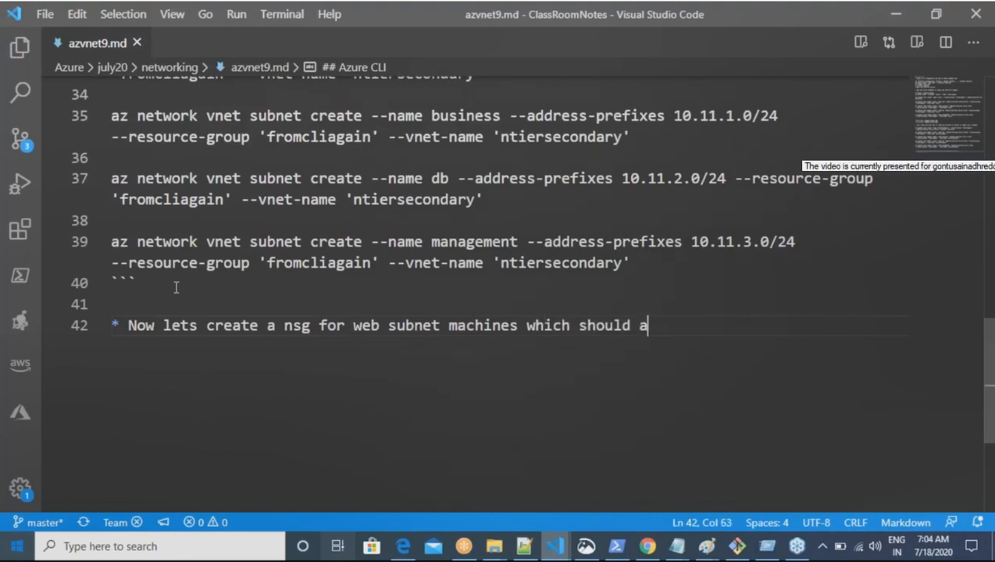
pyautogui.write('llow traffic fr')
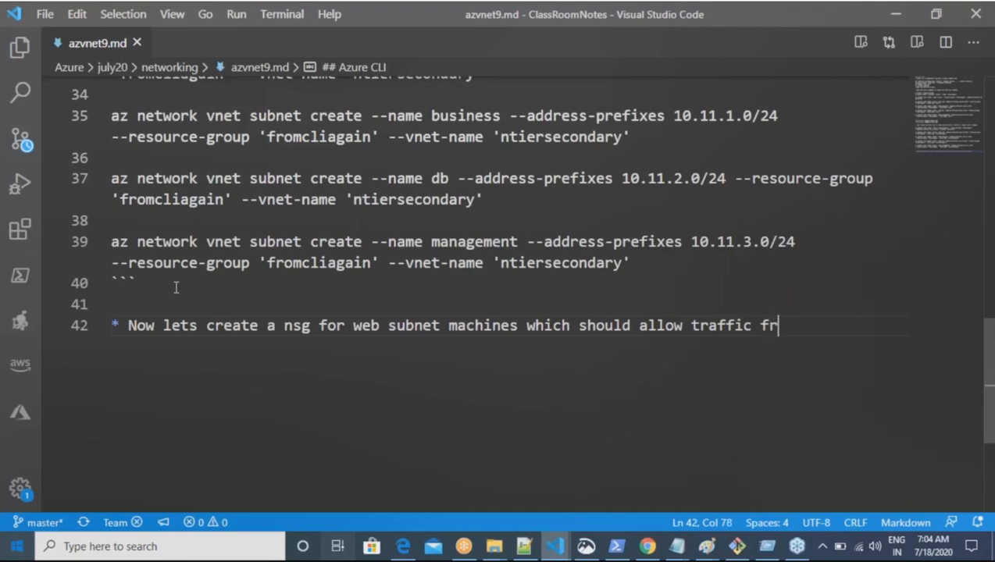
pyautogui.write('om anyweher')
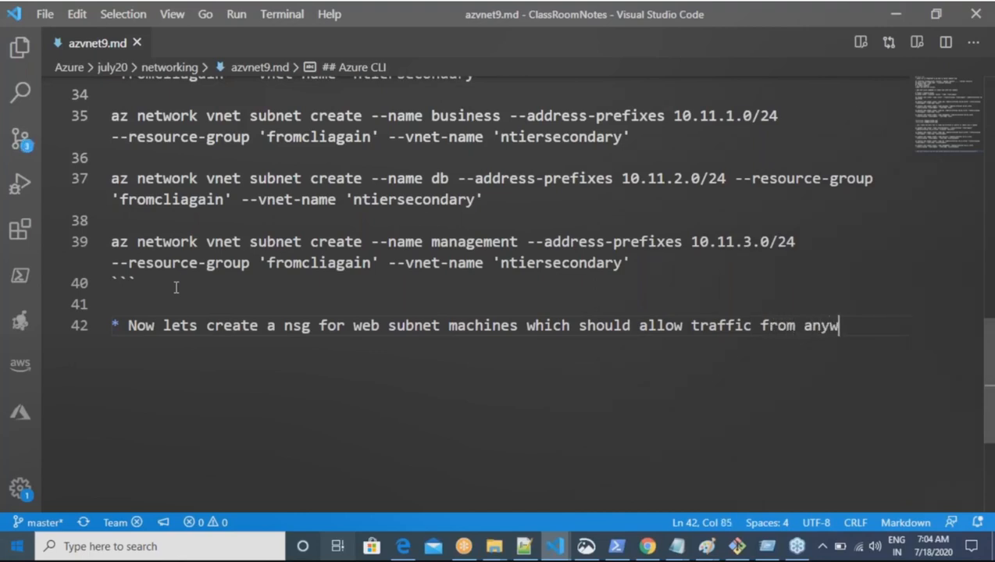
pyautogui.press('BackSpace')
pyautogui.press('BackSpace')
pyautogui.press('BackSpace')
pyautogui.press('BackSpace')
pyautogui.write('here on 80 and ')
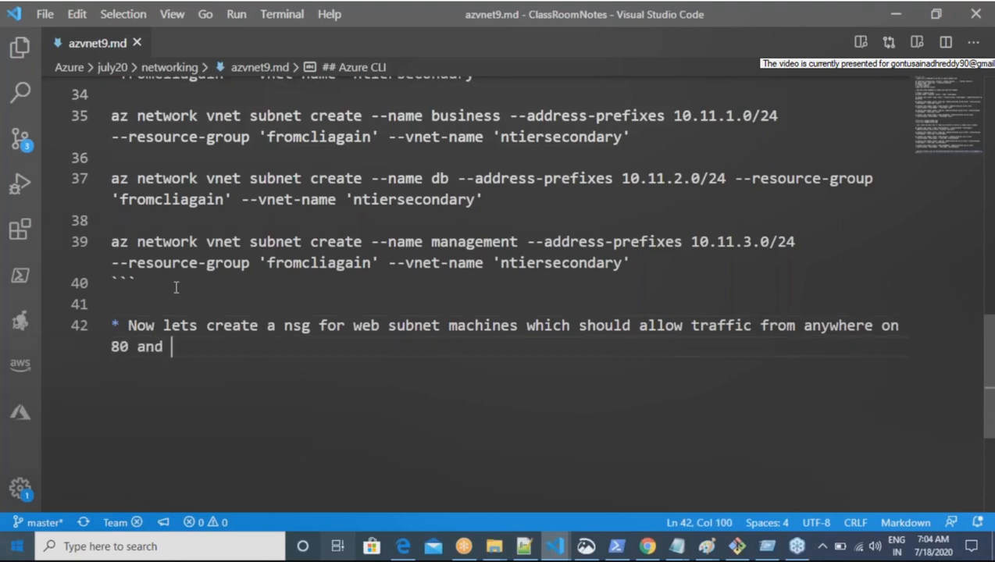
pyautogui.write('22 ports')
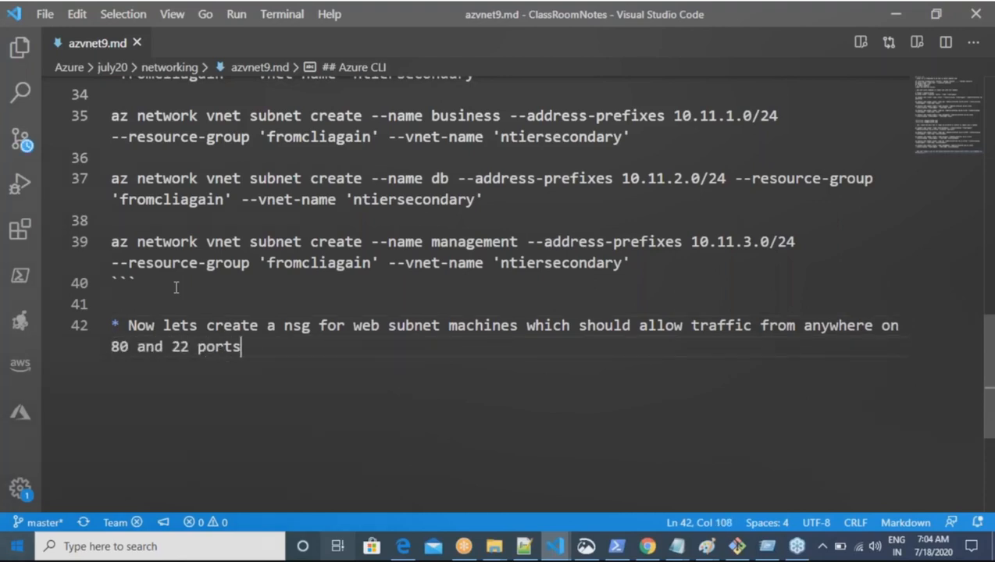
# Step: Extend the nsg bullet with "but deny the rest from internet. All the communications with in vnet should be possible"
pyautogui.write(' bu')
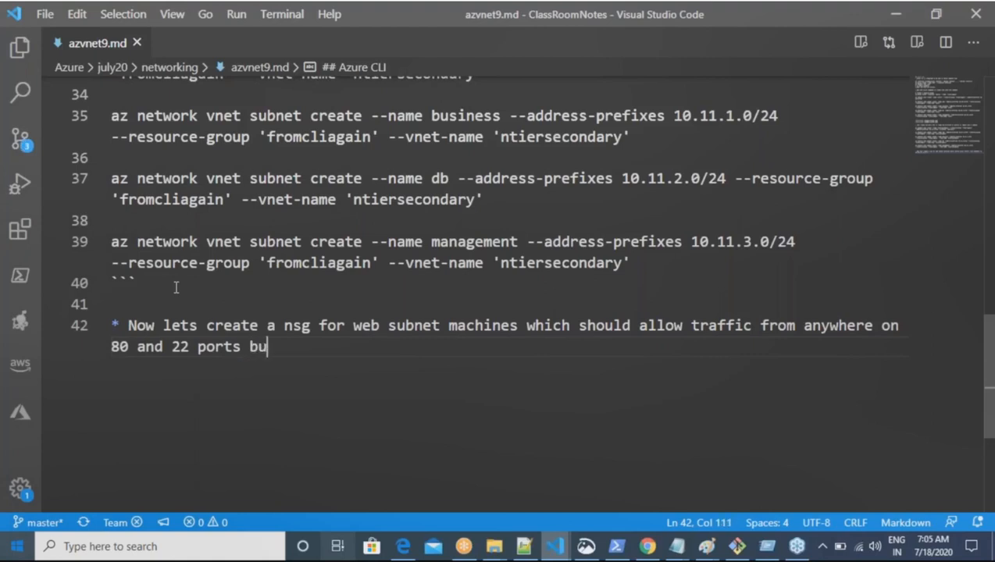
pyautogui.write('t deny the res')
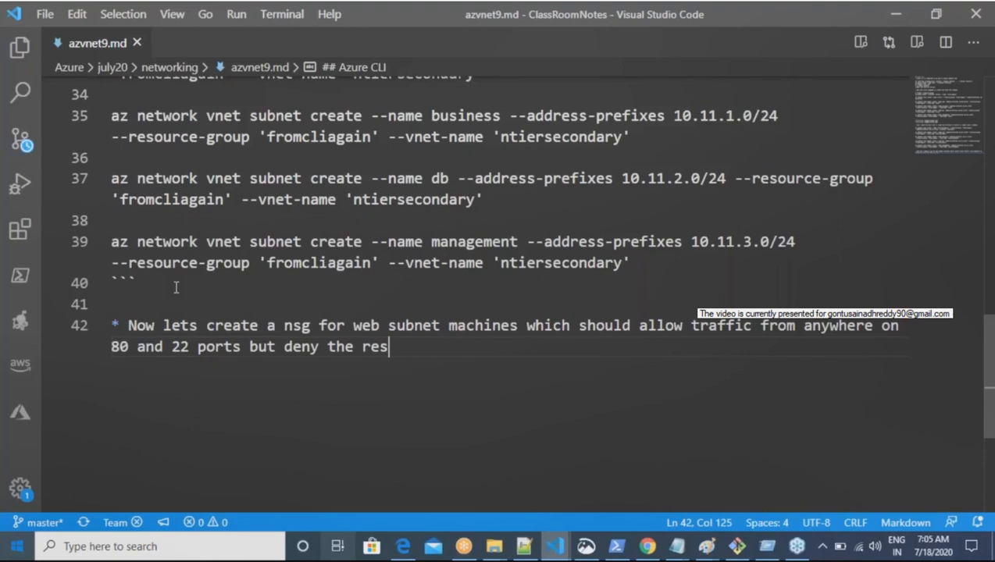
pyautogui.write('t from interne')
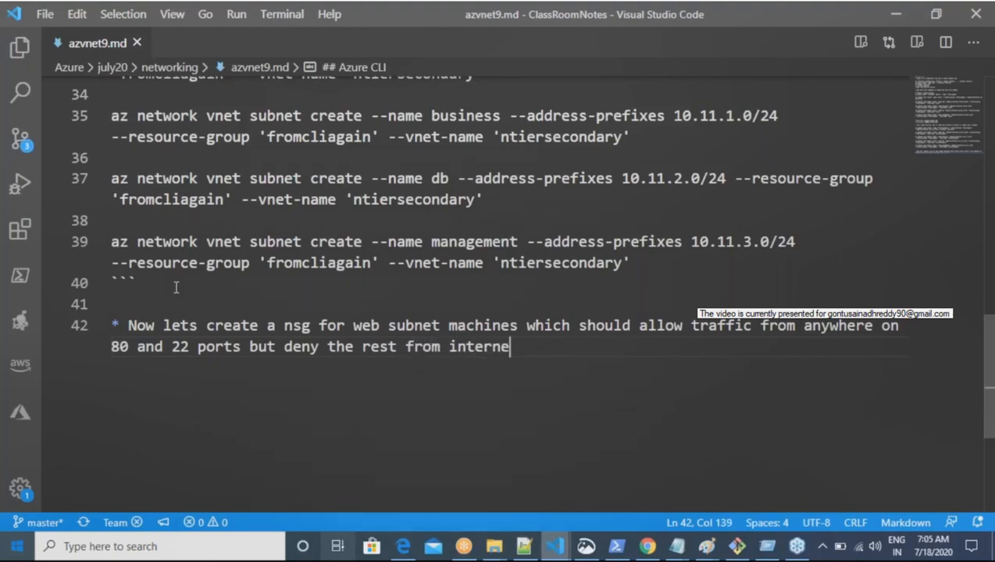
pyautogui.write('t. All')
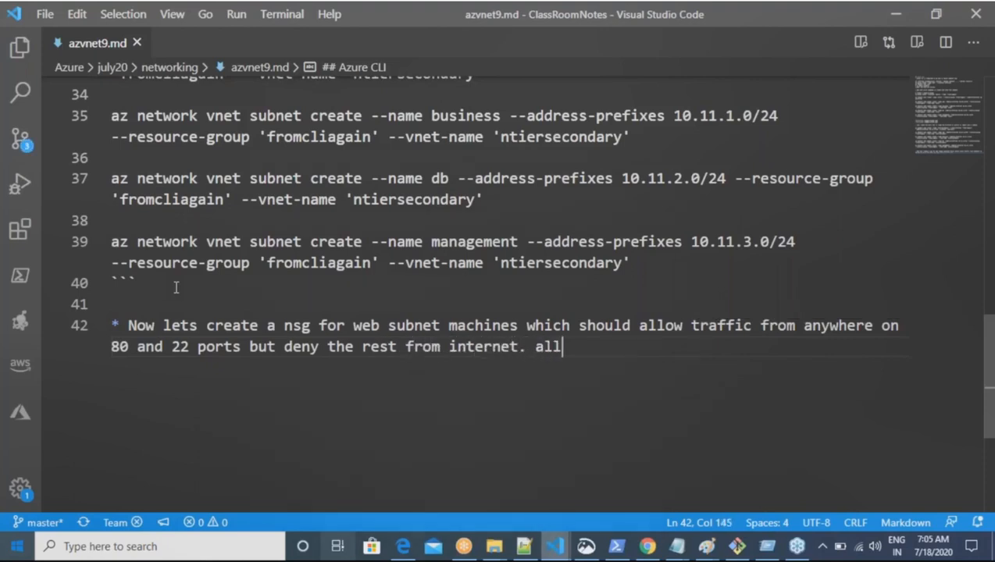
pyautogui.press('BackSpace')
pyautogui.press('BackSpace')
pyautogui.press('BackSpace')
pyautogui.write('All the communication')
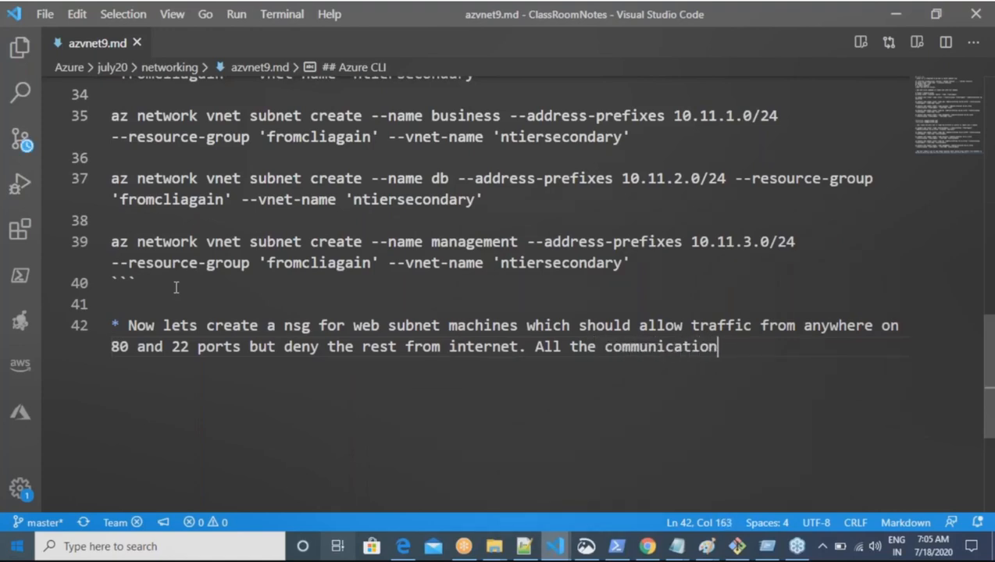
pyautogui.write('s with i')
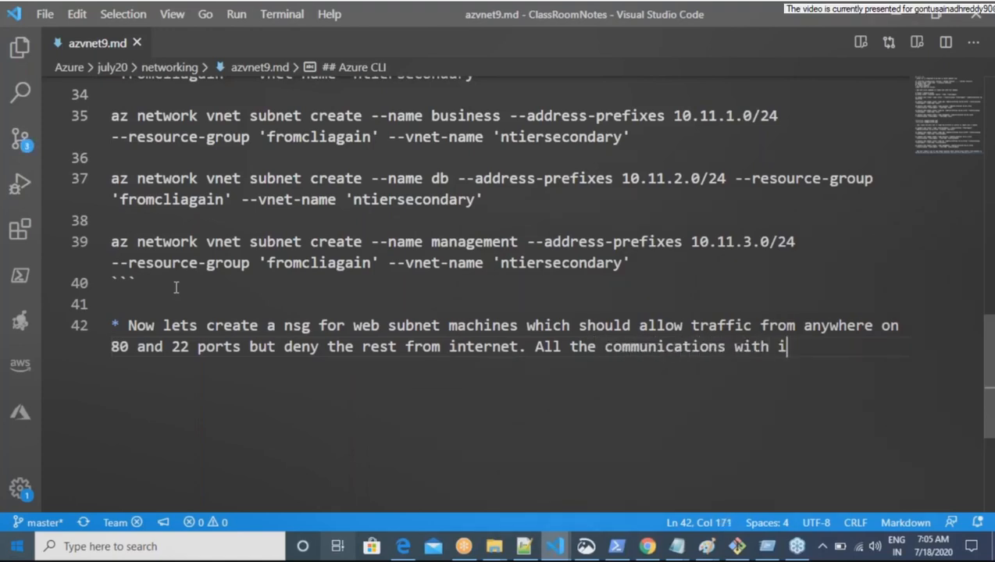
pyautogui.write('n vo')
pyautogui.press('BackSpace')
pyautogui.write('net w')
pyautogui.press('BackSpace')
pyautogui.write('should ')
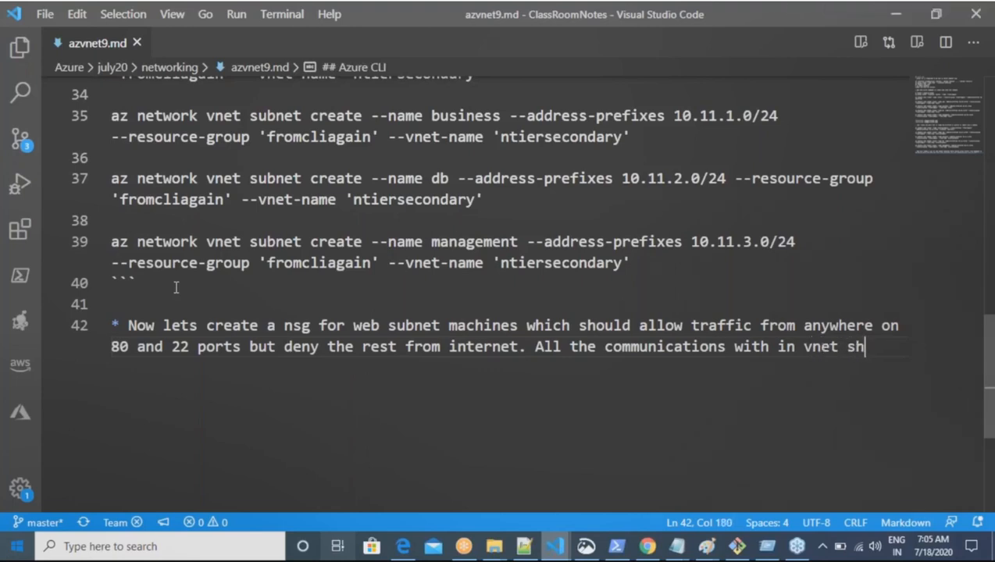
pyautogui.write('be p')
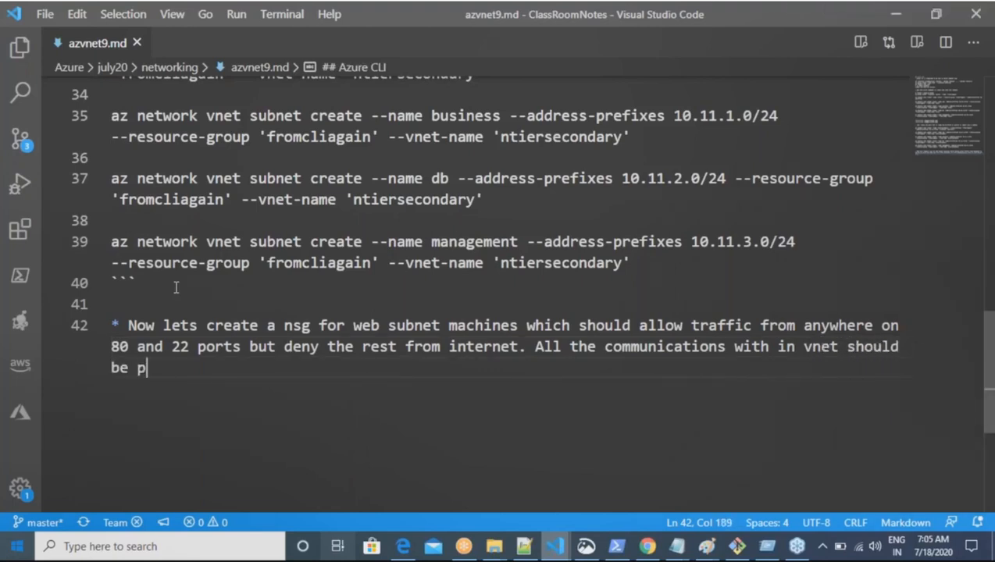
pyautogui.write('ossible')
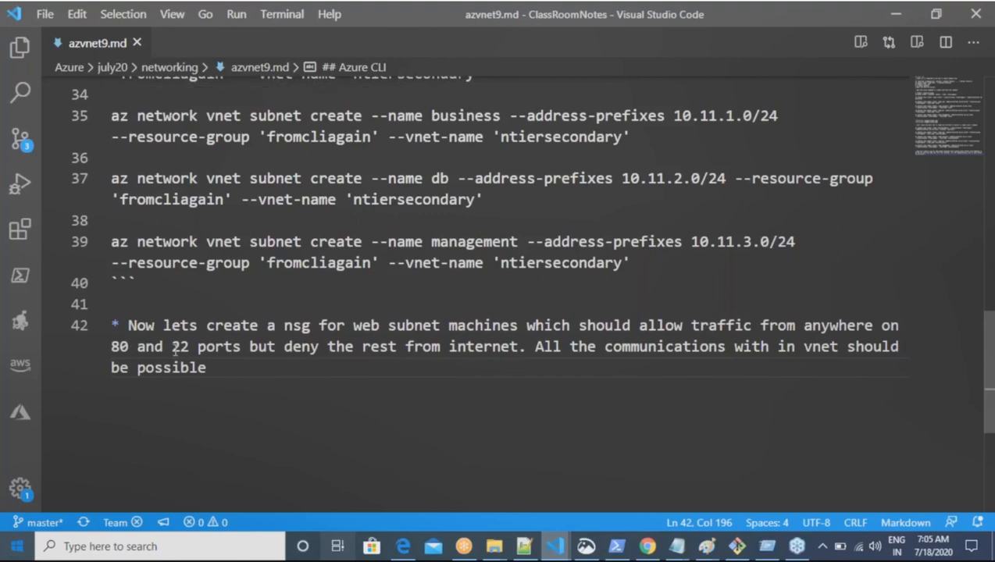
pyautogui.moveTo(176, 352); pyautogui.dragTo(112, 327)
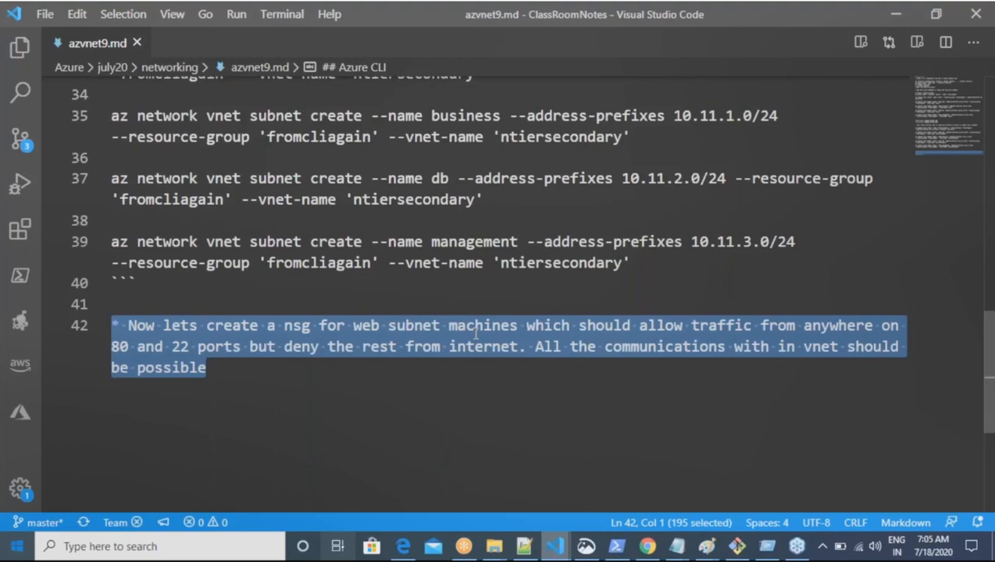
pyautogui.click(985, 240)
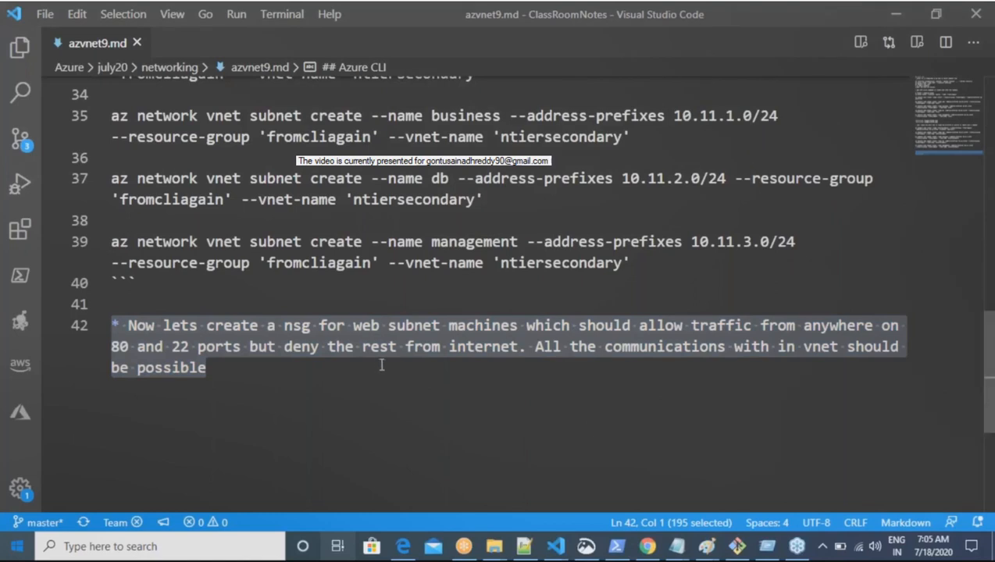
# Step: Switch to the Azure CLI reference in Chrome and look through the Networking command groups for network security groups
pyautogui.click(647, 546)
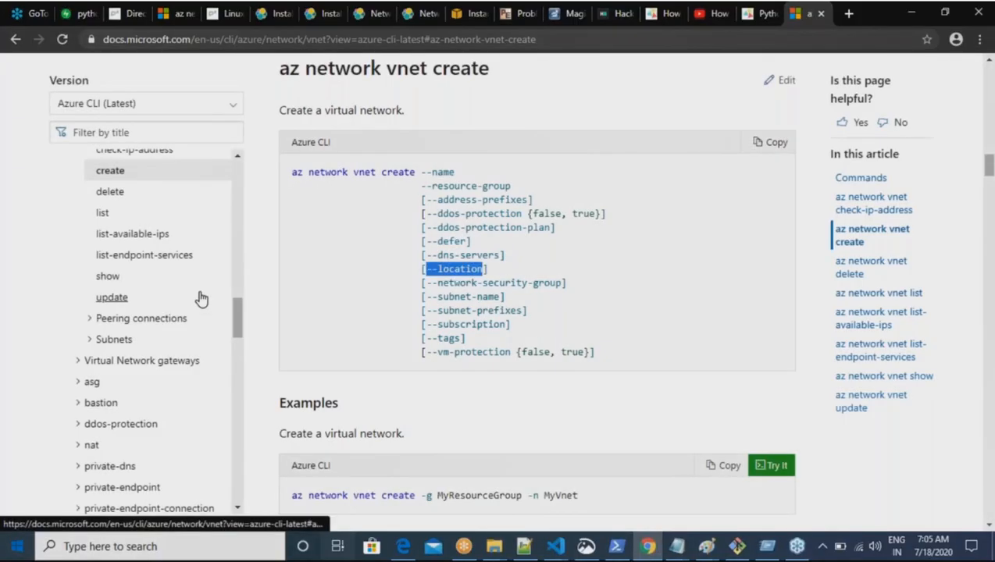
pyautogui.scroll(3, 202, 297)
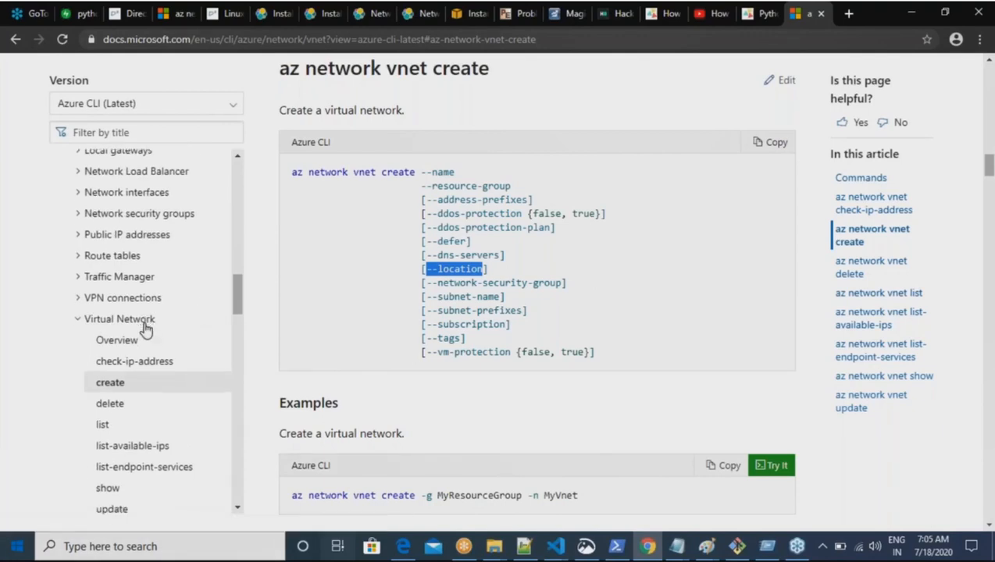
pyautogui.scroll(-5, 145, 329)
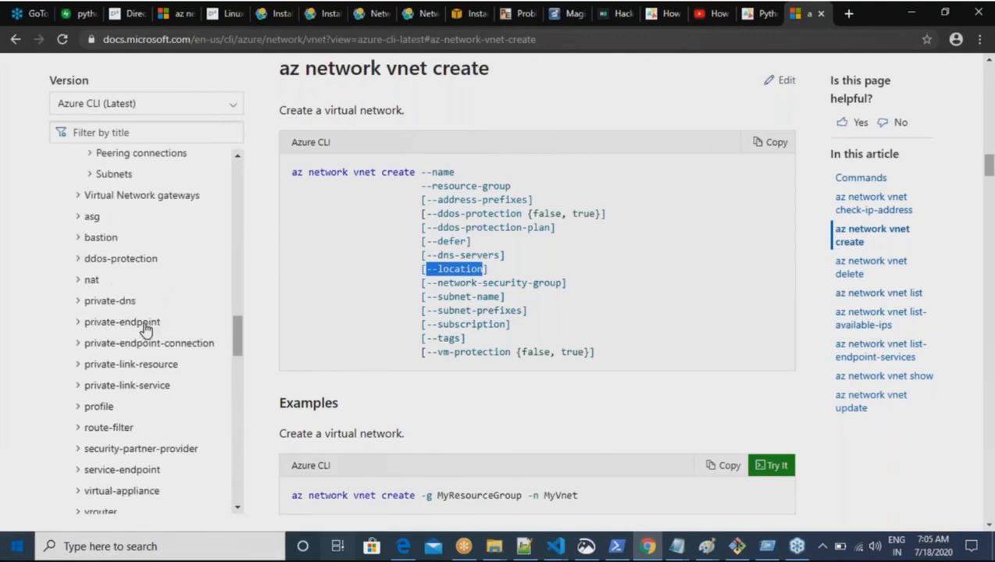
pyautogui.scroll(-5, 145, 329)
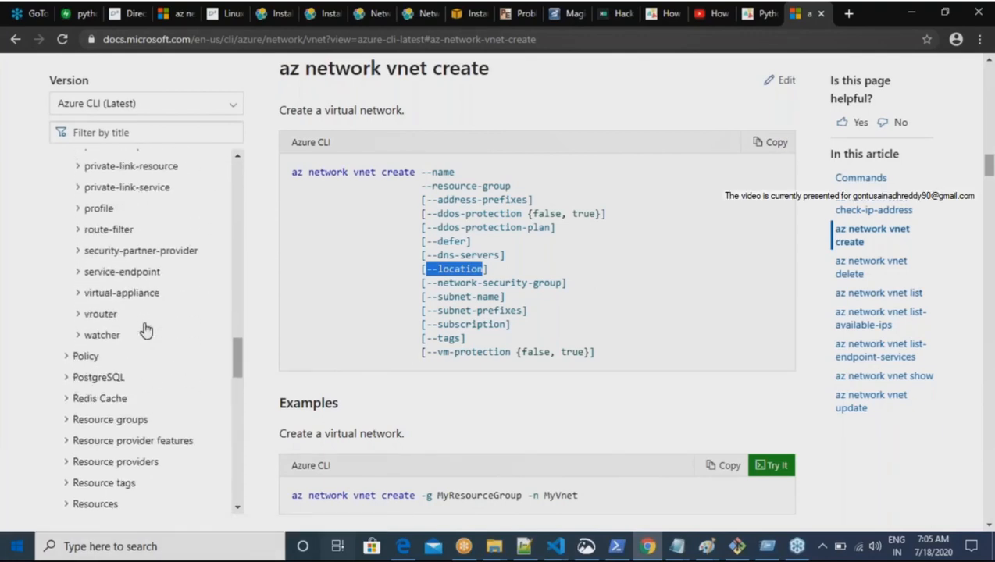
pyautogui.scroll(2, 145, 329)
pyautogui.scroll(1, 145, 329)
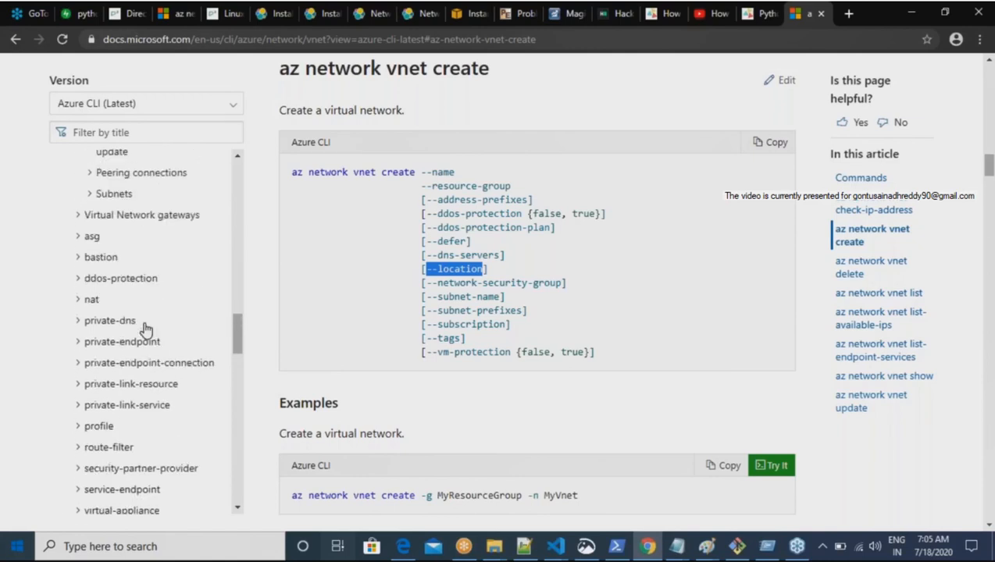
pyautogui.scroll(2, 145, 329)
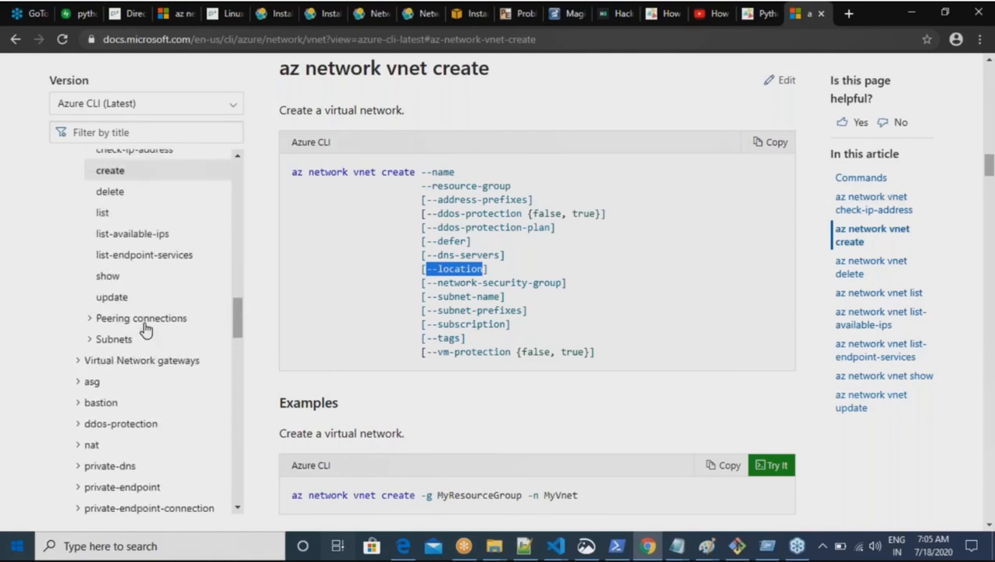
pyautogui.scroll(-3, 142, 329)
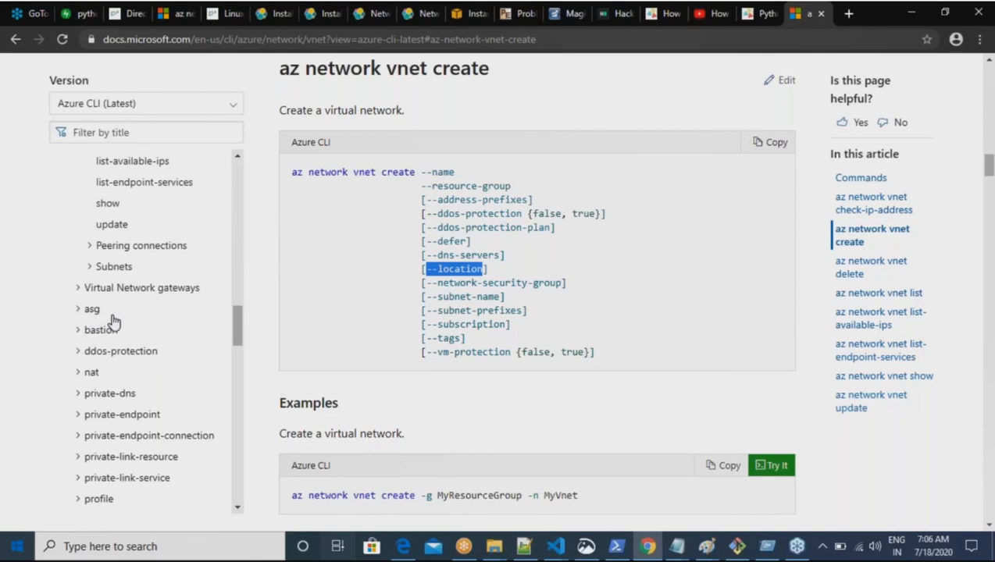
pyautogui.scroll(5, 113, 320)
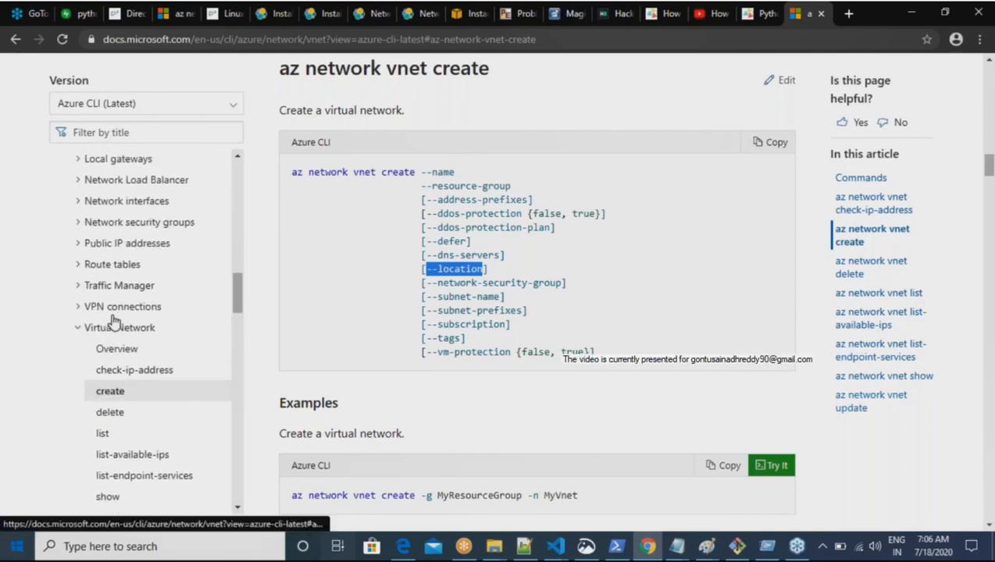
pyautogui.scroll(2, 113, 320)
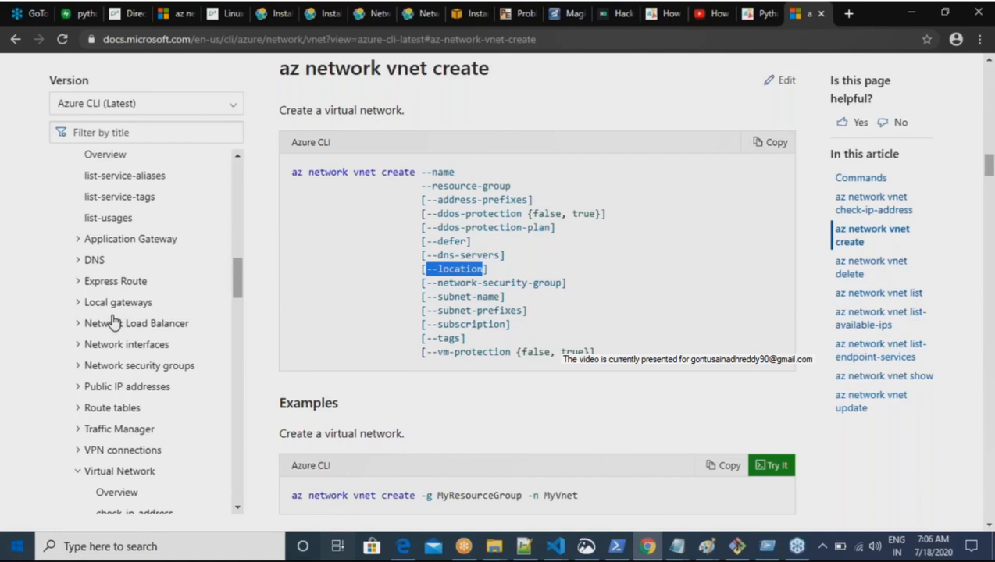
pyautogui.scroll(2, 113, 320)
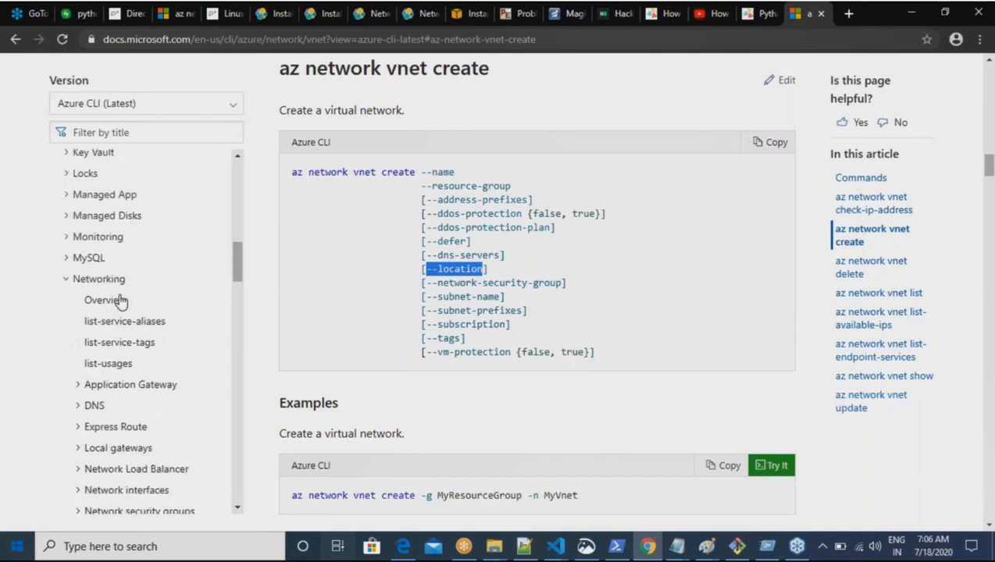
pyautogui.scroll(-2, 121, 285)
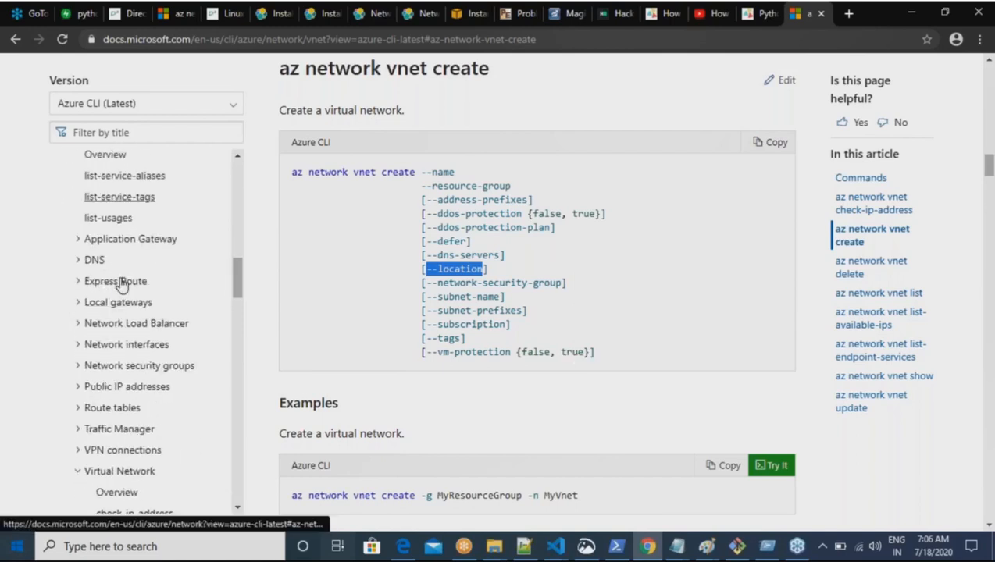
# Step: Open the create reference under Network security groups and expand its Rules commands
pyautogui.click(79, 366)
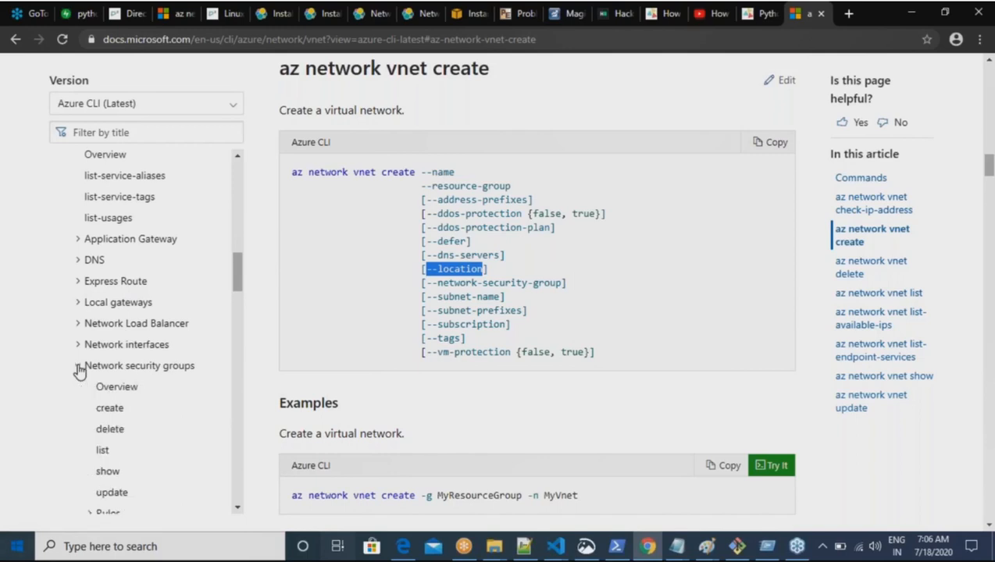
pyautogui.click(111, 409)
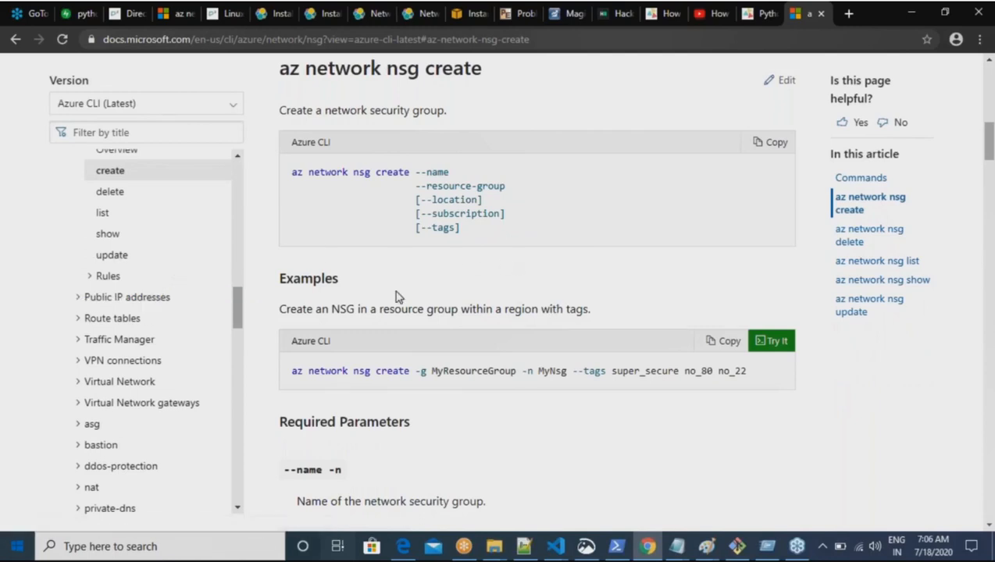
pyautogui.click(90, 278)
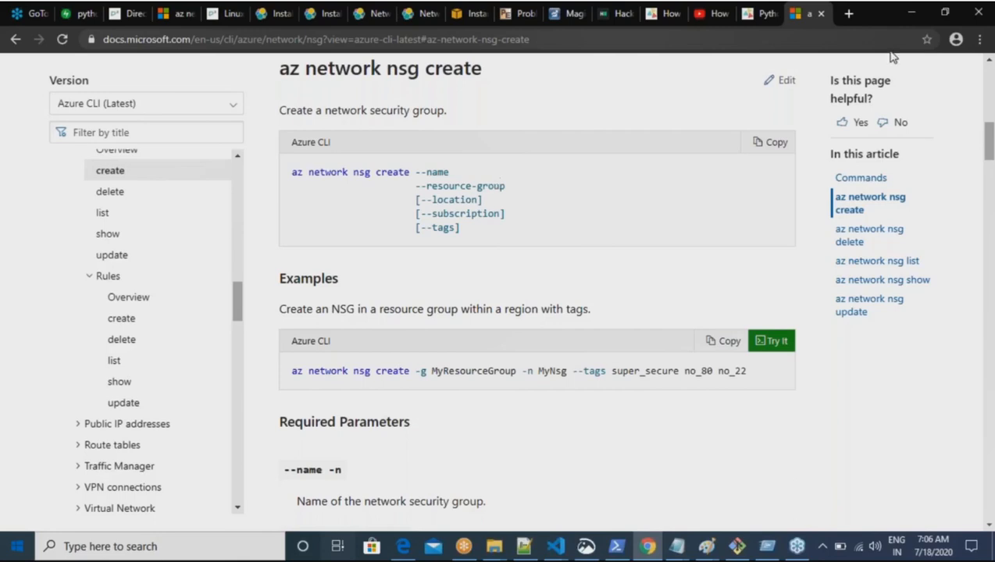
pyautogui.click(990, 58)
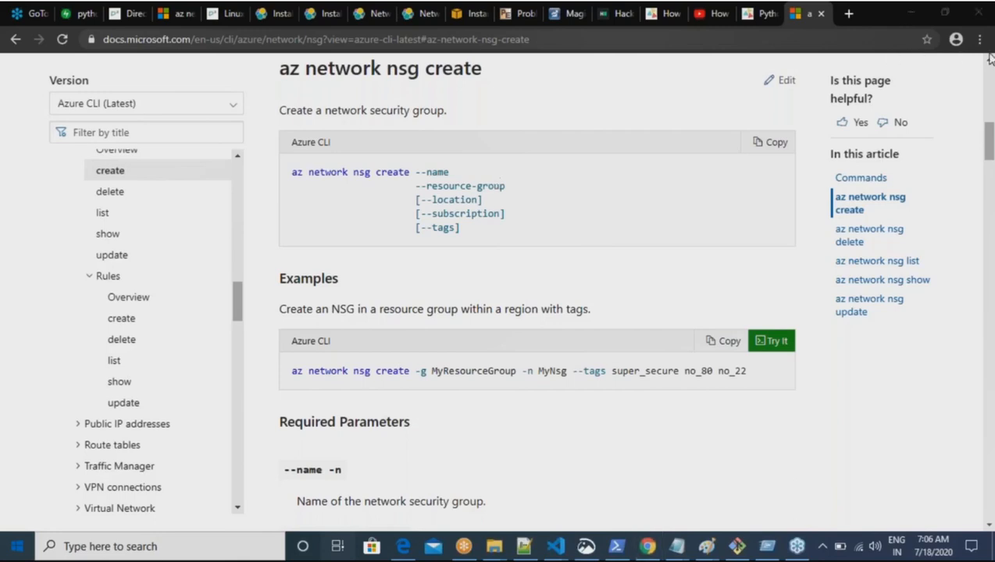